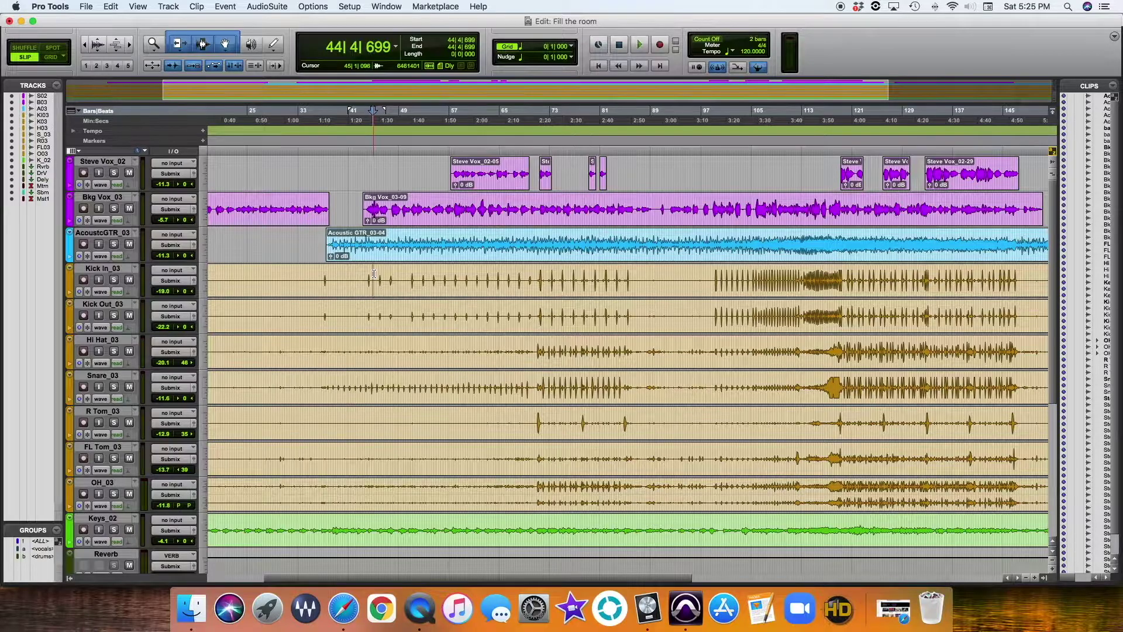
- Switch the 'Fill the room' session from the Edit window to the Mix window with Cmd+=
key(super+equal)
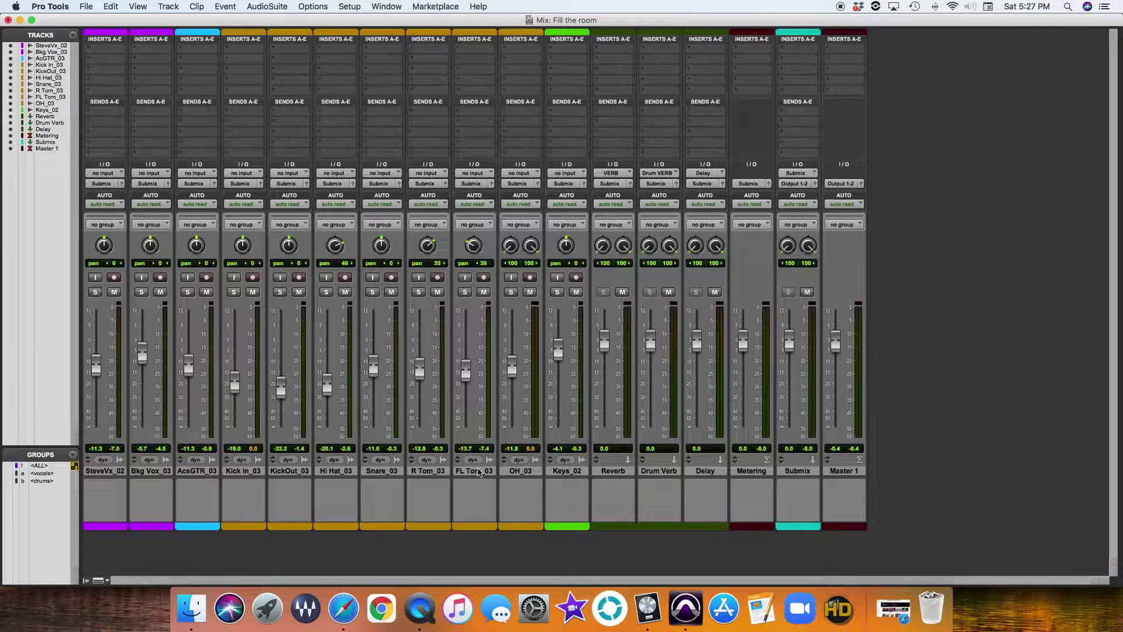
- Switch back to the Edit window showing the vocal, guitar, drum, keys and Reverb timelines
key(super+equal)
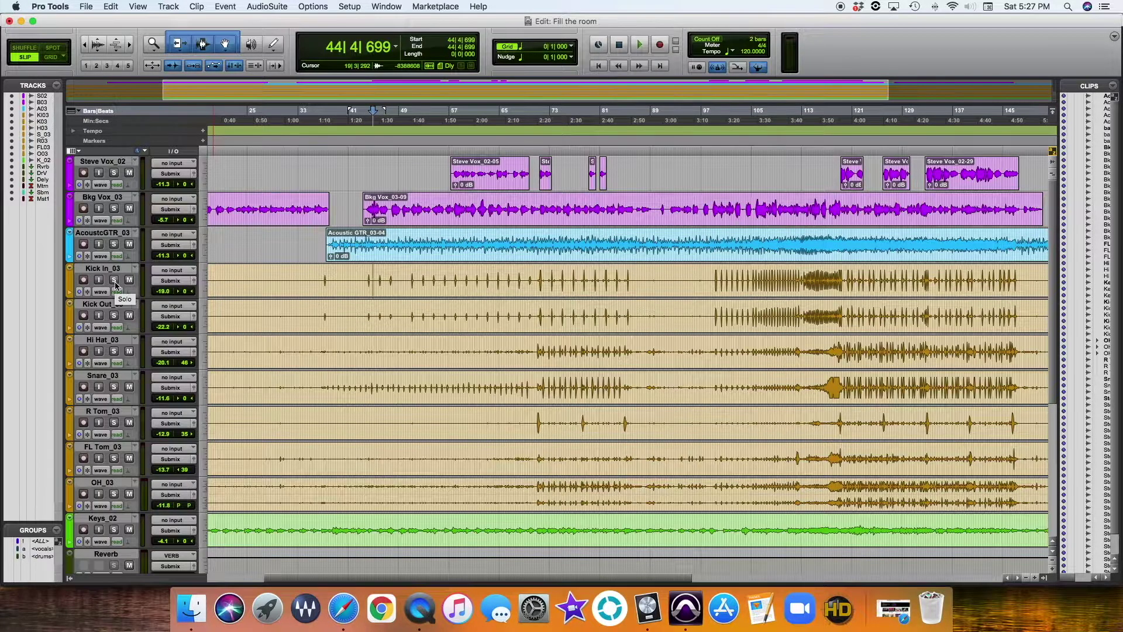
- Mute AcousticGTR_03, Steve Vox_02, Bkg Vox_03 and Keys_02
click(127, 245)
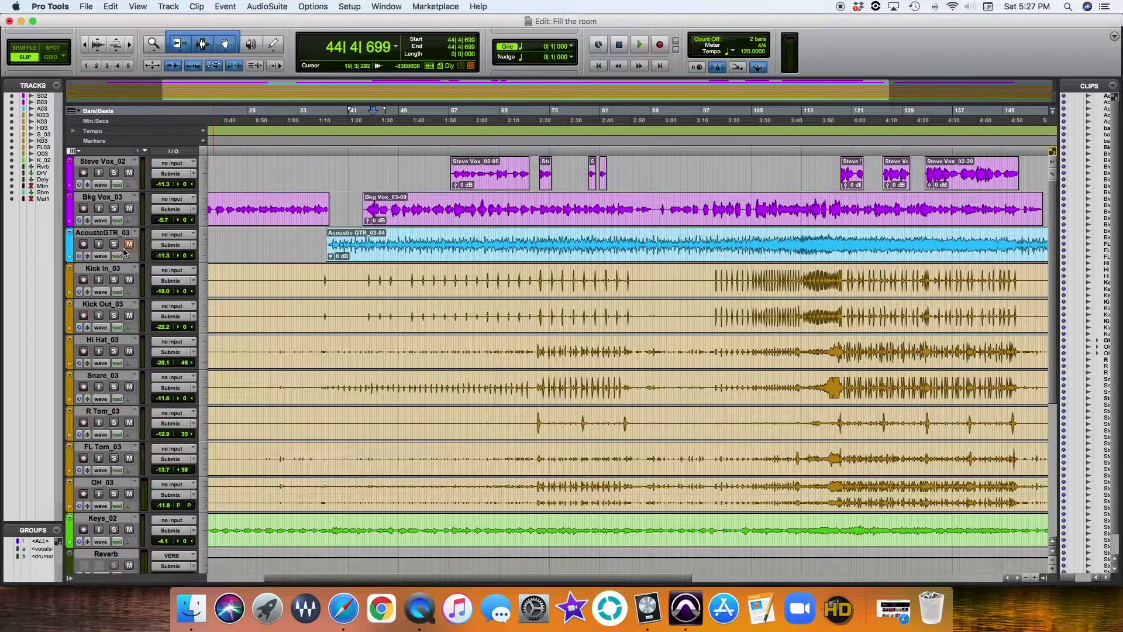
click(129, 208)
click(130, 172)
click(130, 530)
- Hide the Steve Vox_02 and Bkg Vox_03 tracks in the Tracks list
scroll(94, 520, down, 1)
scroll(94, 521, up, 1)
click(11, 95)
click(12, 102)
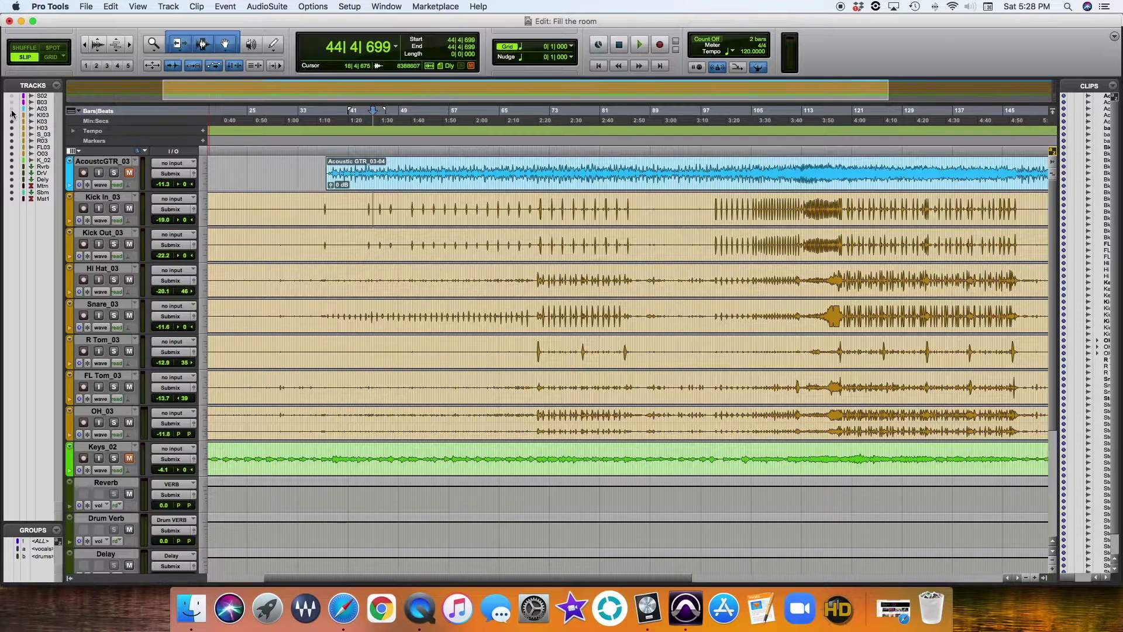
- Hide AcousticGTR_03, Keys_02, Reverb, Drum Verb, Delay and Metering, leaving Kick In_03 through OH_03
click(11, 108)
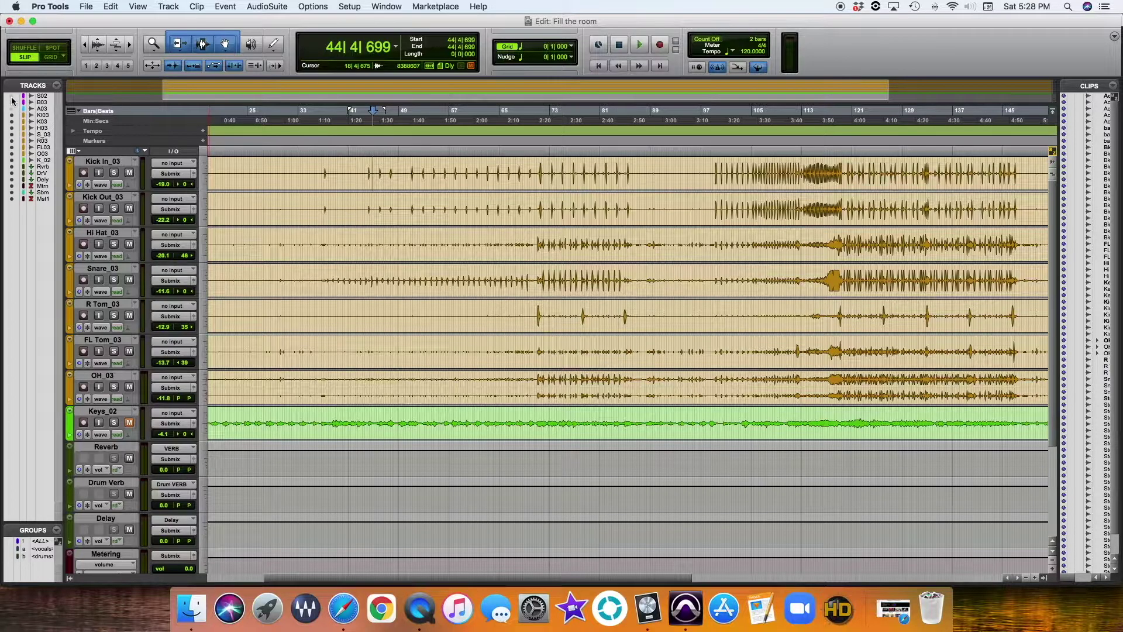
drag(11, 95, 10, 113)
drag(11, 188, 11, 160)
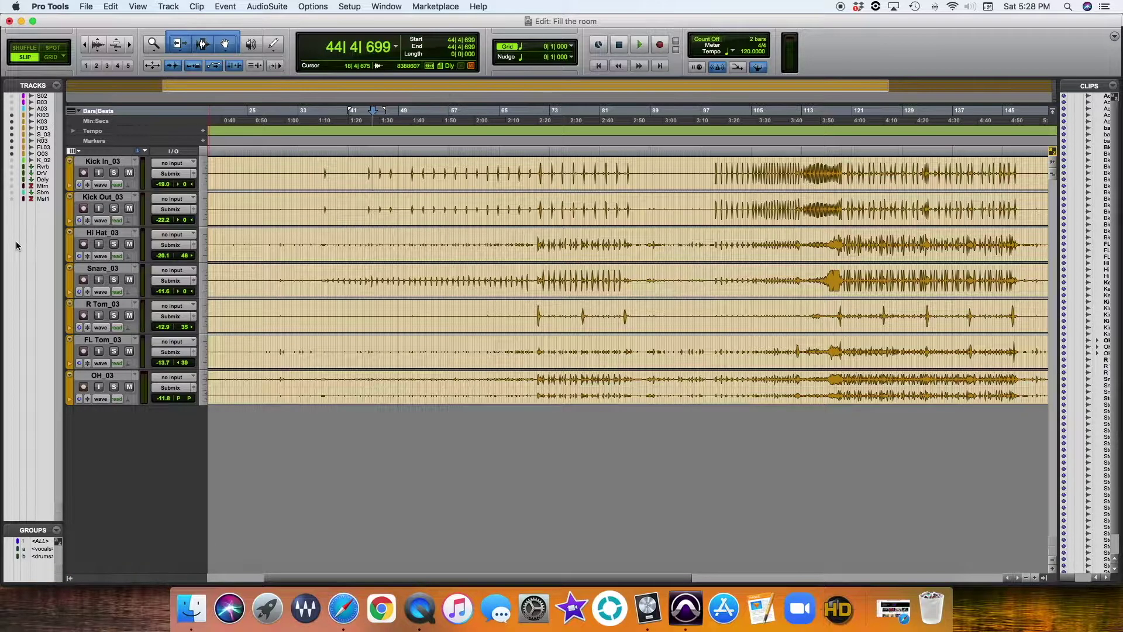
scroll(278, 275, left, 5)
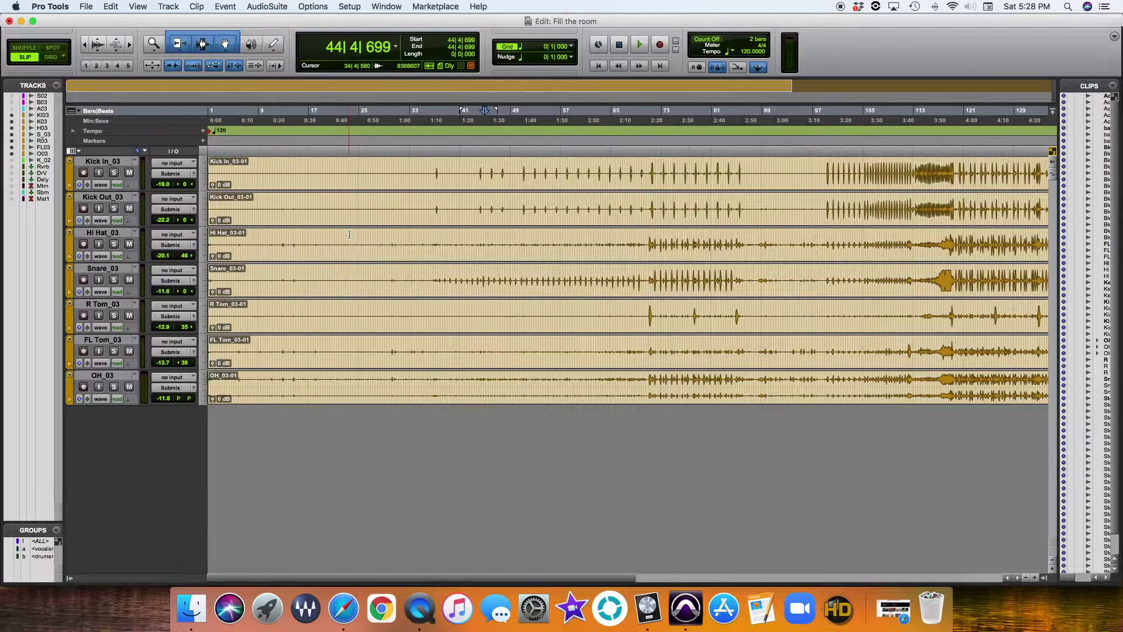
scroll(307, 229, right, 5)
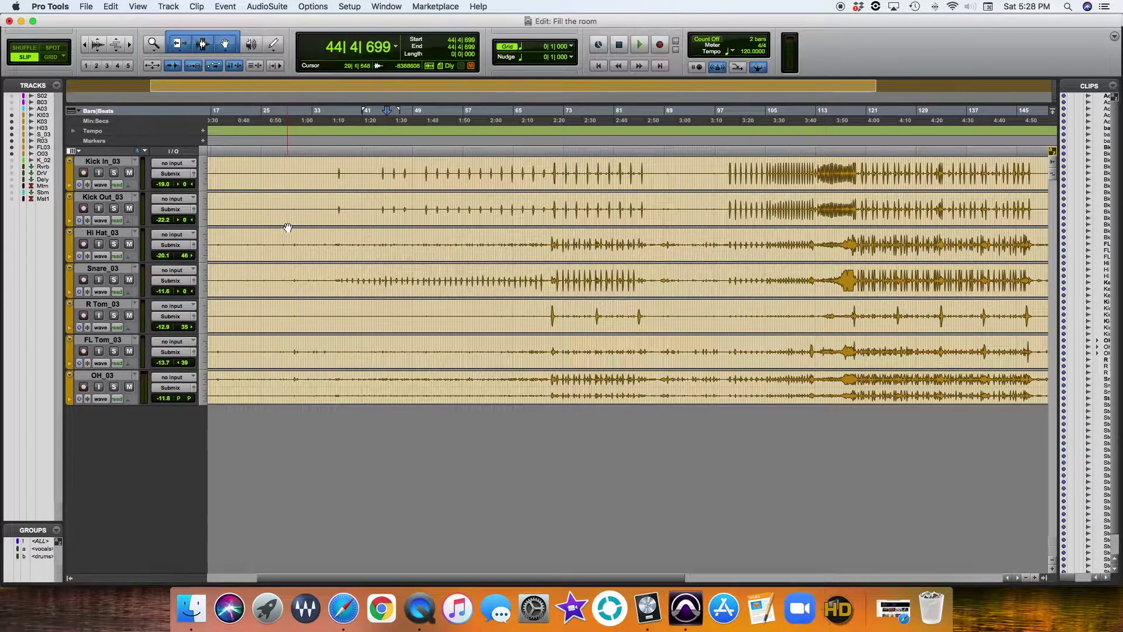
scroll(288, 228, left, 5)
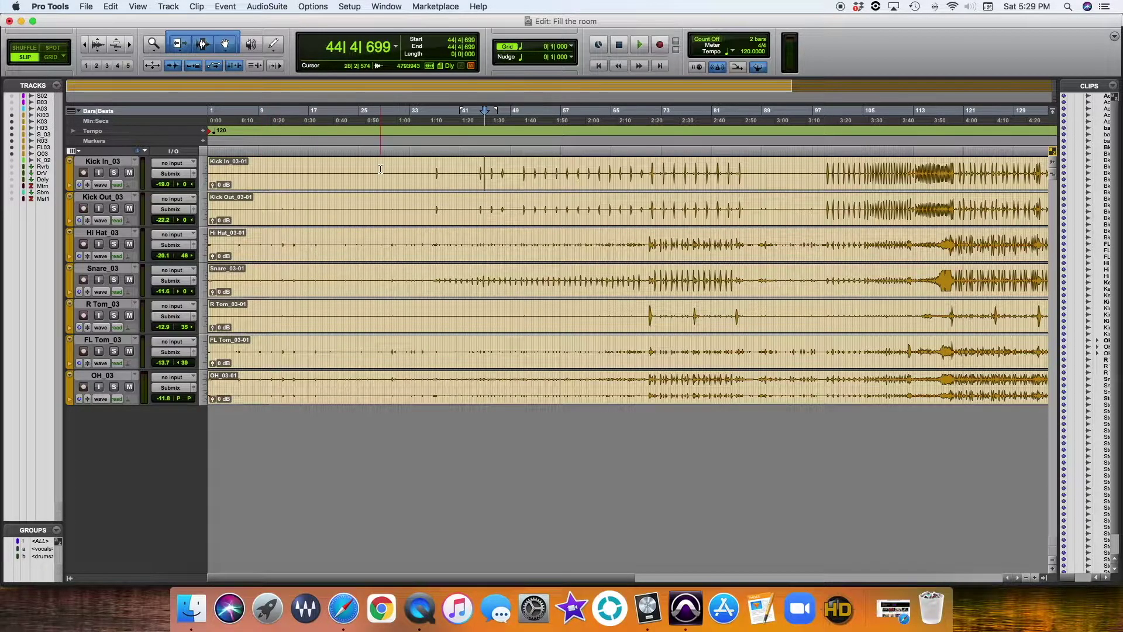
- Make all drum tracks taller and place the insertion point near bar 29
click(44, 556)
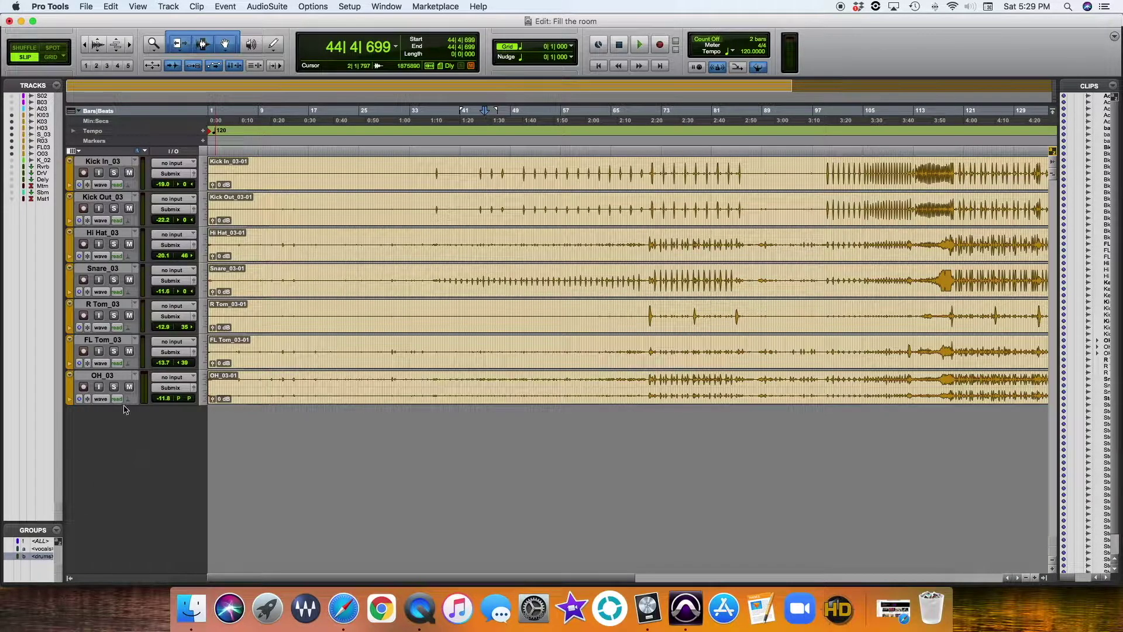
drag(119, 405, 120, 551)
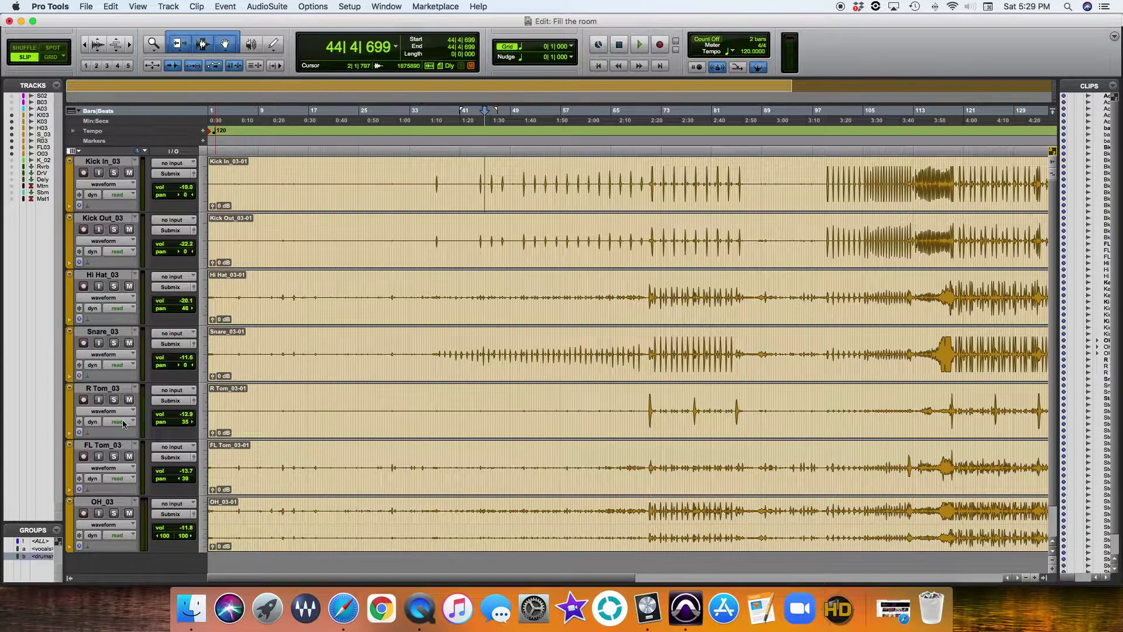
click(414, 175)
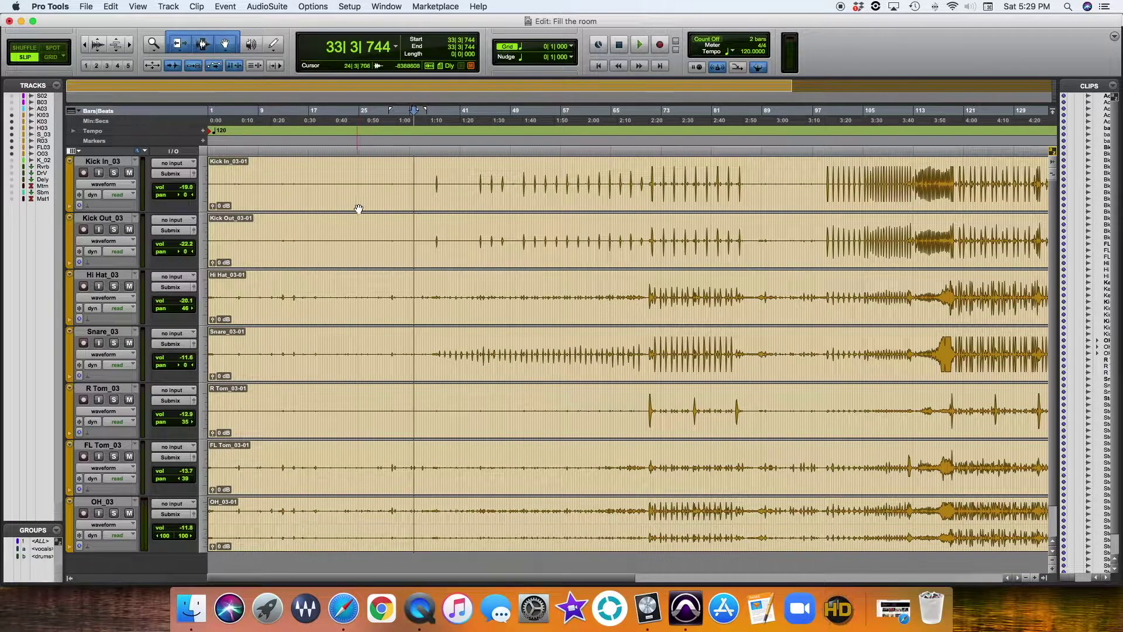
click(390, 193)
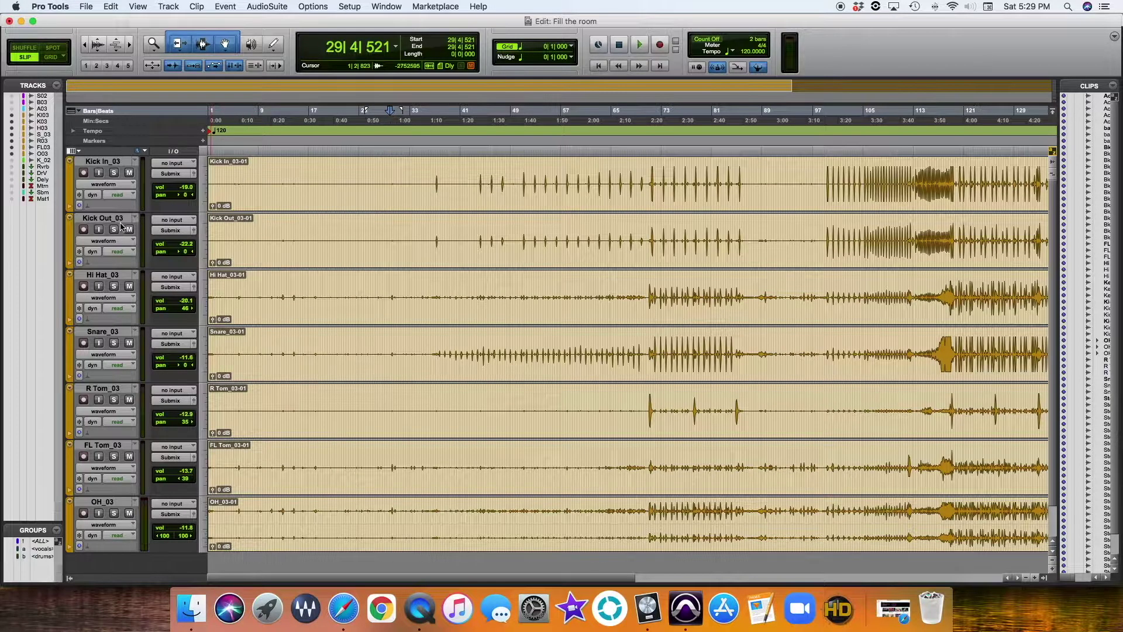
- Solo Kick In_03 and audition it from around bars 12, 37 and 43
click(114, 172)
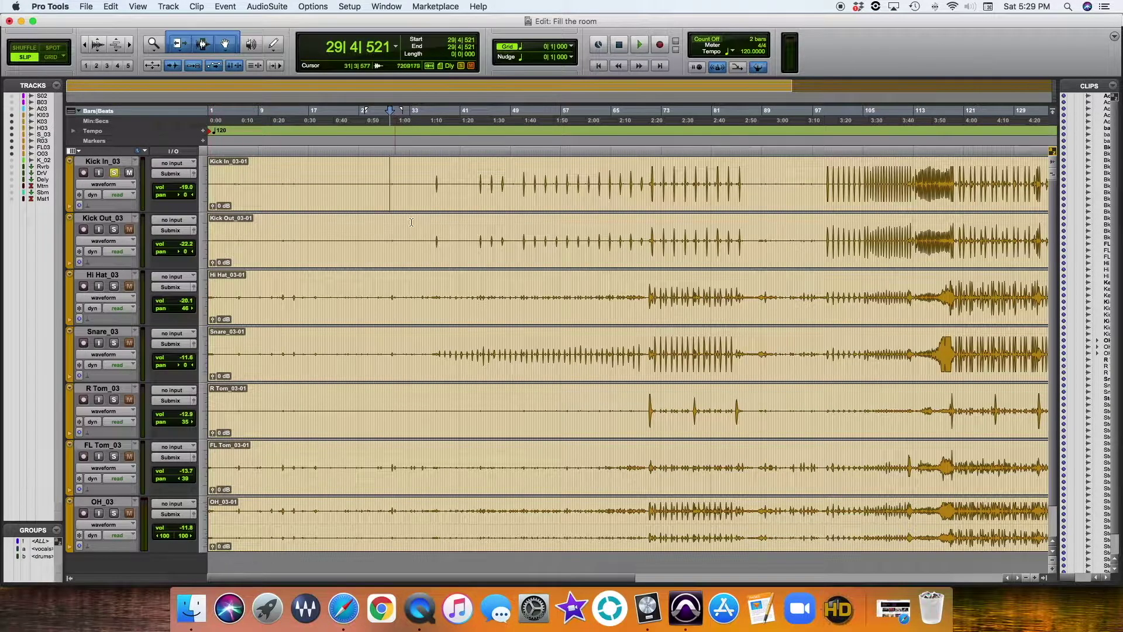
click(282, 180)
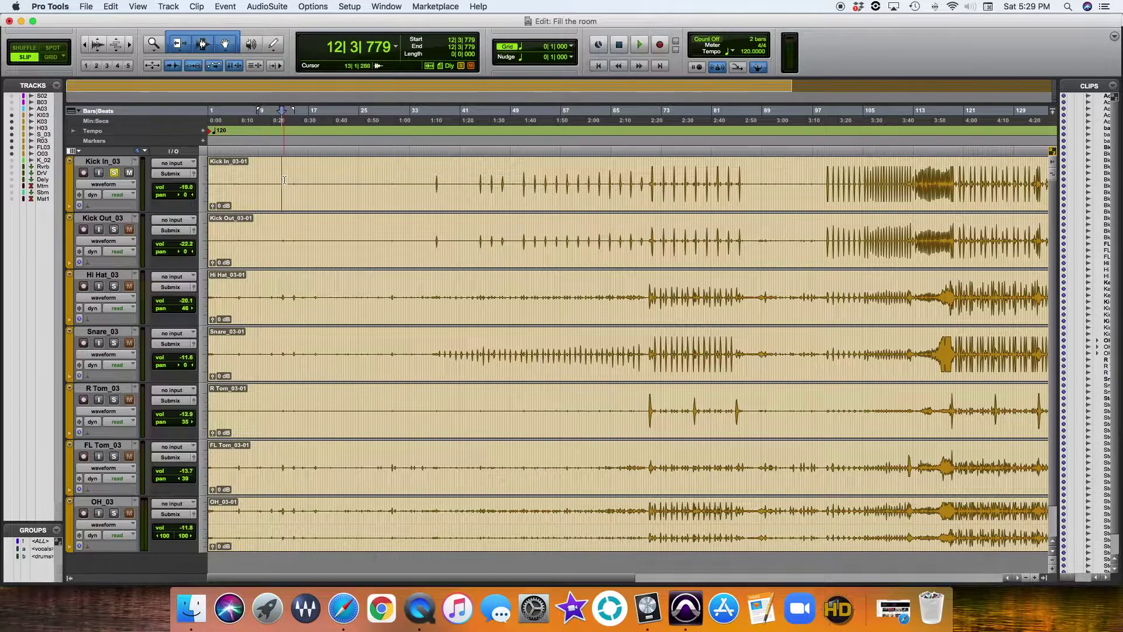
key(space)
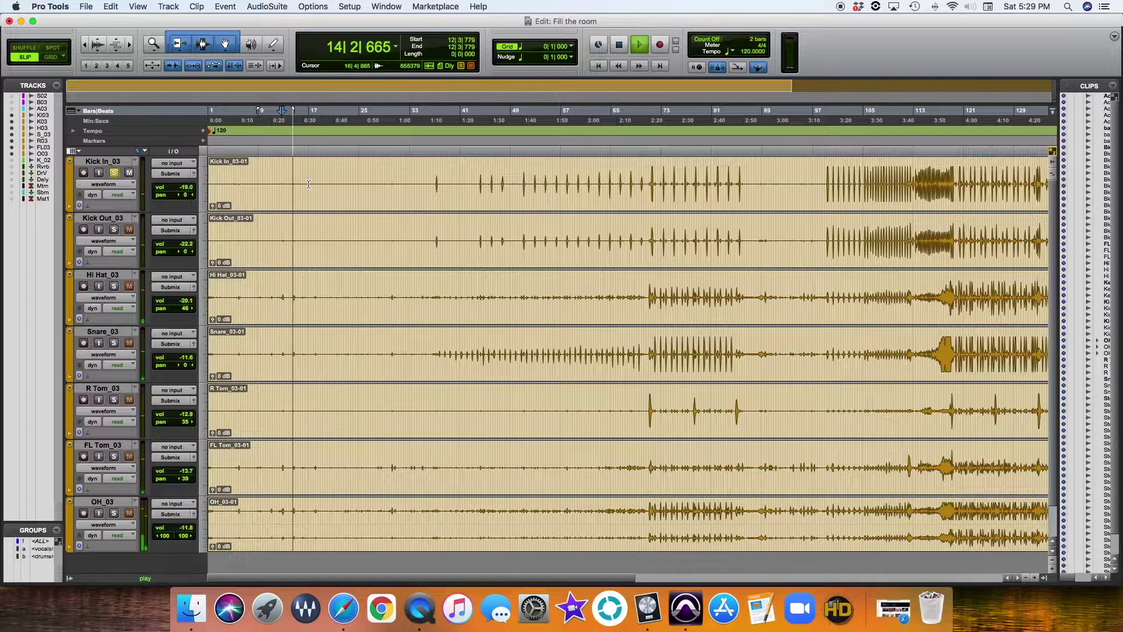
key(space)
click(436, 181)
key(space)
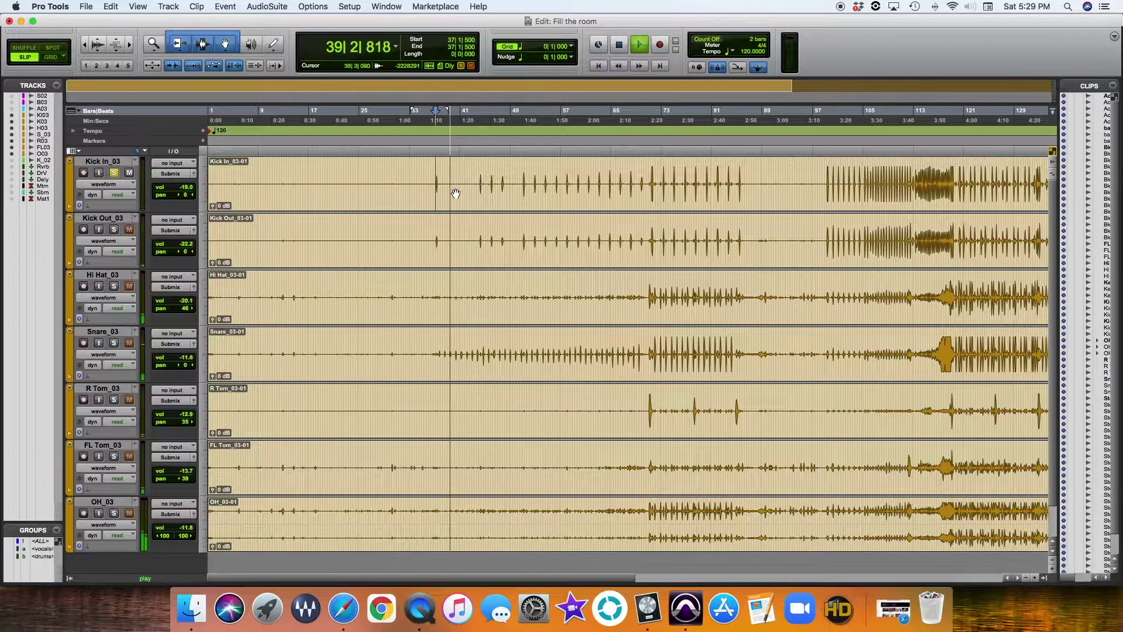
click(478, 188)
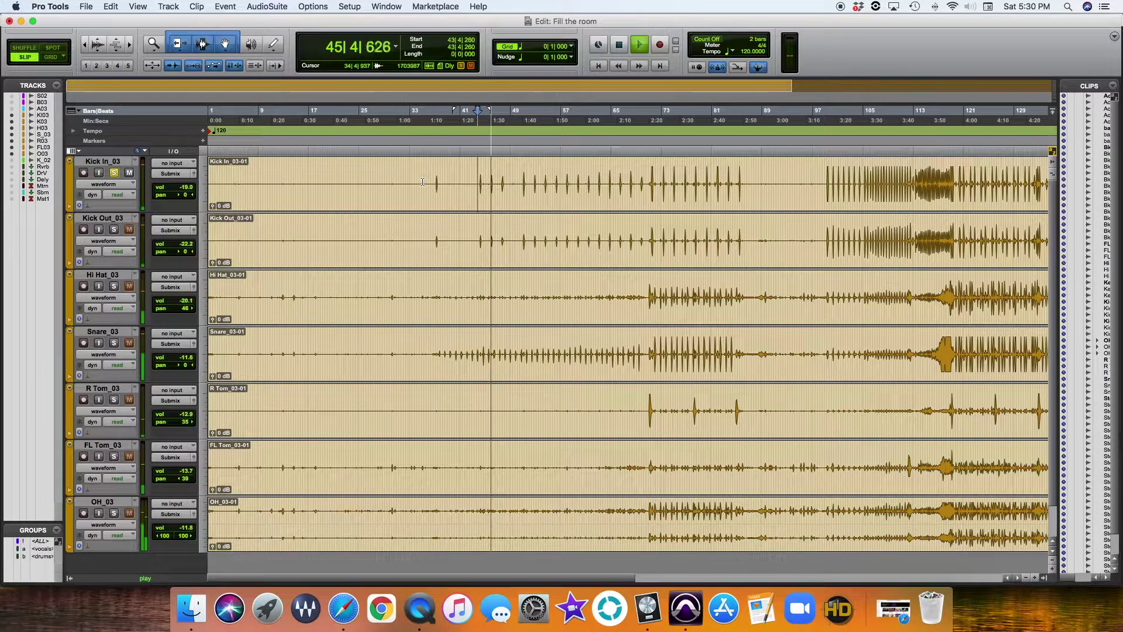
key(space)
- Raise all drum faders together via the <drums> group, then lift Kick In_03 alone to -3.0 dB
key(super+equal)
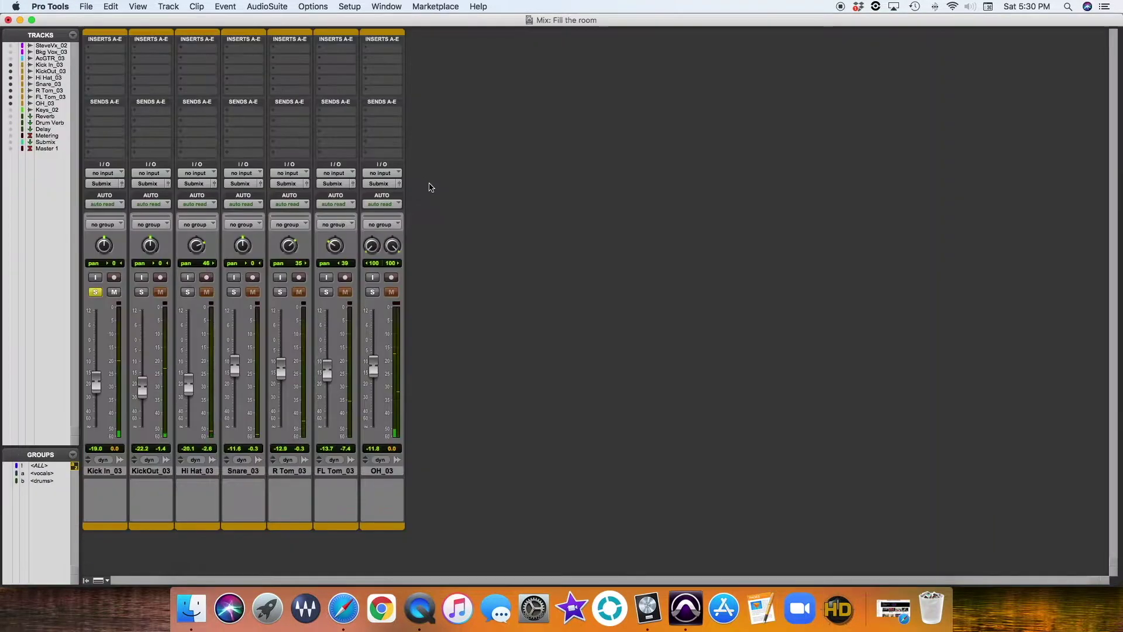
click(47, 479)
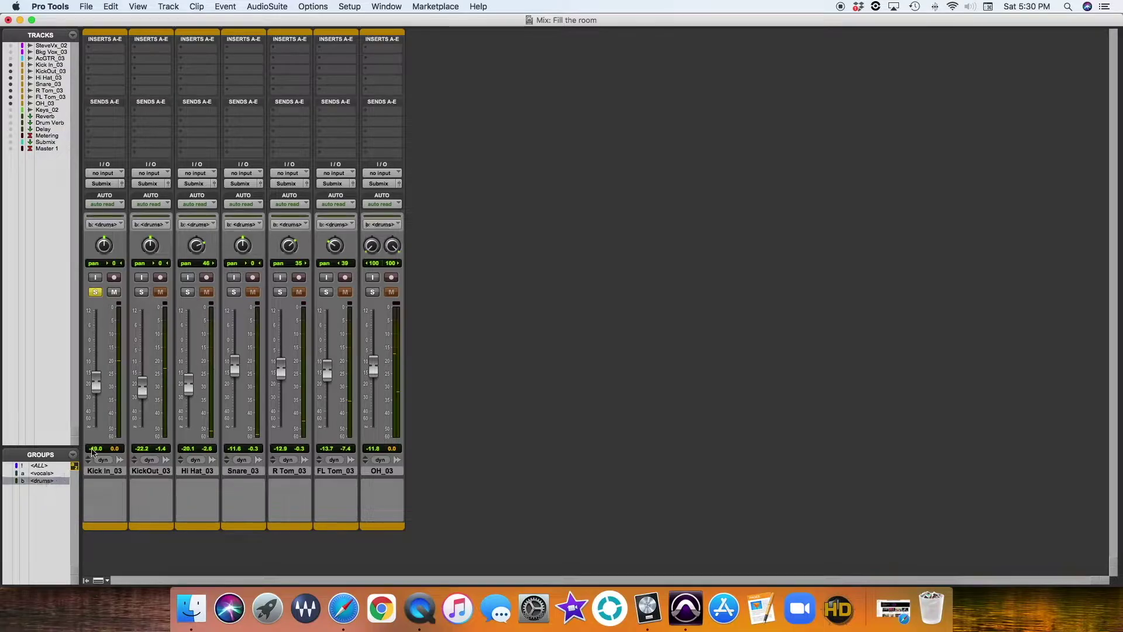
drag(97, 385, 97, 374)
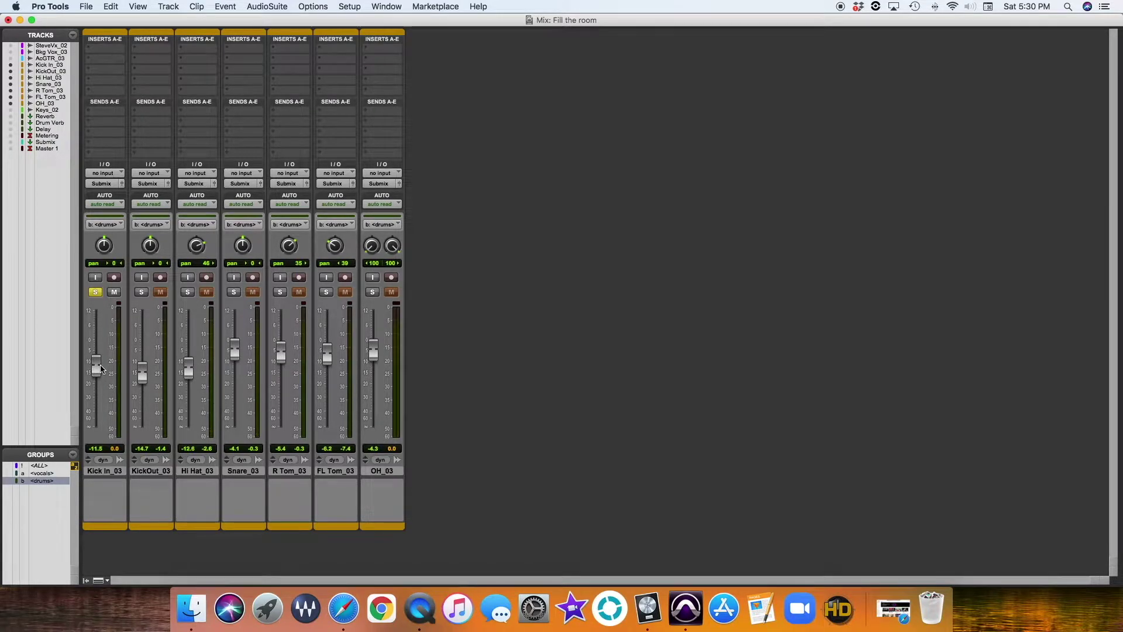
click(48, 478)
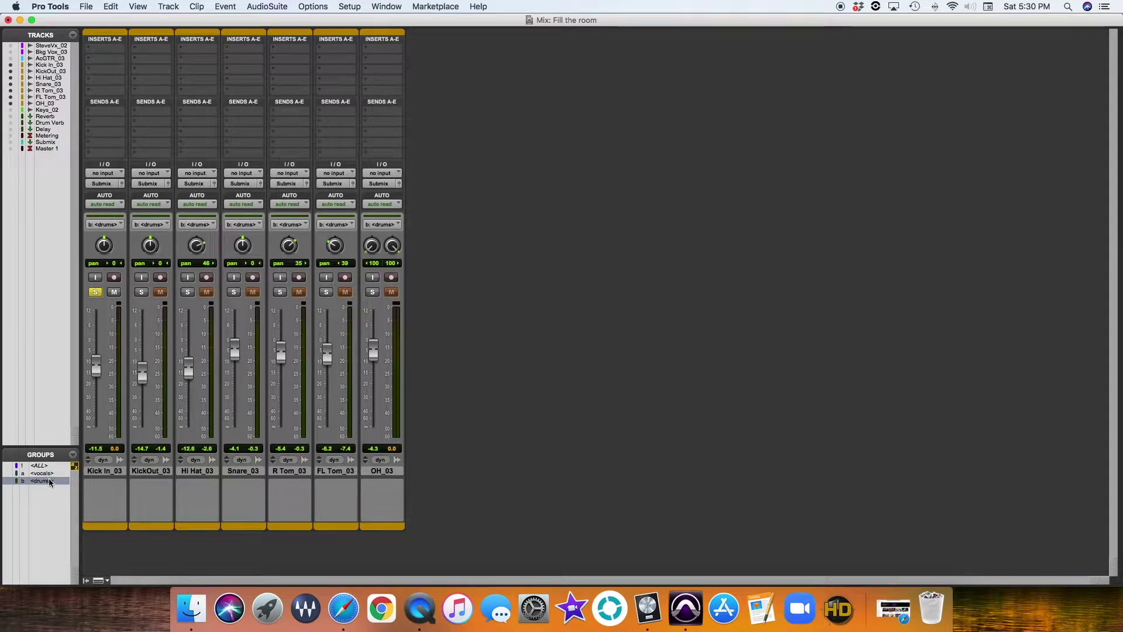
drag(97, 369, 142, 355)
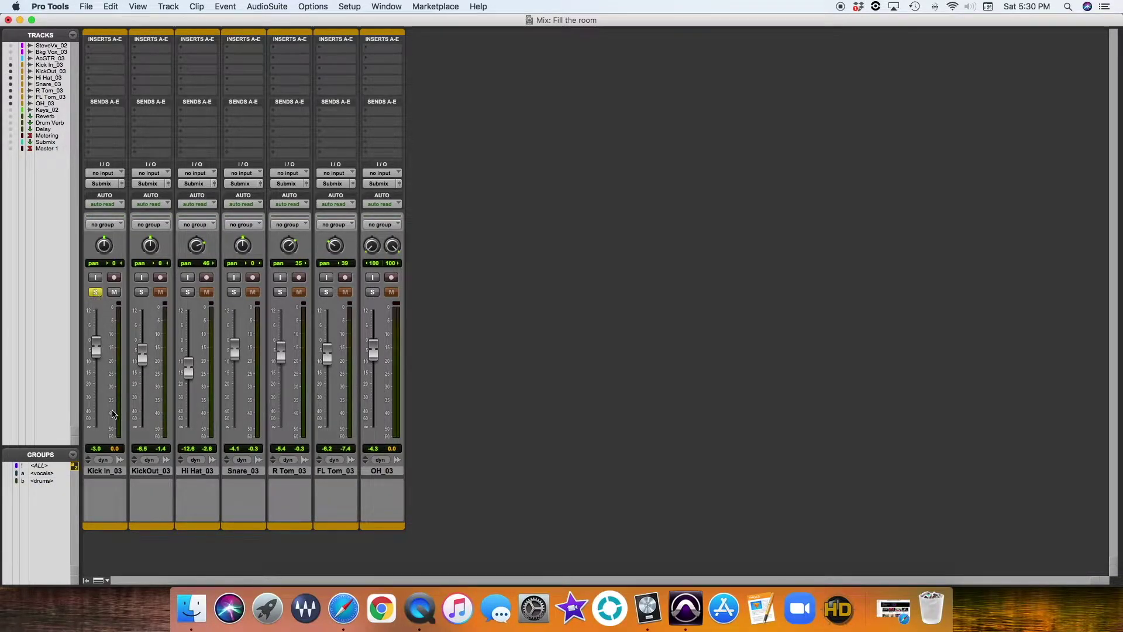
key(super+equal)
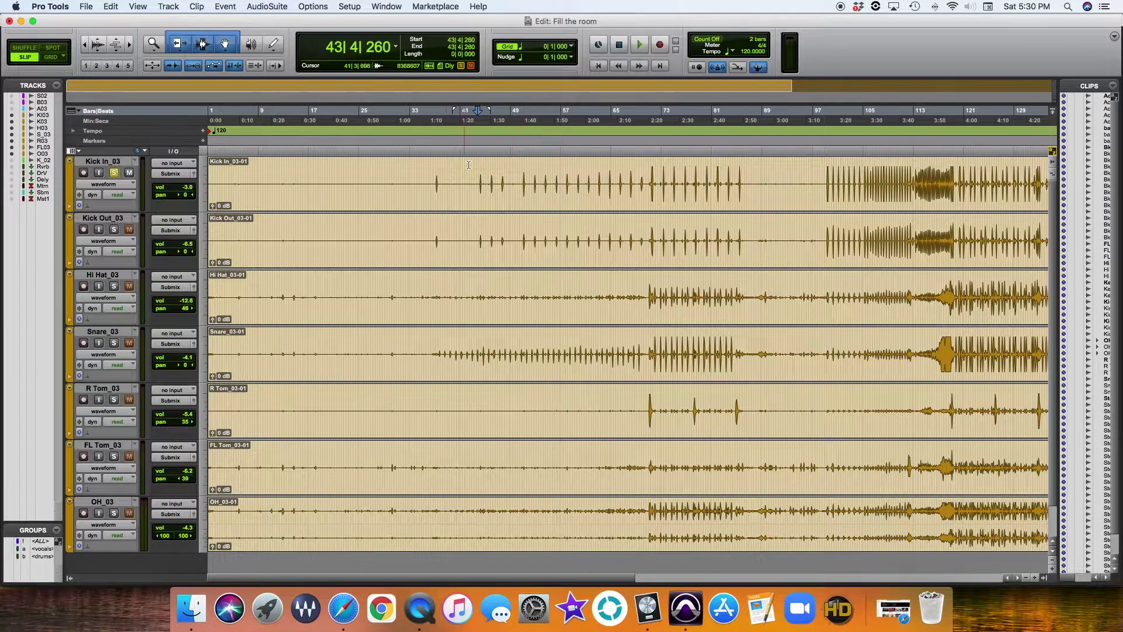
- Play from bar 43, then enlarge Kick In_03 and zoom in on the timeline
key(space)
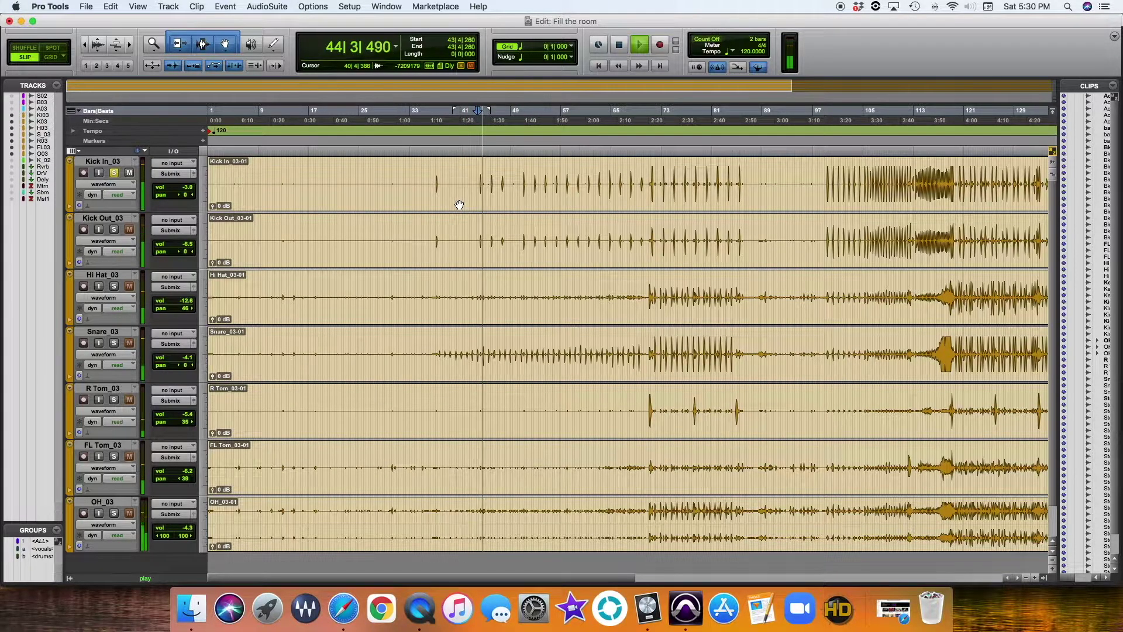
key(space)
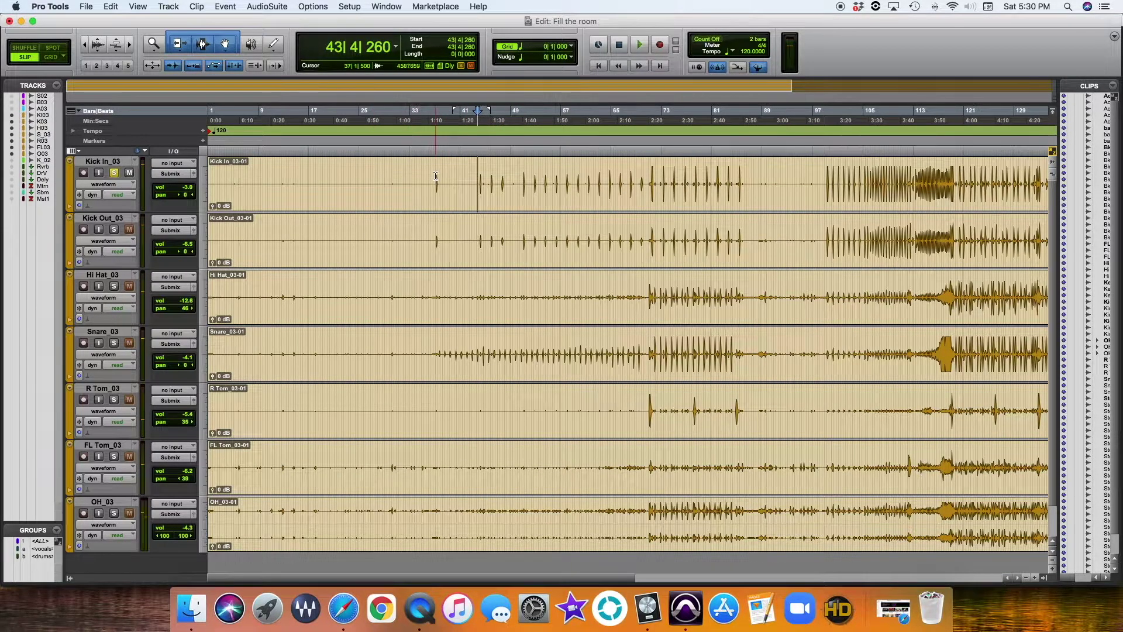
drag(109, 211, 131, 266)
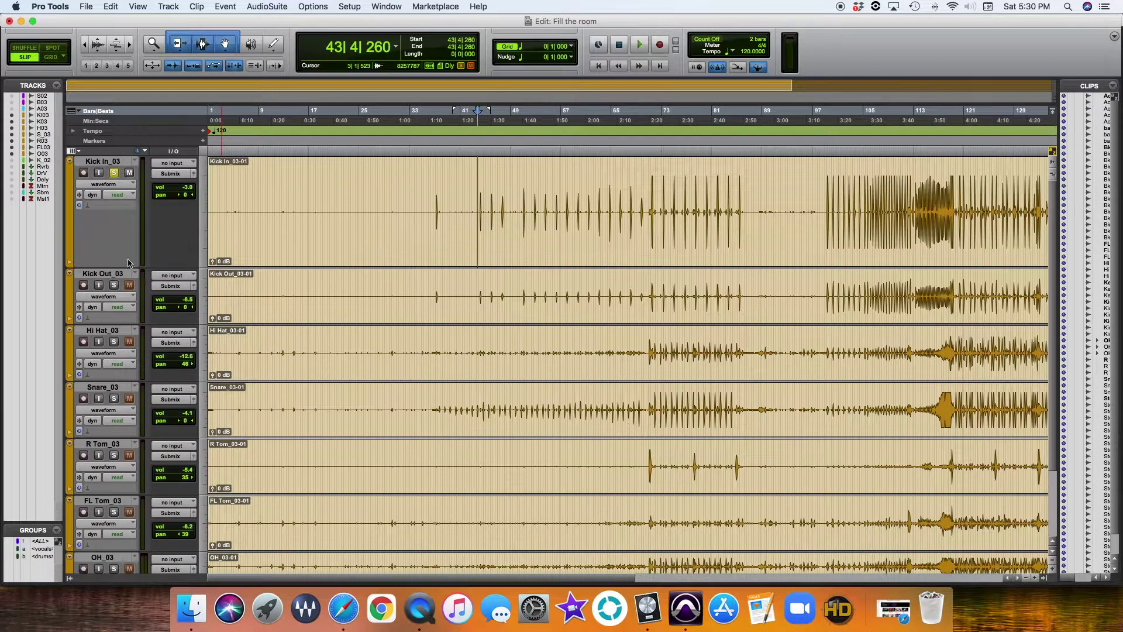
key(super+bracketright)
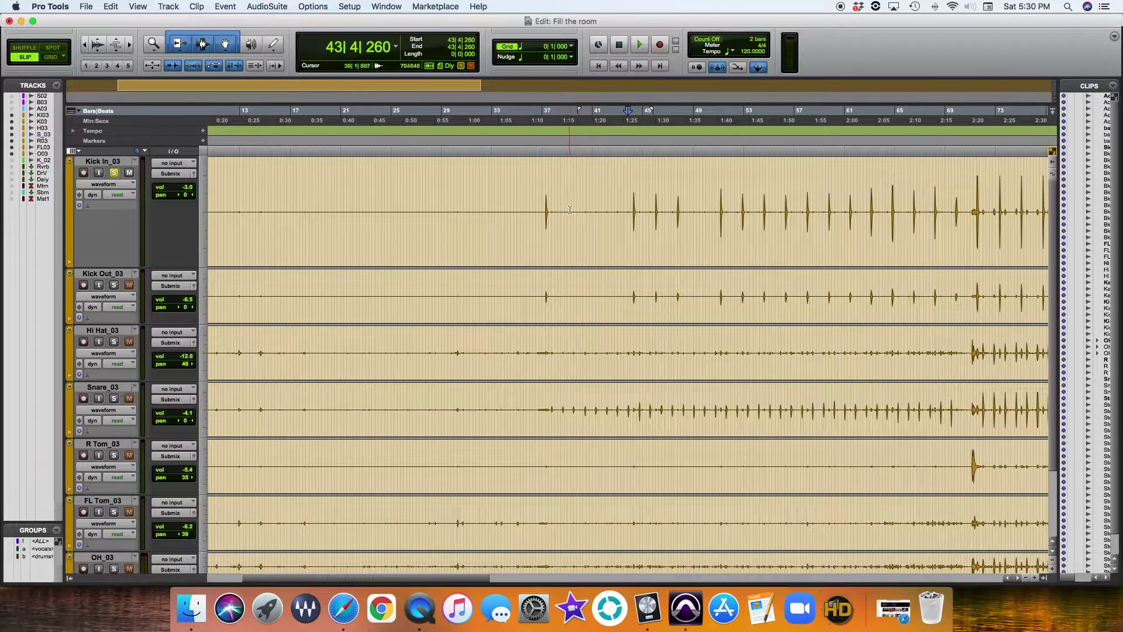
- Split Kick In_03 at 36|4|569, just before the first real kick hit
drag(564, 212, 683, 212)
scroll(696, 211, right, 2)
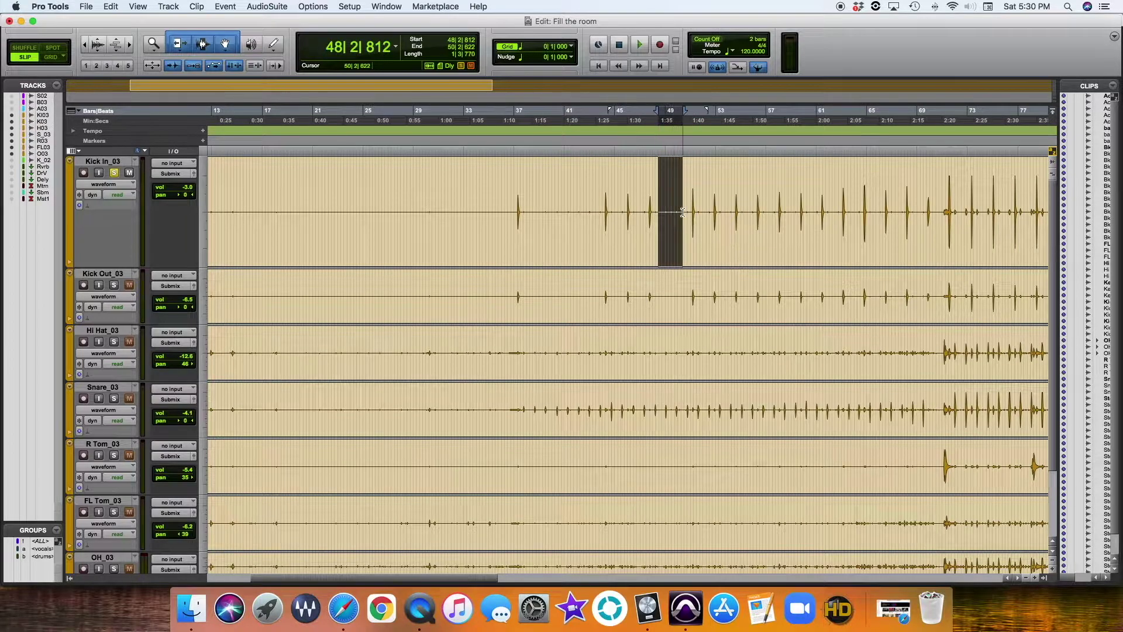
click(424, 209)
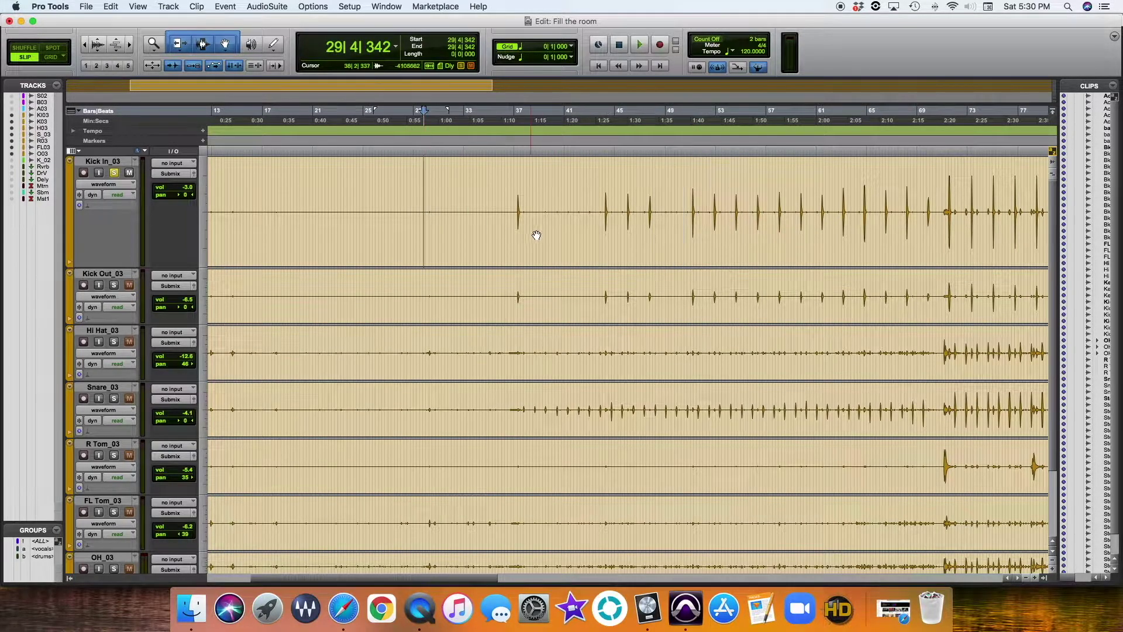
click(512, 226)
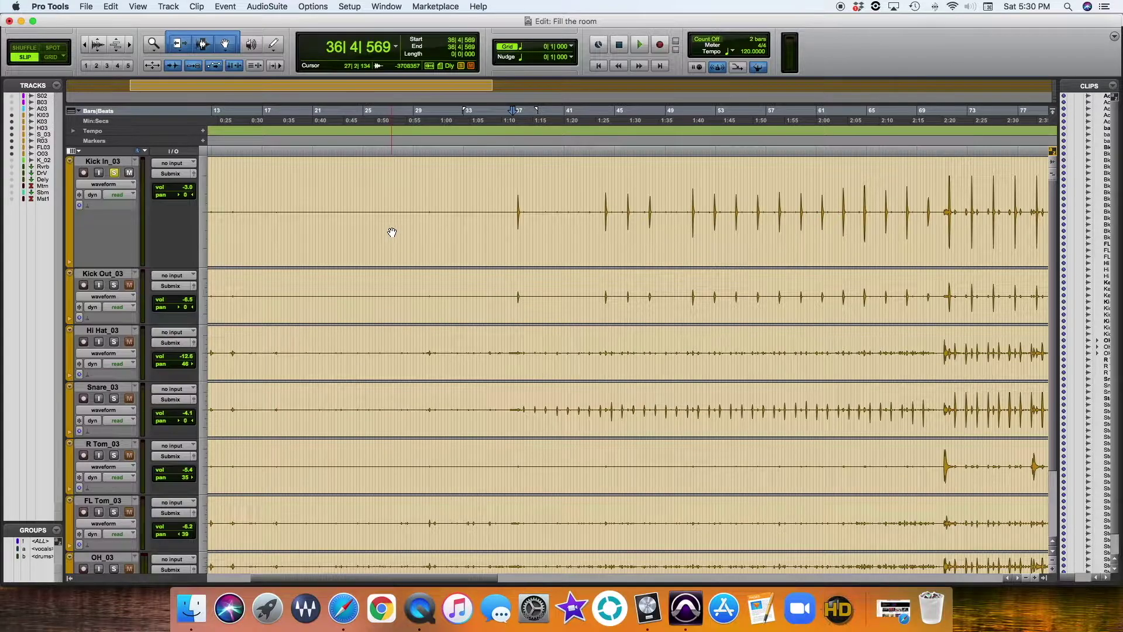
scroll(391, 235, left, 5)
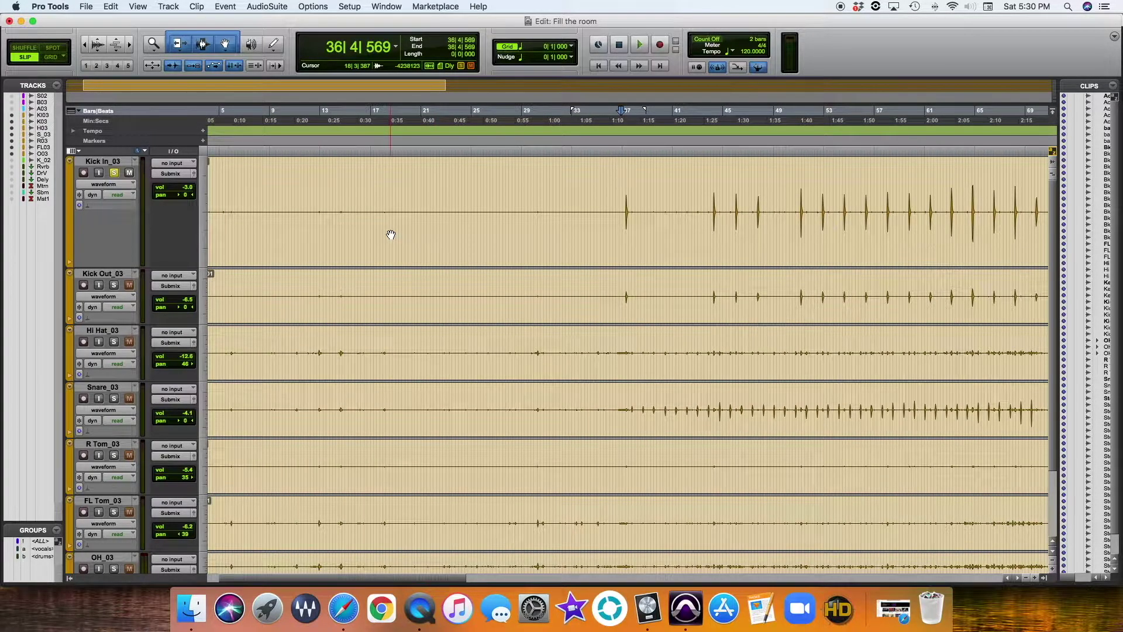
key(super+e)
- Select the bleed-only lead-in clip Kick In_03-03, then clear the selection
scroll(371, 218, left, 2)
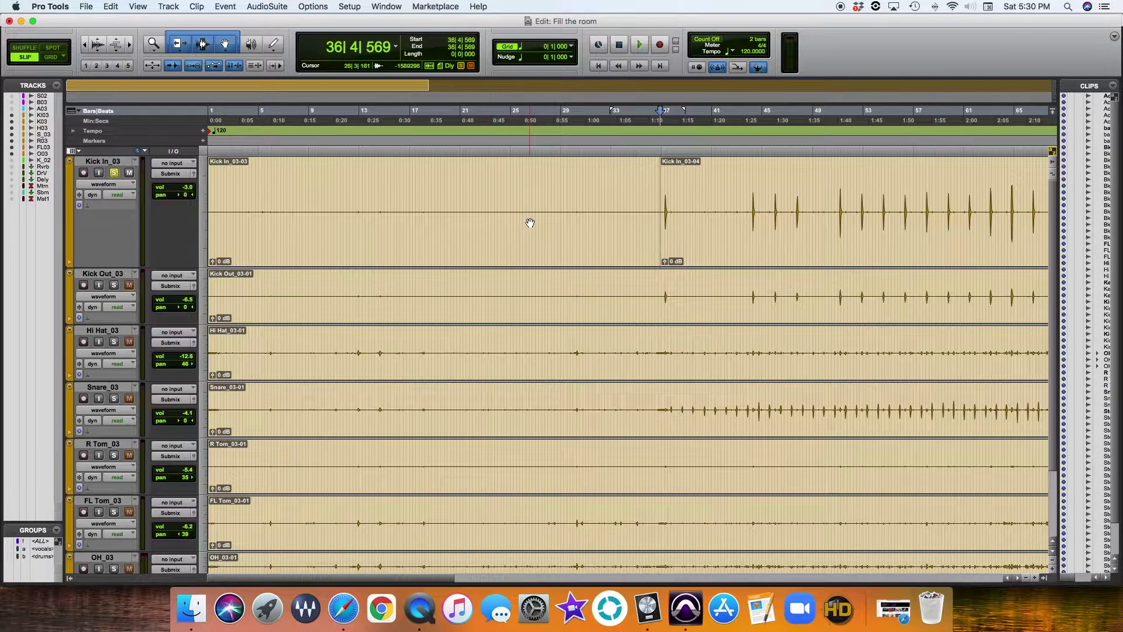
triple_click(556, 212)
click(556, 212)
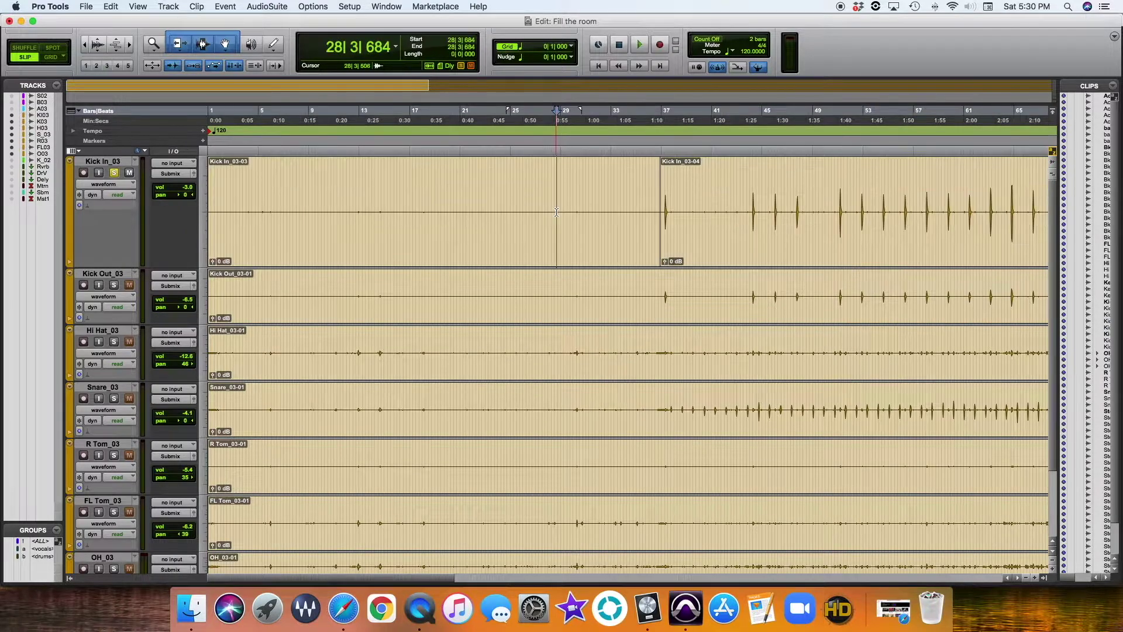
double_click(557, 212)
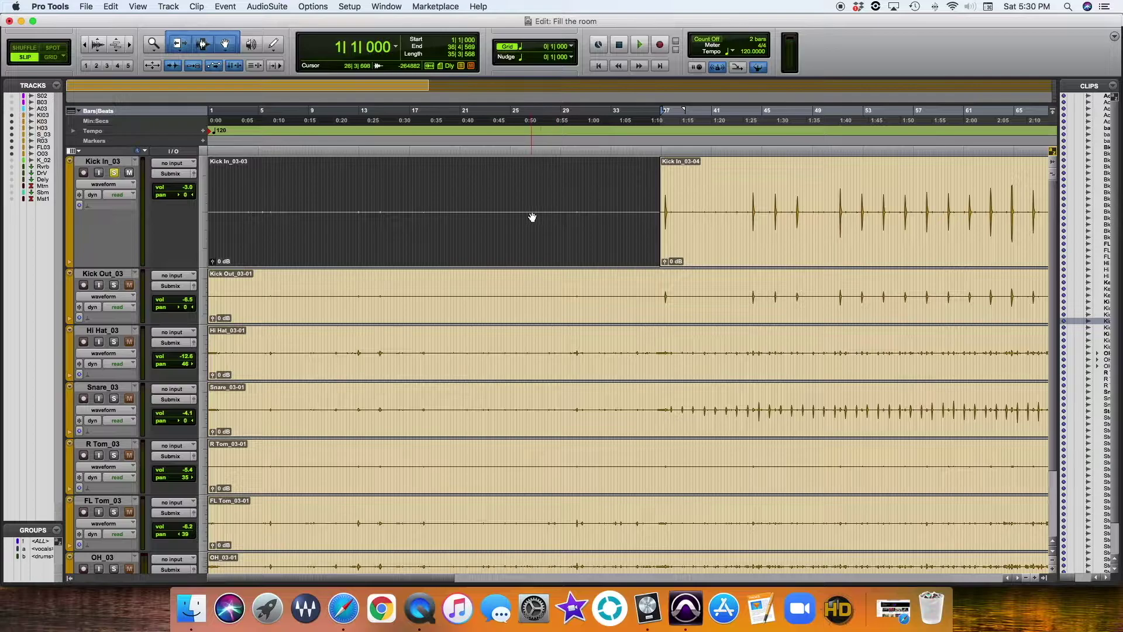
scroll(529, 218, right, 5)
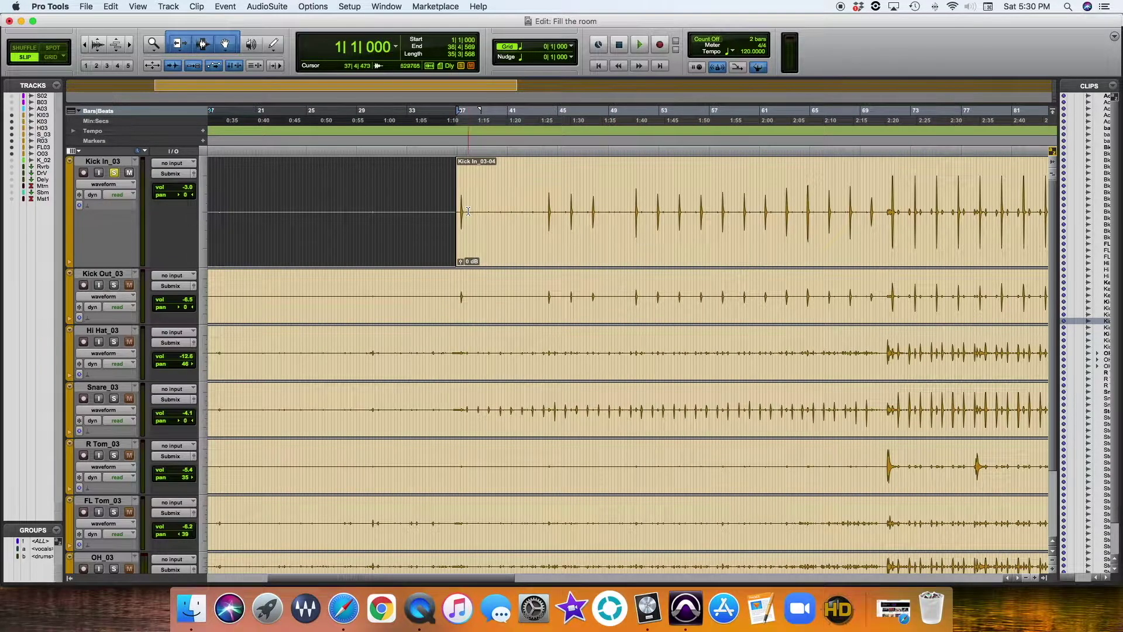
click(436, 214)
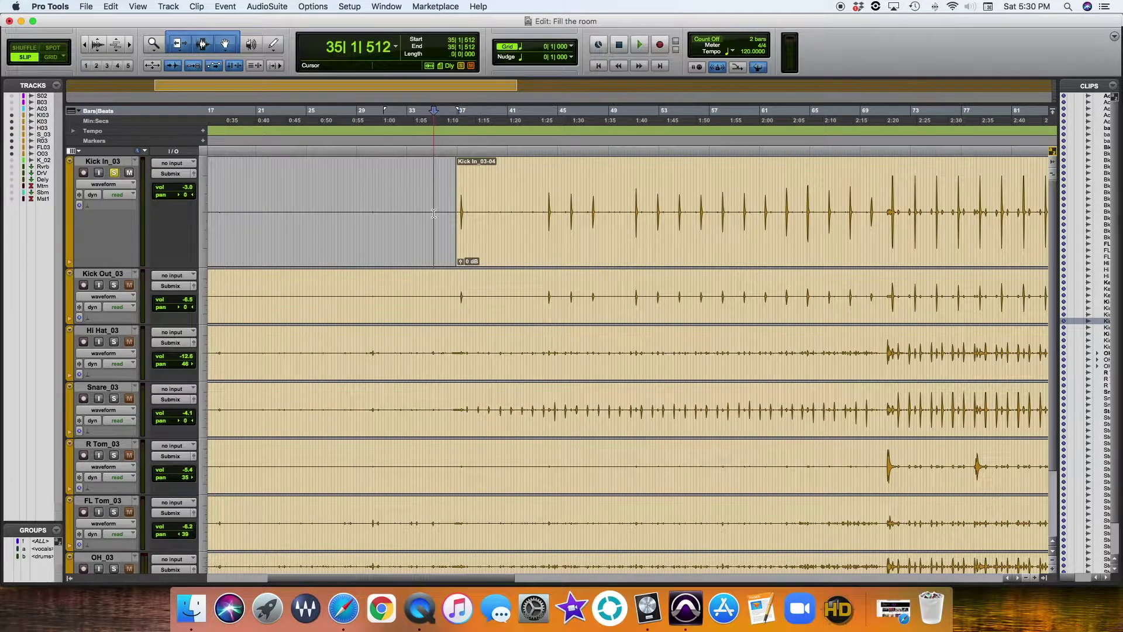
scroll(429, 213, left, 1)
scroll(430, 213, left, 4)
scroll(468, 210, right, 3)
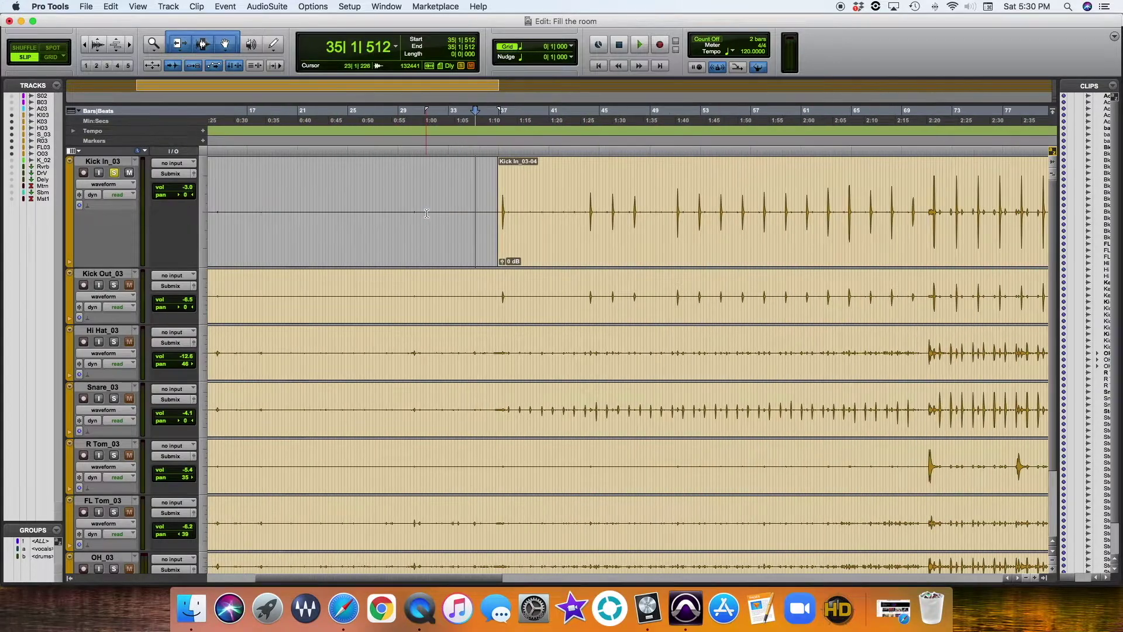
- Split Kick In_03 at 37|4|028 and 44|1|370, then mute and delete bleed clip Kick In_03-07
click(507, 211)
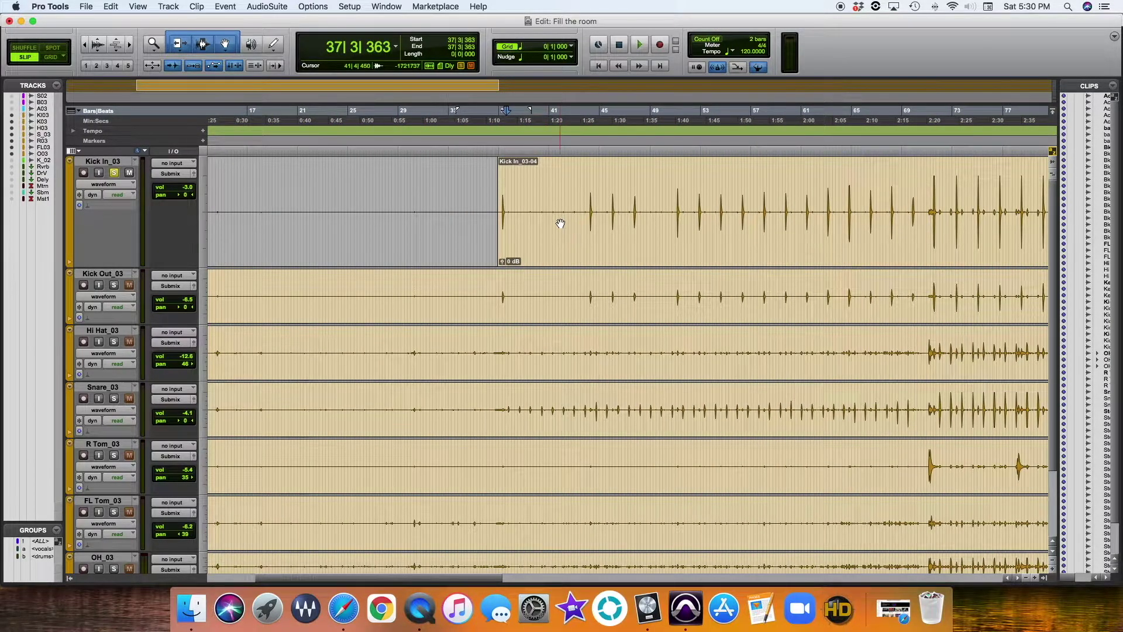
key(super+bracketright)
key(Tab)
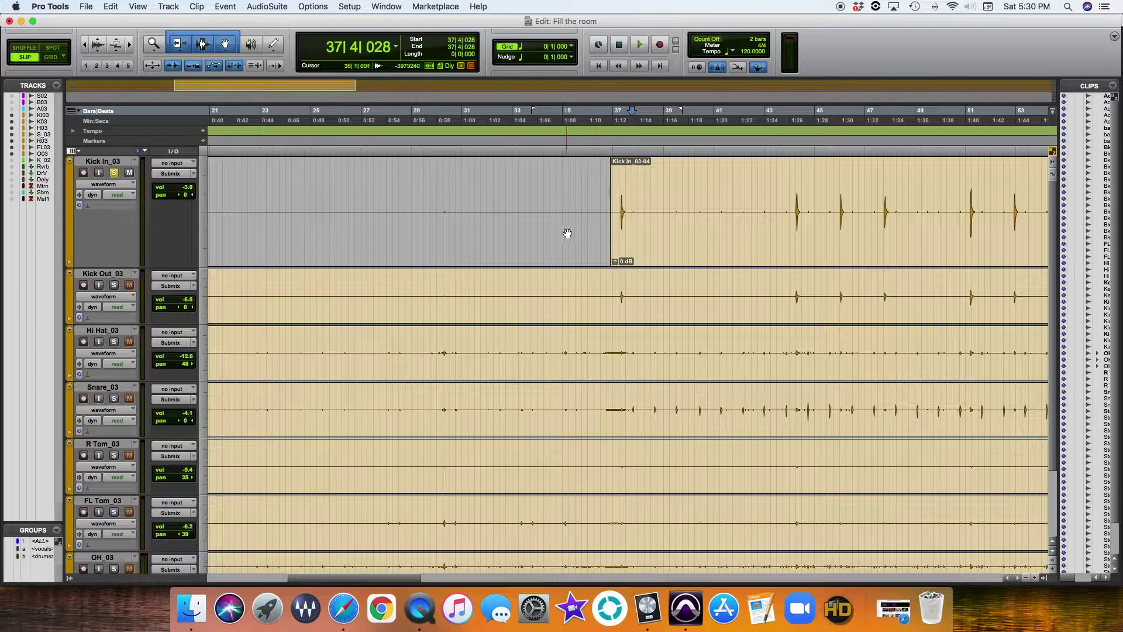
key(super+e)
scroll(679, 225, right, 10)
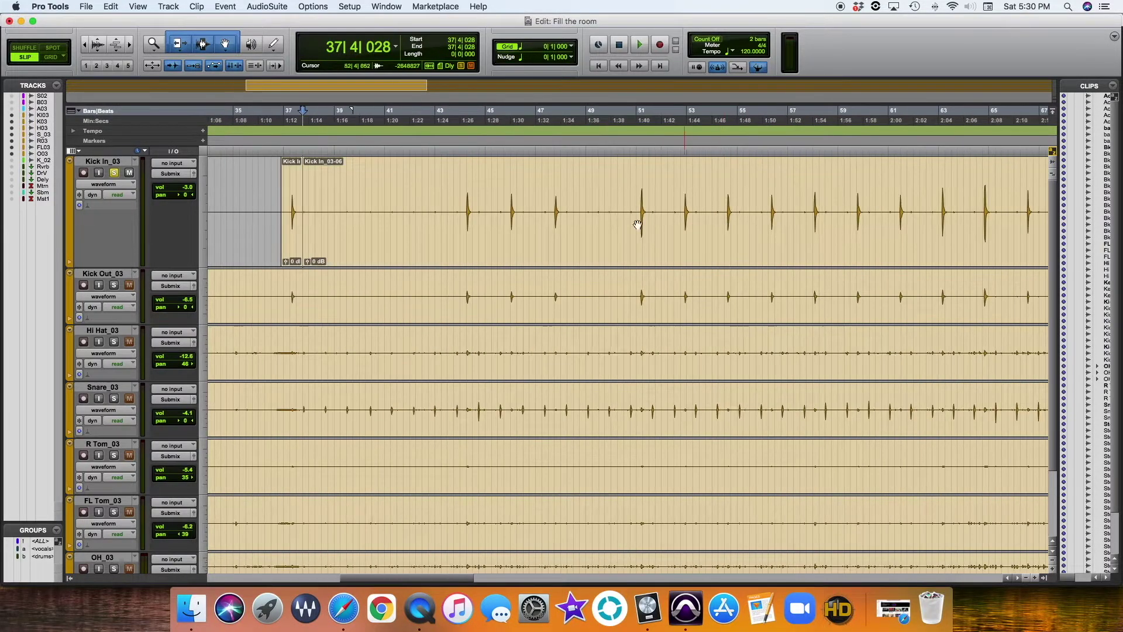
click(463, 211)
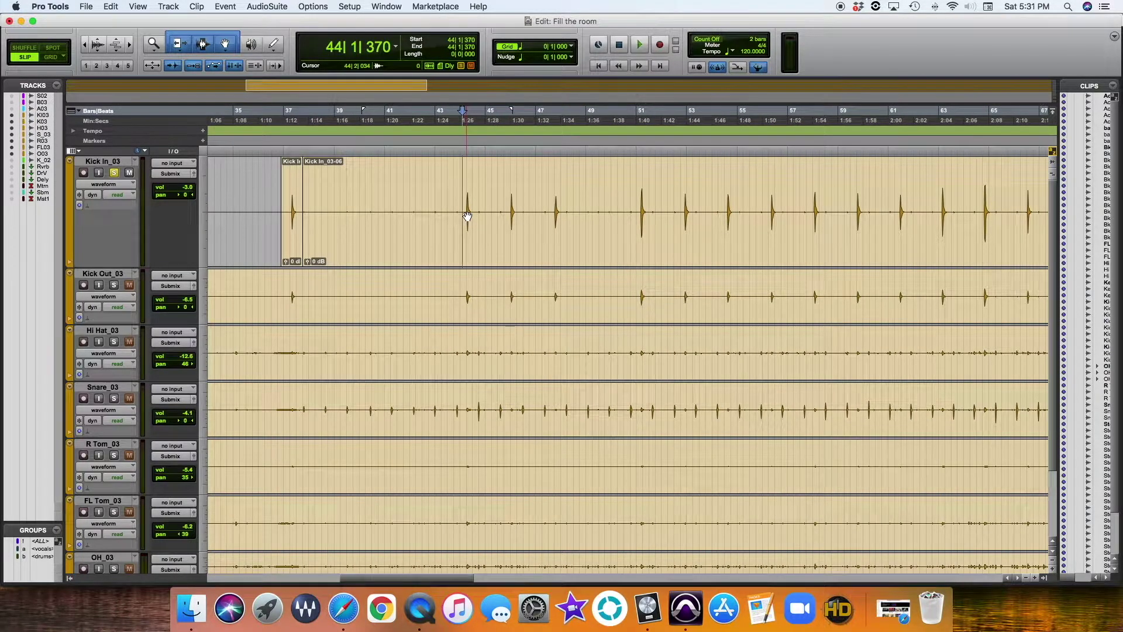
key(super+e)
click(432, 218)
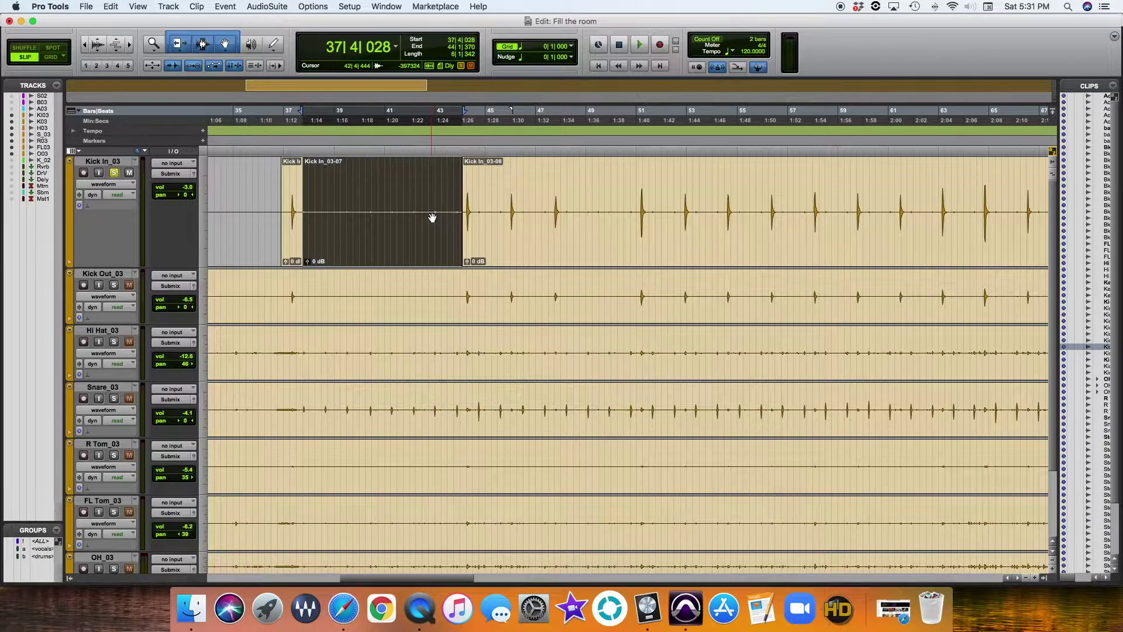
key(super+m)
double_click(233, 203)
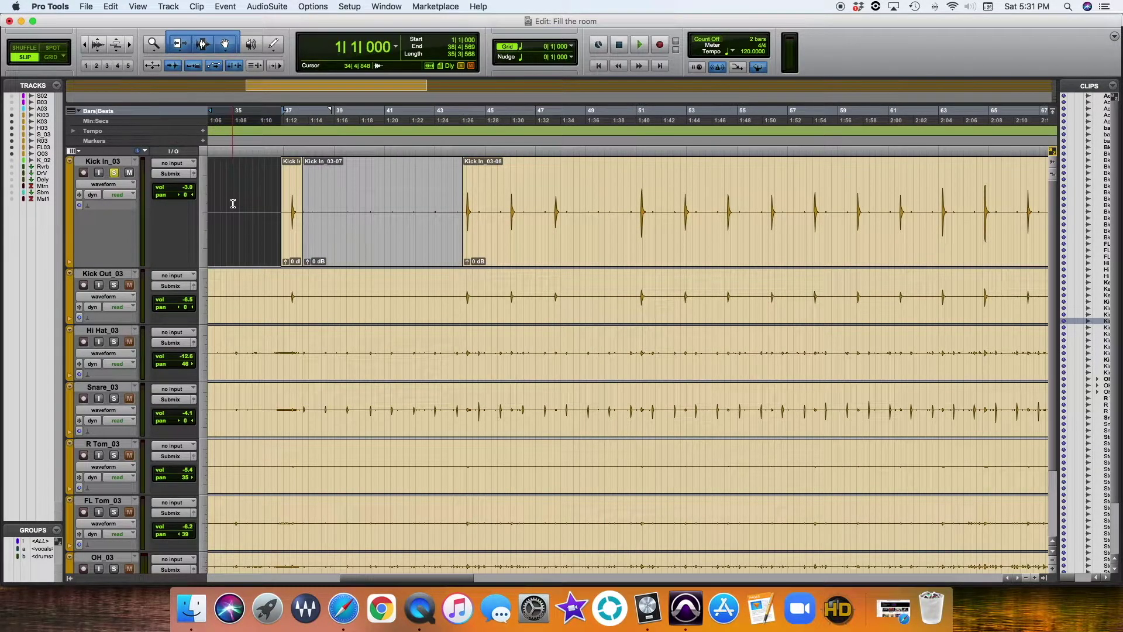
double_click(422, 196)
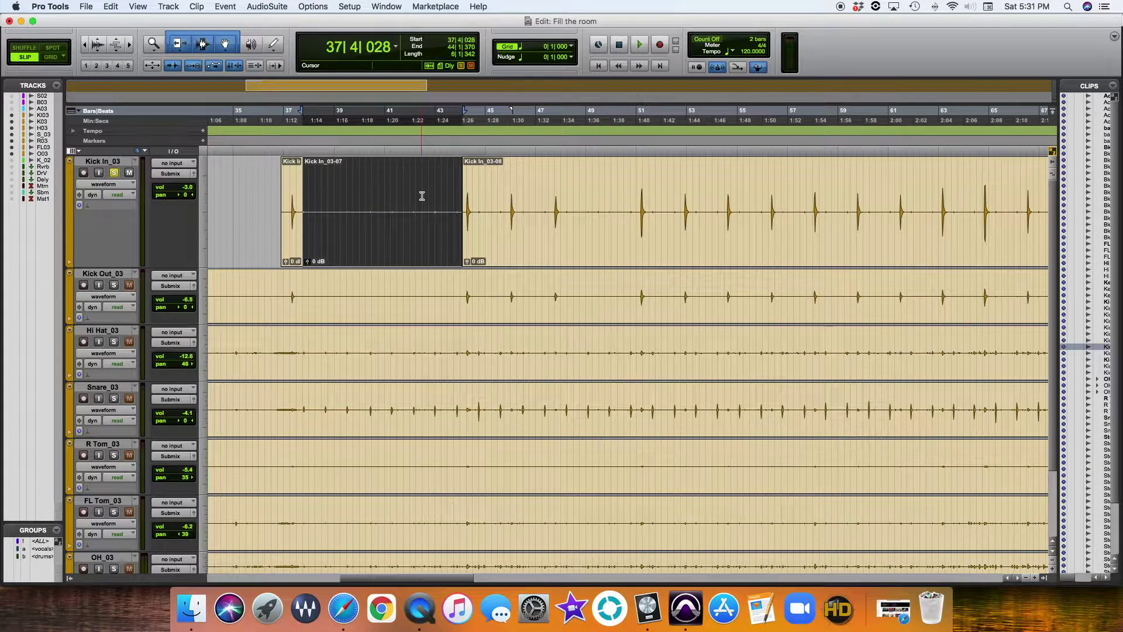
key(Delete)
- Cut out the bleed between 44|3|233 and 45|4|159
scroll(446, 221, right, 3)
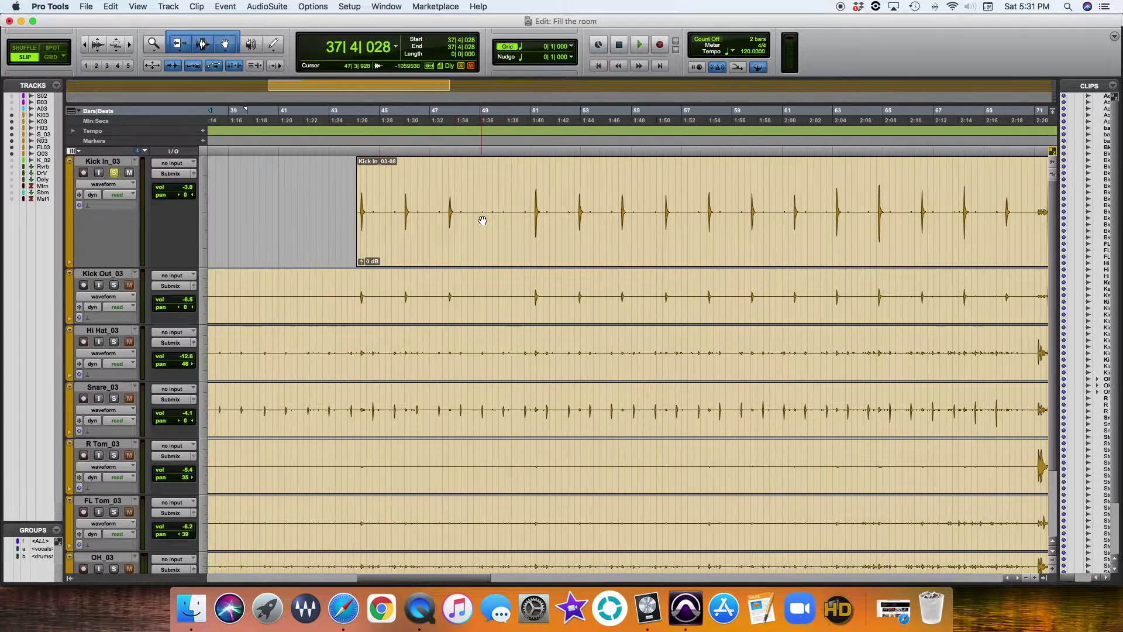
click(368, 213)
key(super+e)
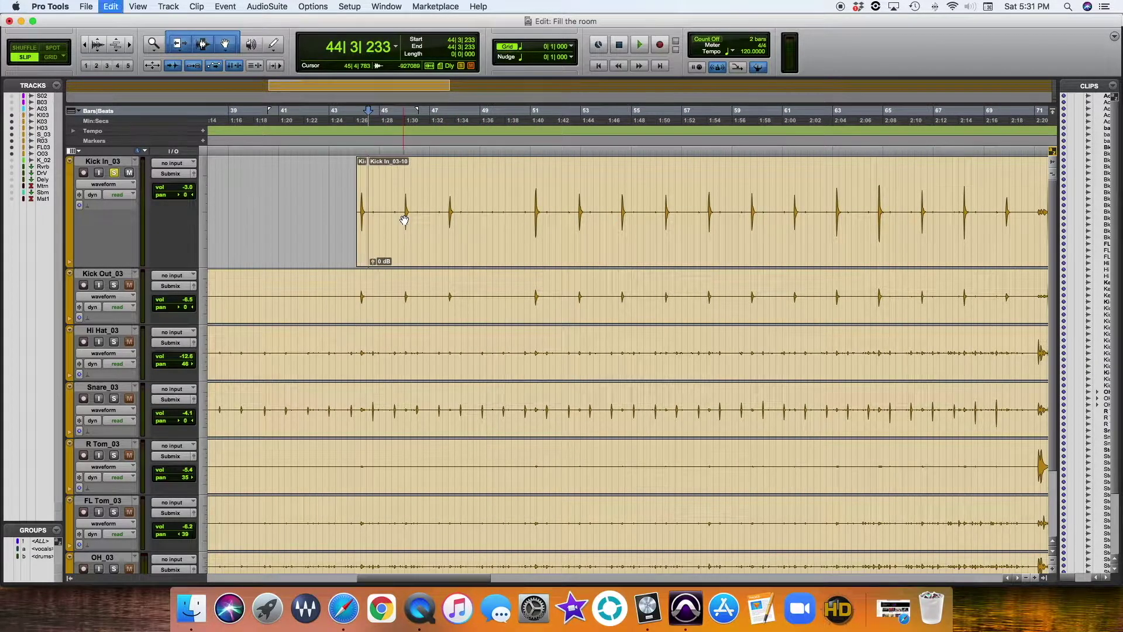
click(398, 212)
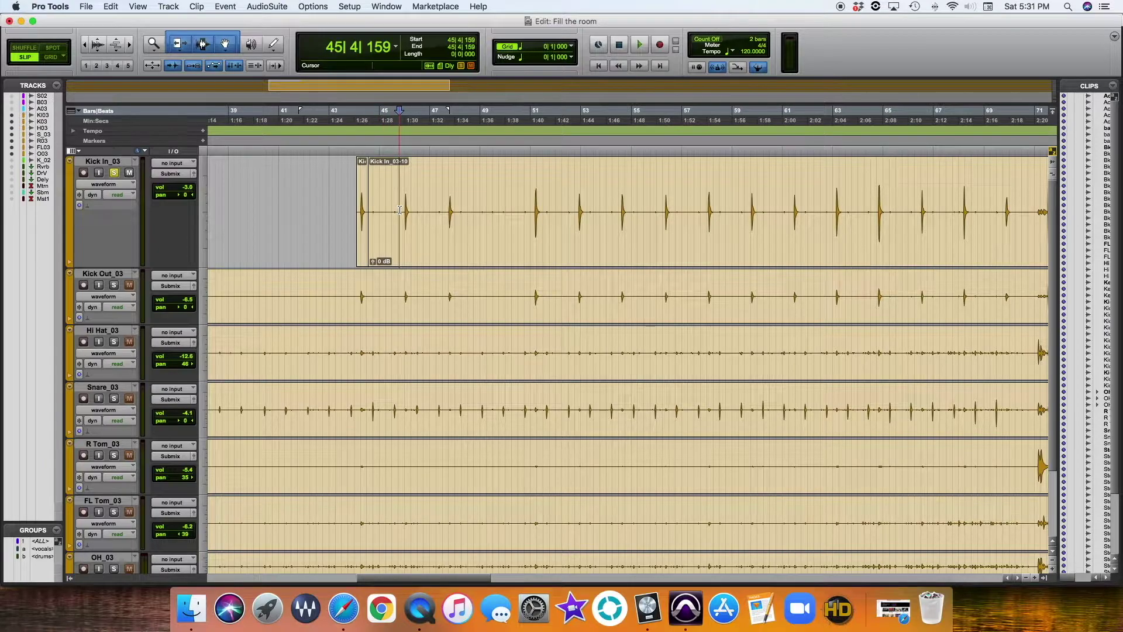
key(super+e)
double_click(379, 213)
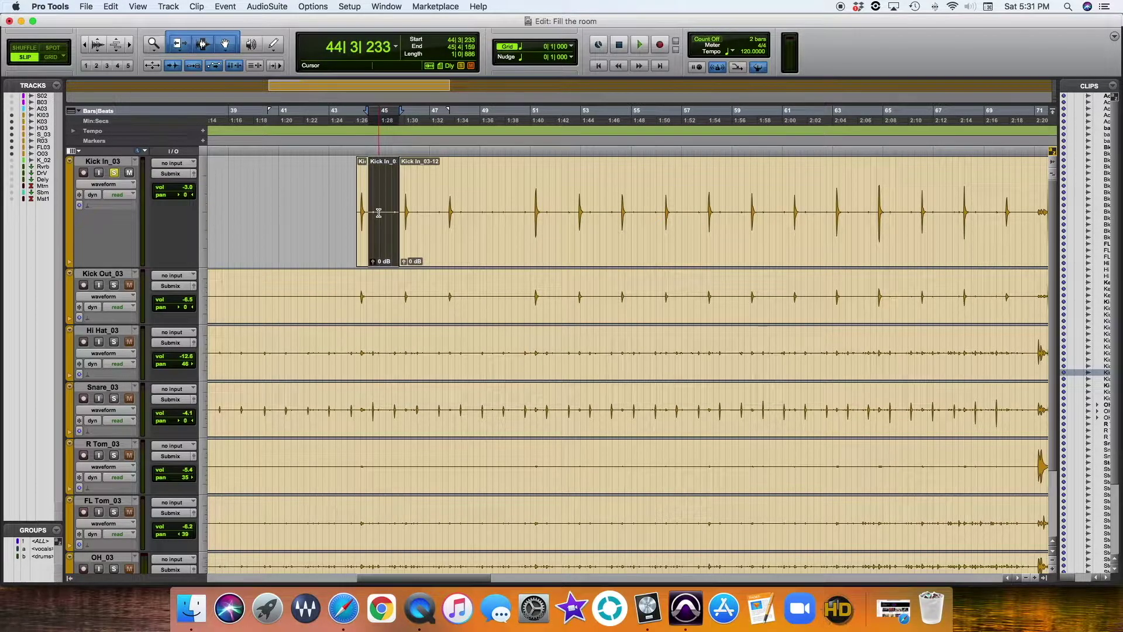
key(Delete)
- Cut out the bleed between 46|2|379 and 47|3|572
click(413, 213)
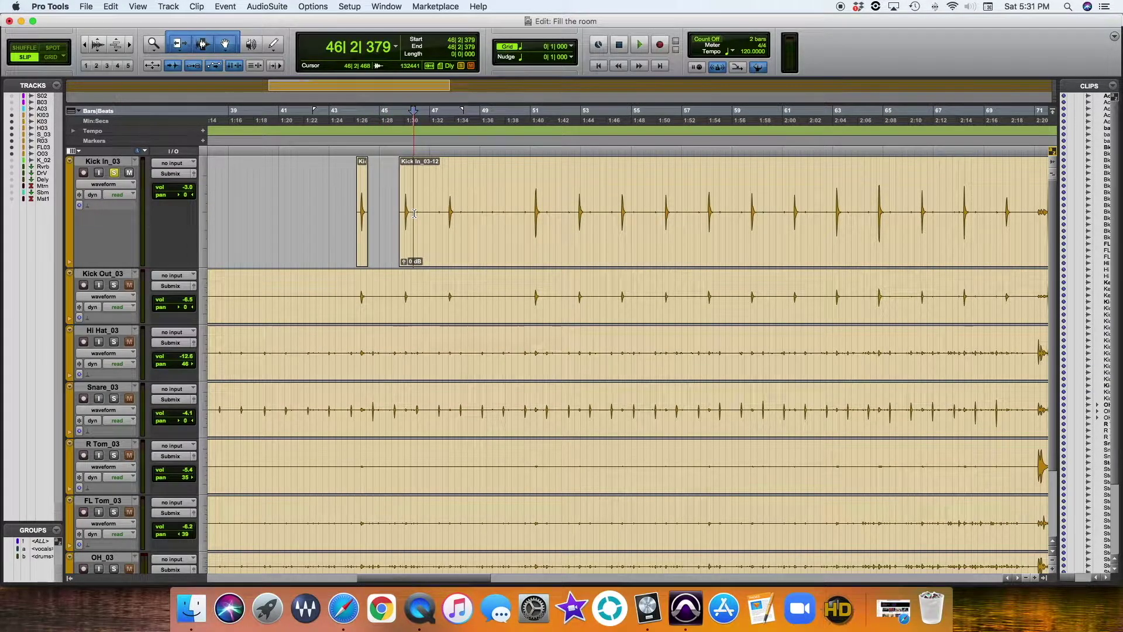
key(super+e)
click(446, 212)
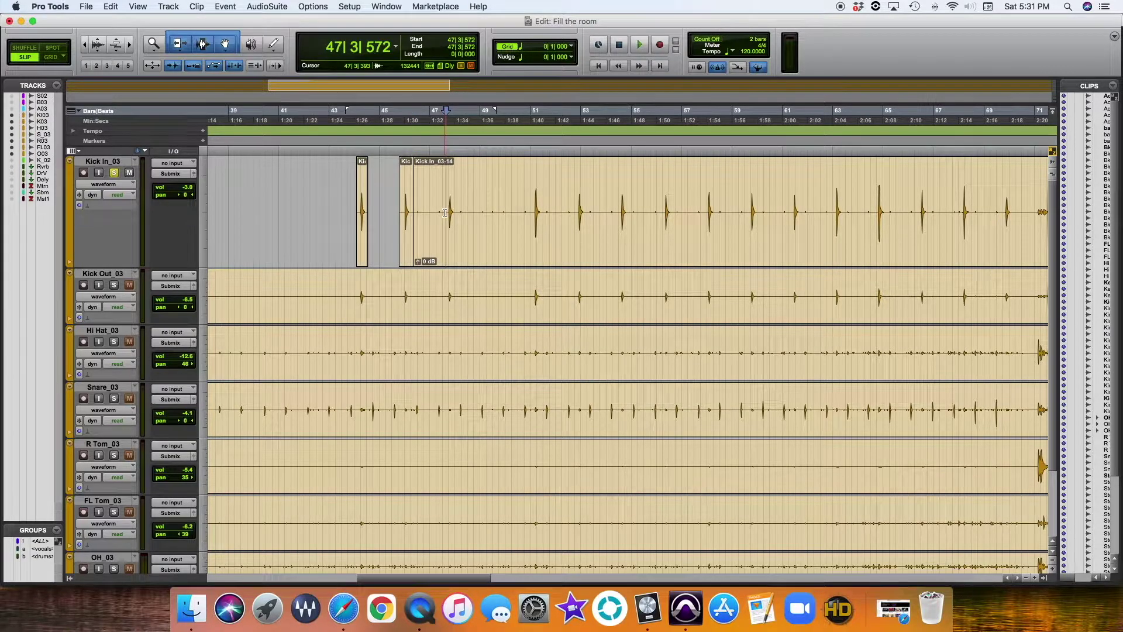
key(super+e)
click(432, 219)
key(Delete)
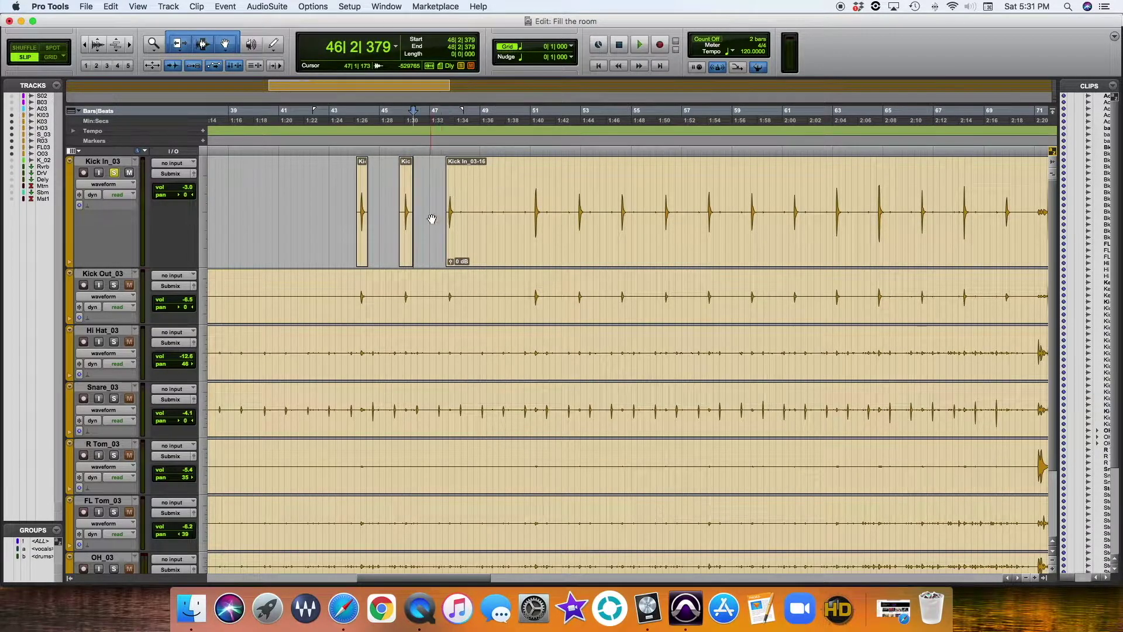
- Split at 48|1|524 and 50|4|753 and delete bleed clip Kick In_03-19
click(459, 214)
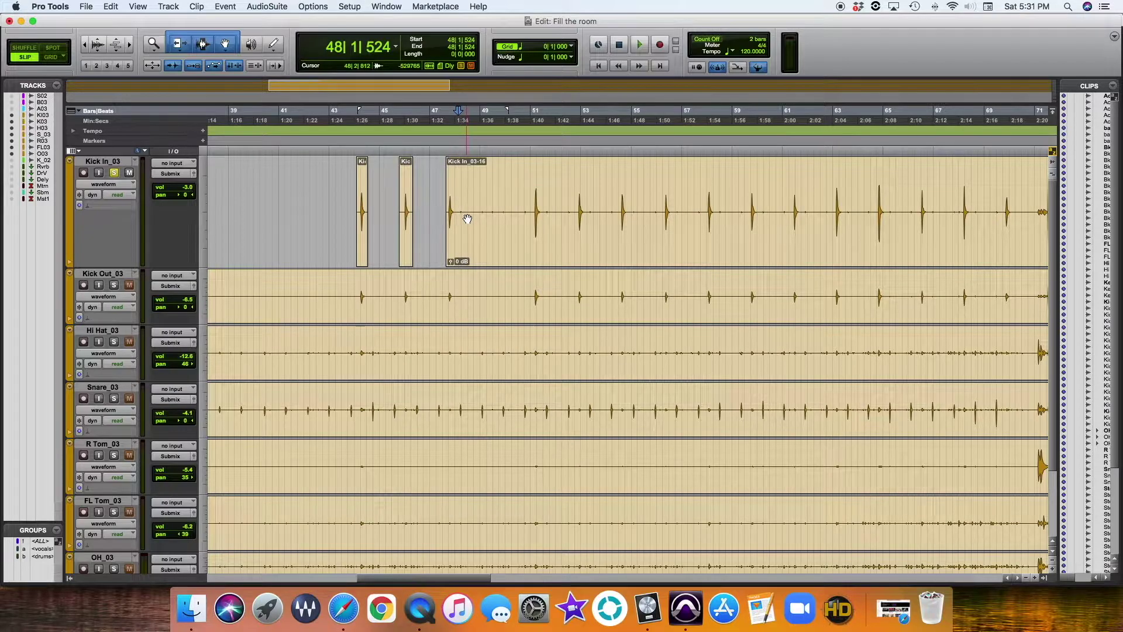
key(super+e)
click(529, 213)
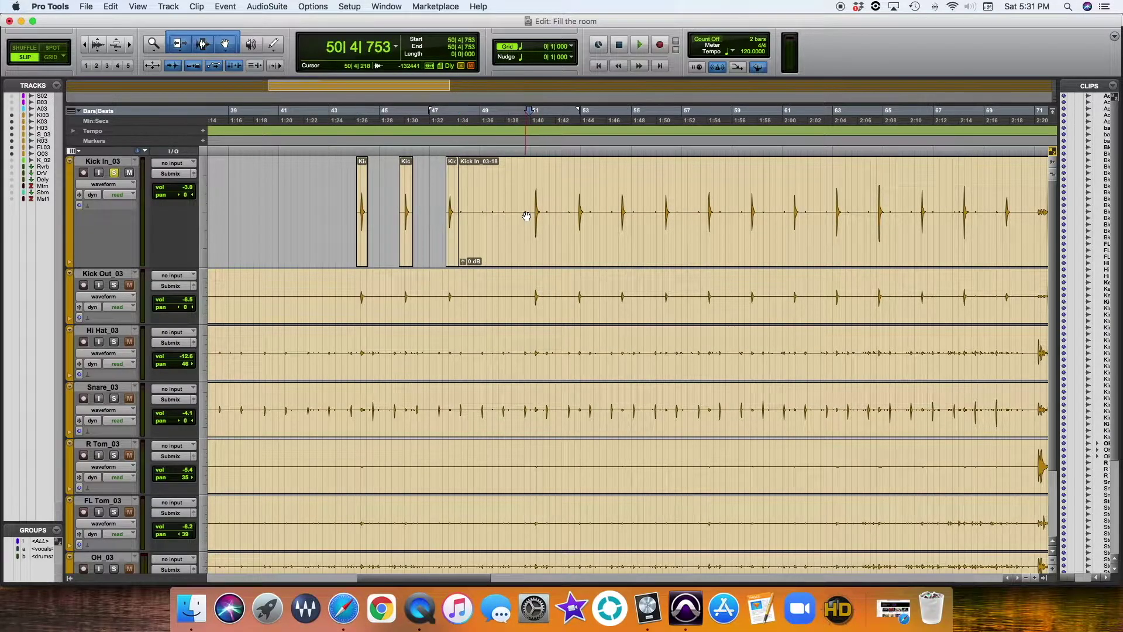
key(super+e)
double_click(502, 215)
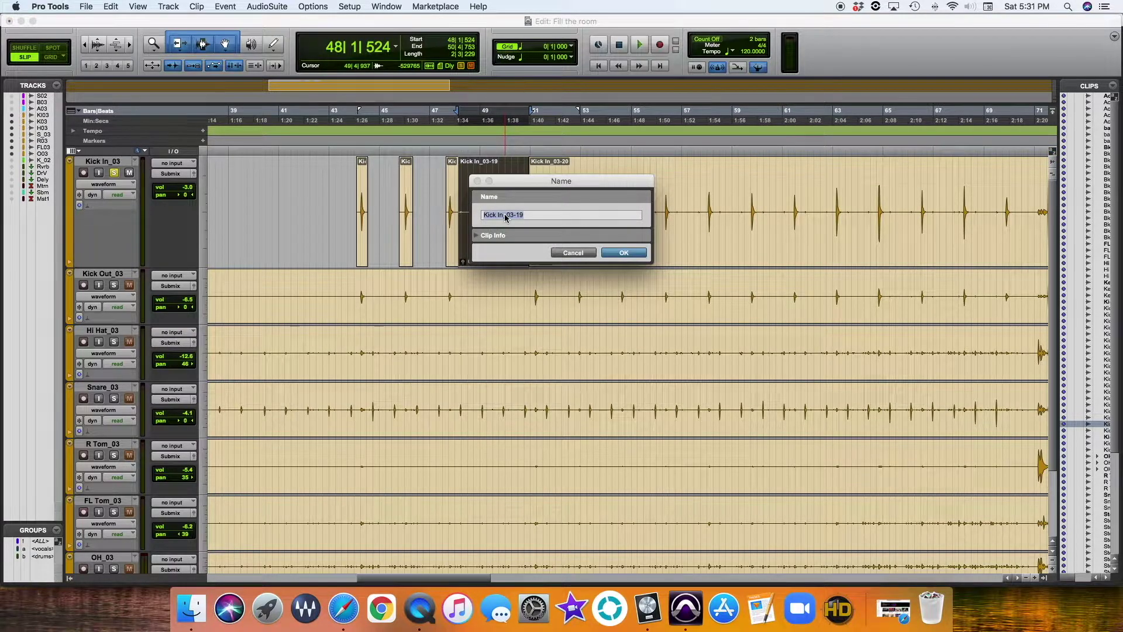
click(582, 257)
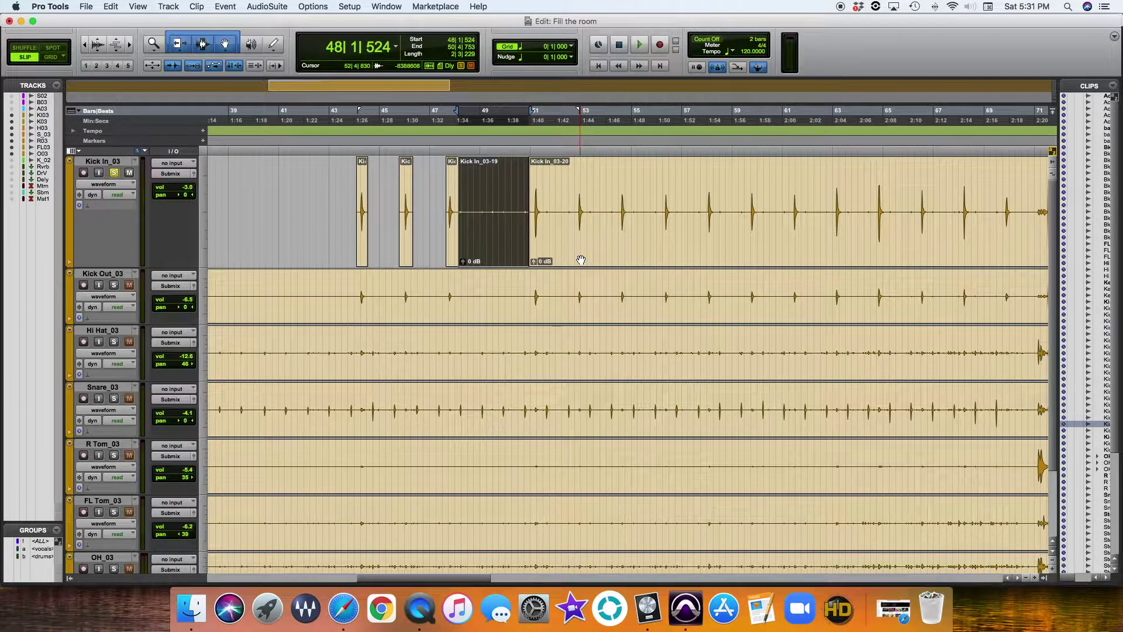
key(Delete)
- Cut out the bleed between 51|3|281 and 52|4|117
click(547, 259)
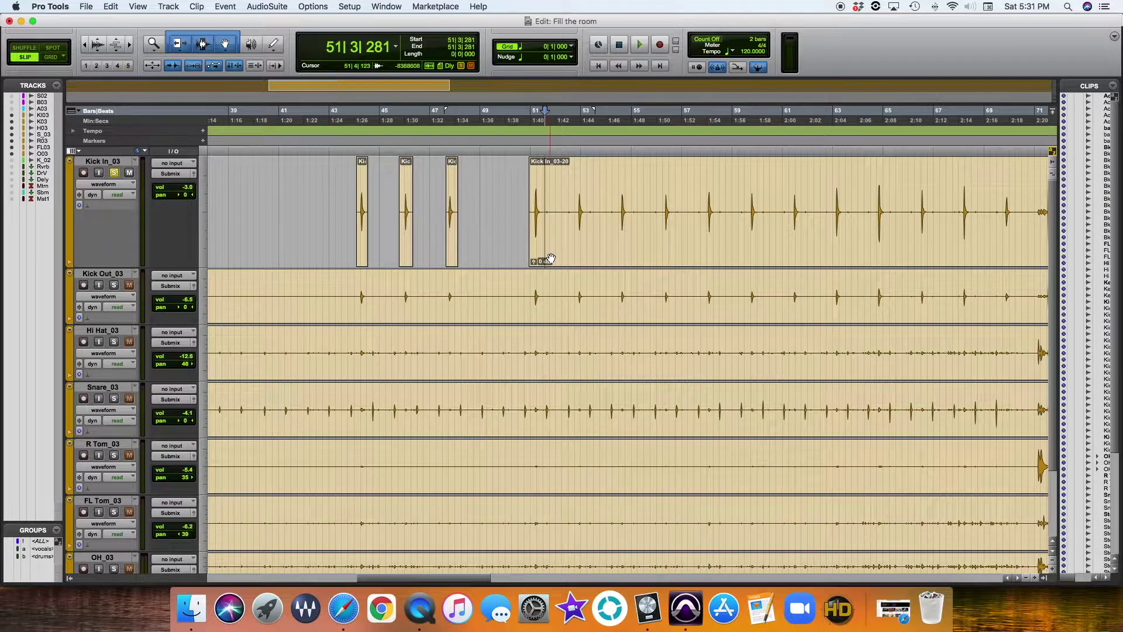
key(super+e)
click(576, 212)
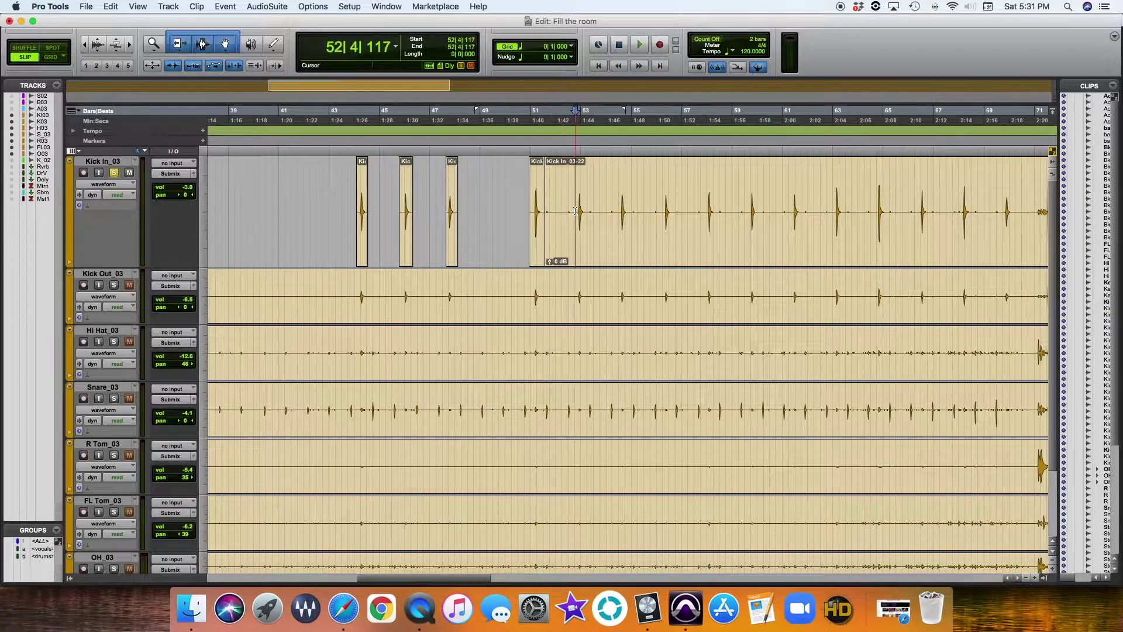
key(super+e)
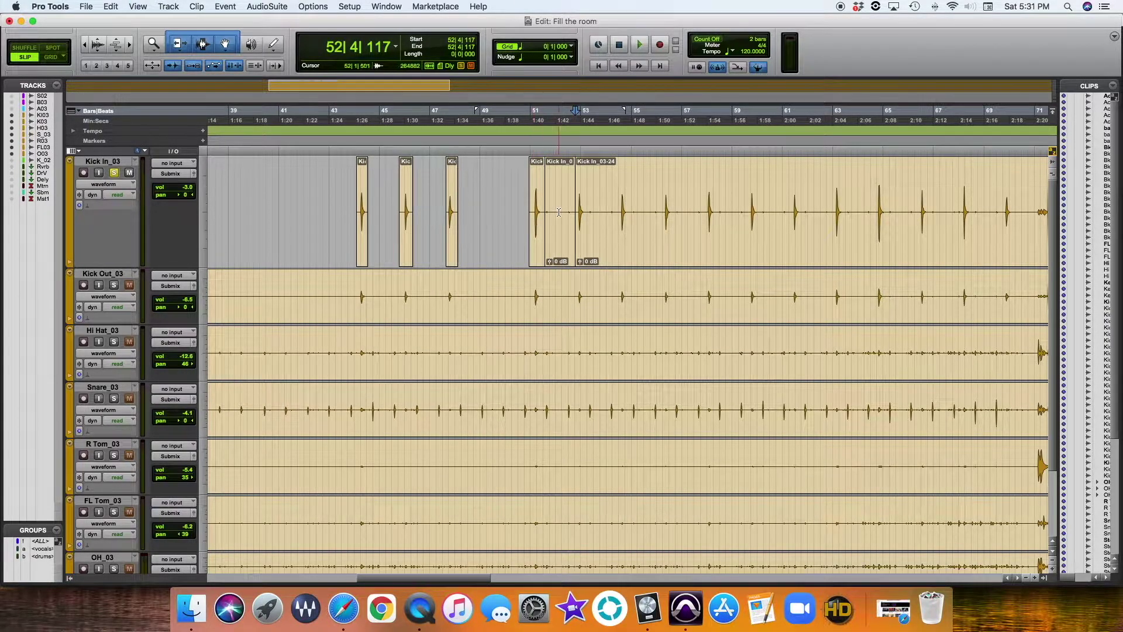
double_click(557, 213)
key(Delete)
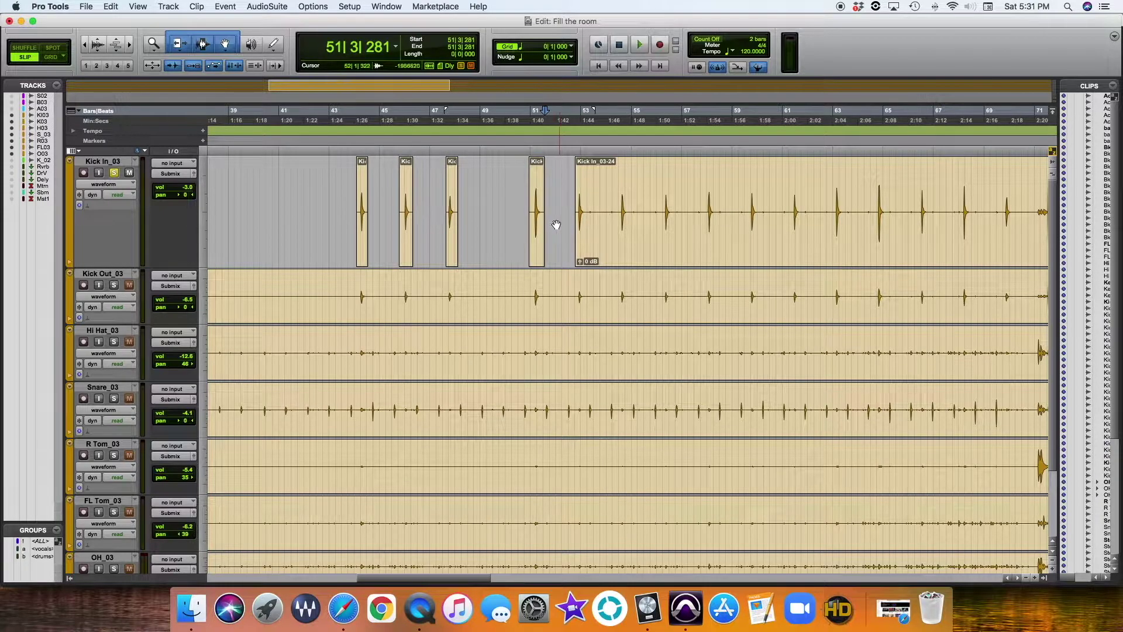
- Audition the kick edit from just before bar 37
scroll(687, 213, right, 15)
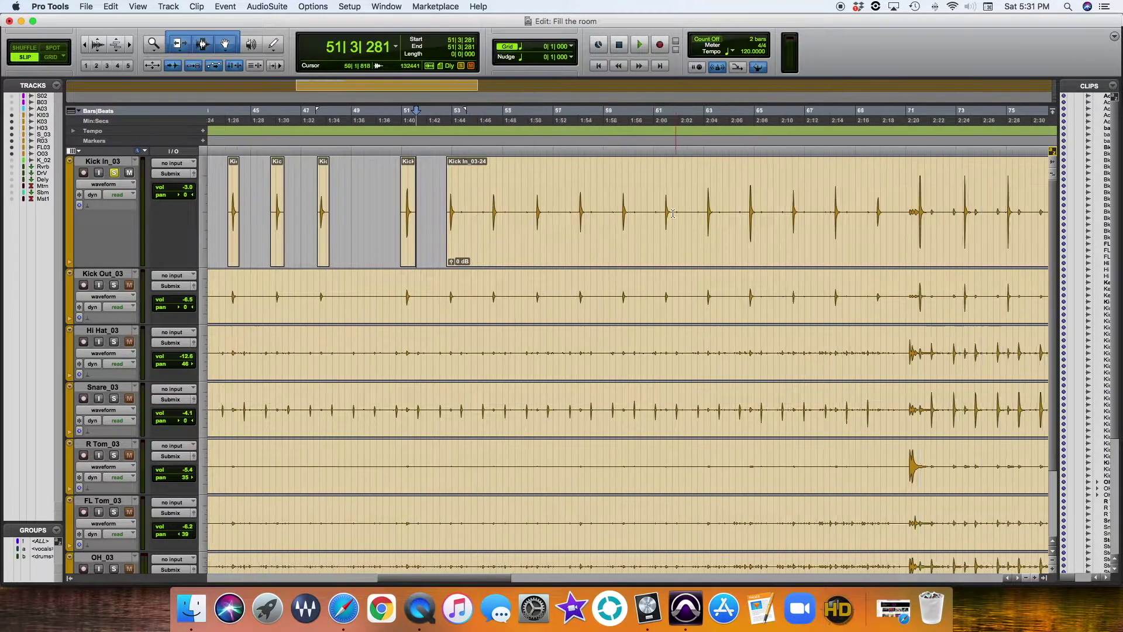
scroll(679, 217, left, 15)
scroll(679, 217, left, 15)
scroll(666, 215, right, 6)
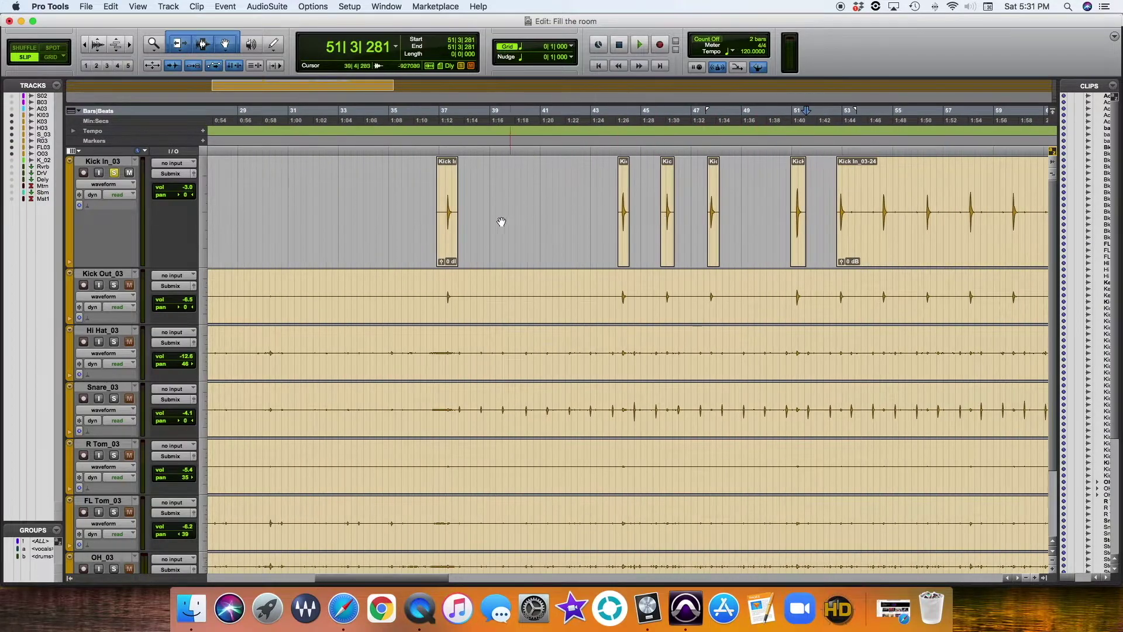
click(431, 199)
key(space)
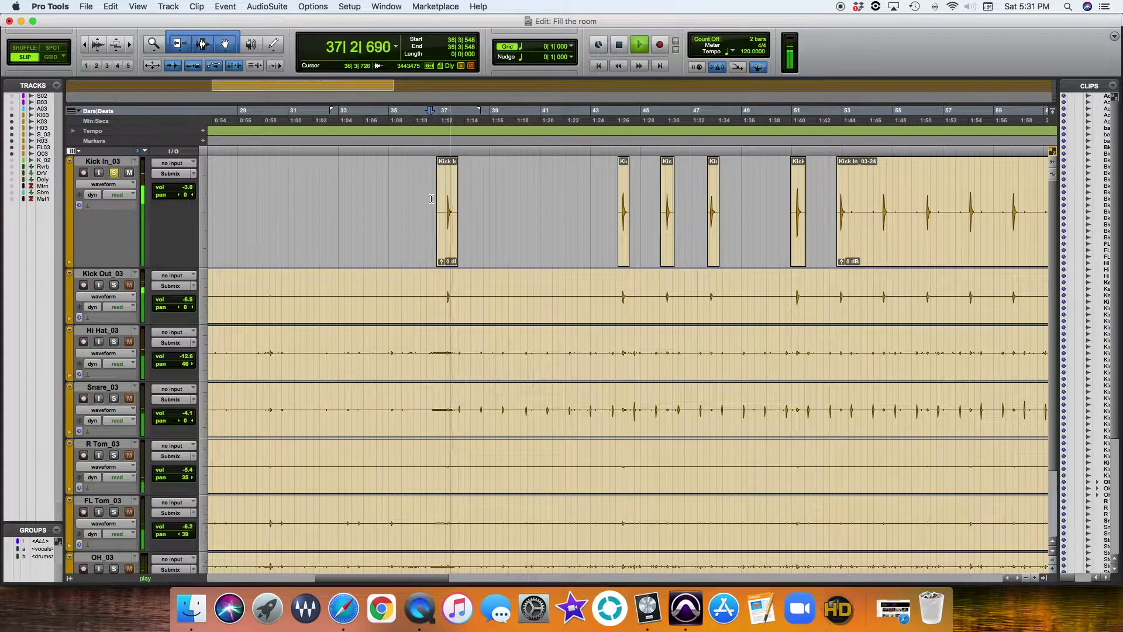
key(space)
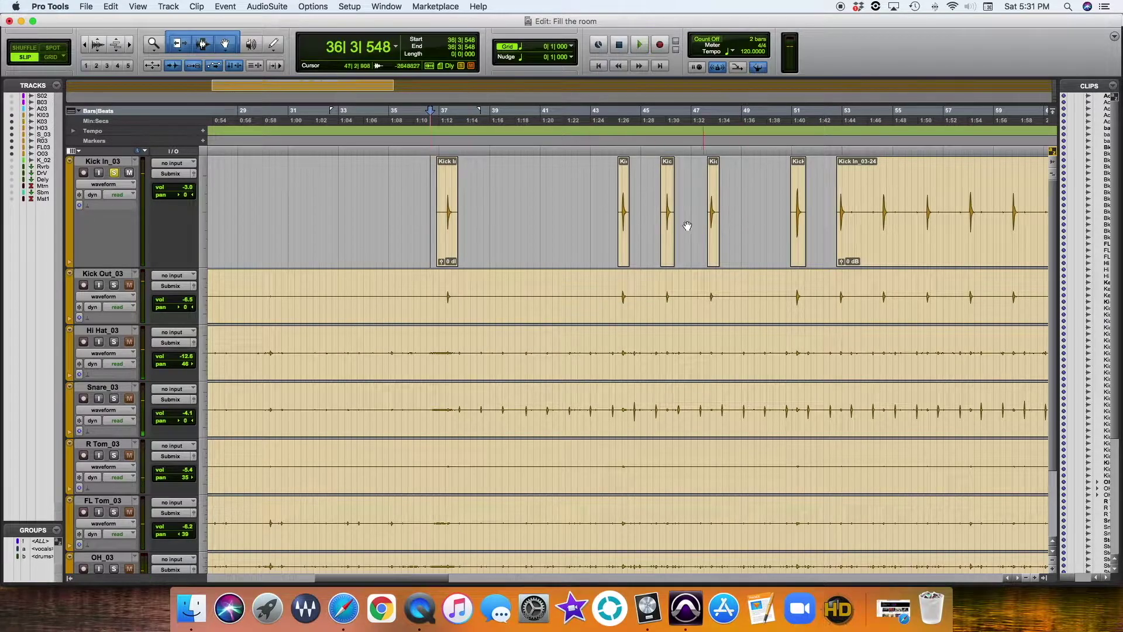
- Tighten the start of the isolated kick clip near bar 37 and play it again
double_click(440, 211)
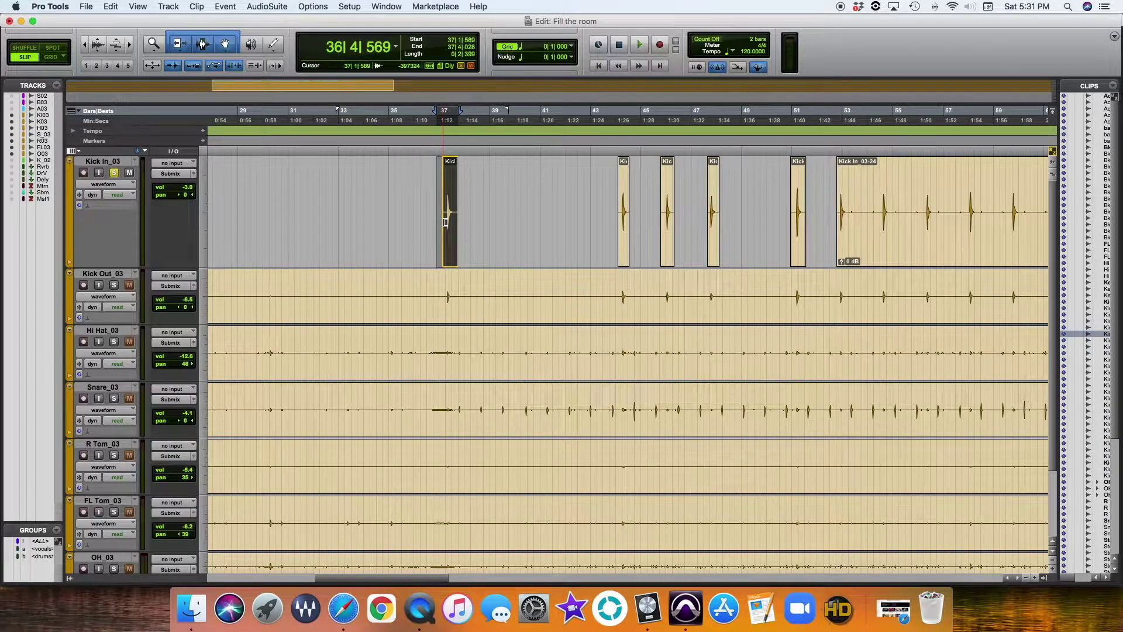
click(438, 217)
key(space)
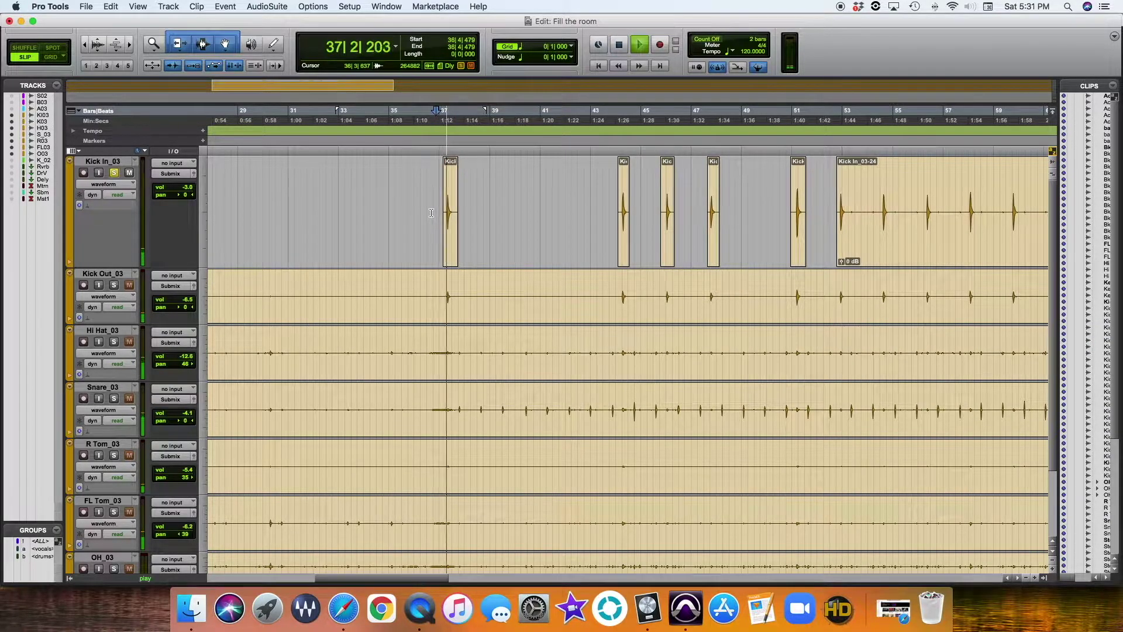
key(space)
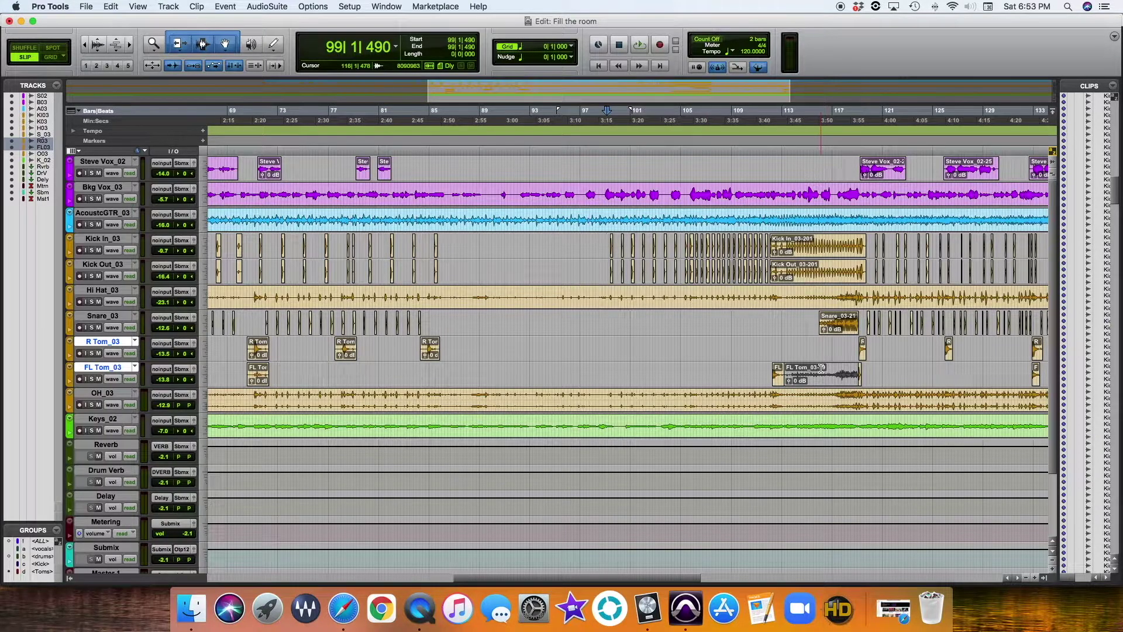
- Delete FL Tom_03-19, review the drum edits, and return to the Mix window showing all channels
double_click(798, 374)
key(Delete)
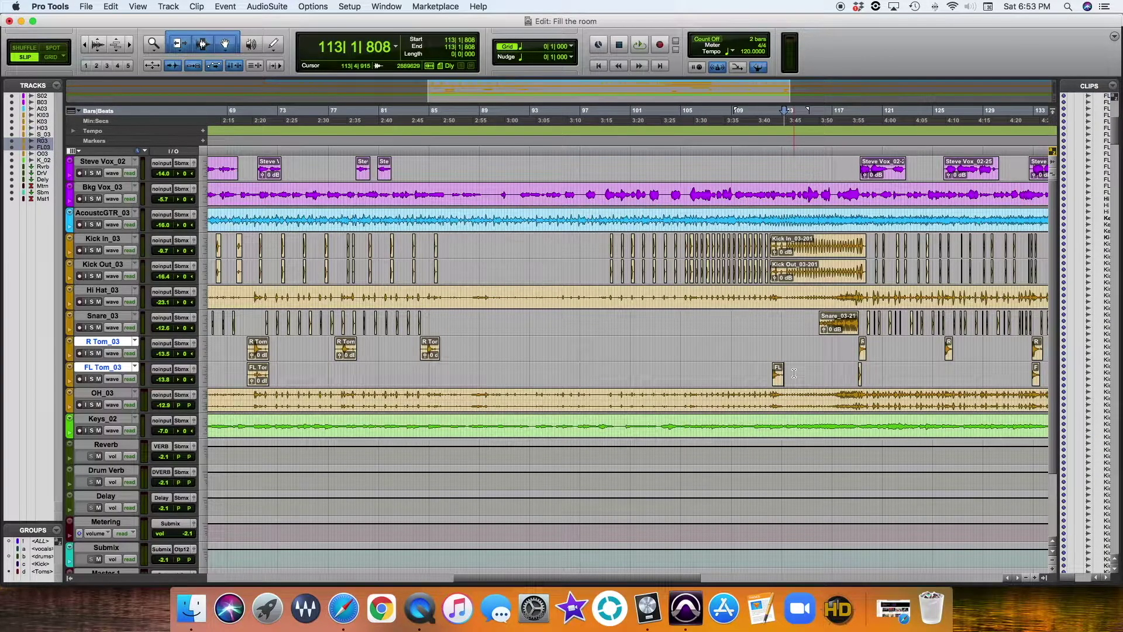
scroll(794, 373, right, 8)
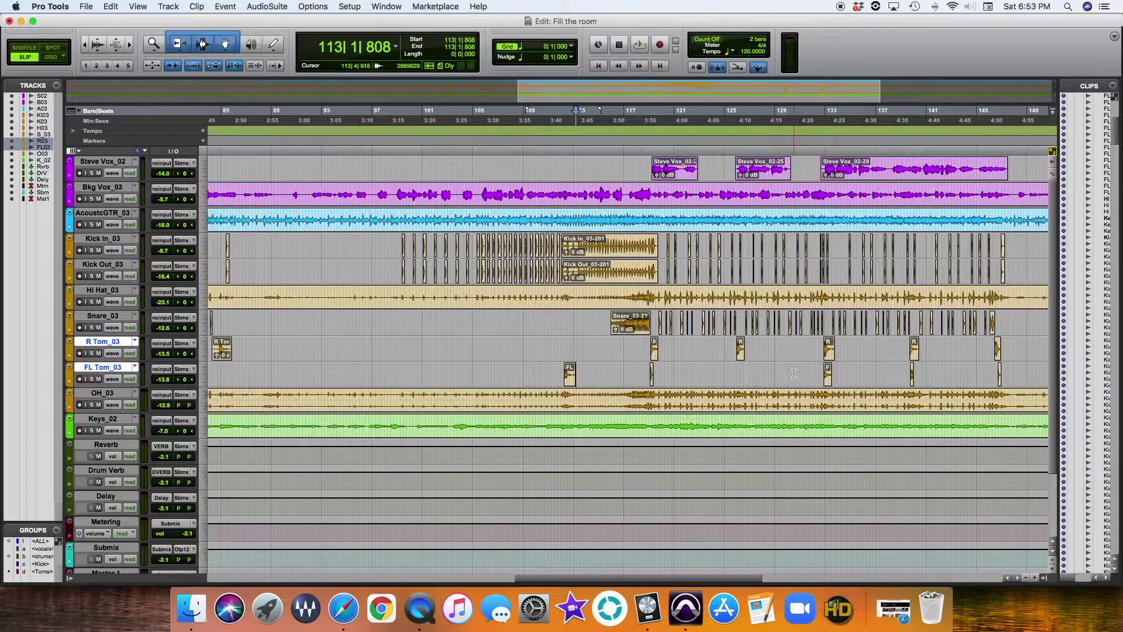
scroll(767, 373, right, 4)
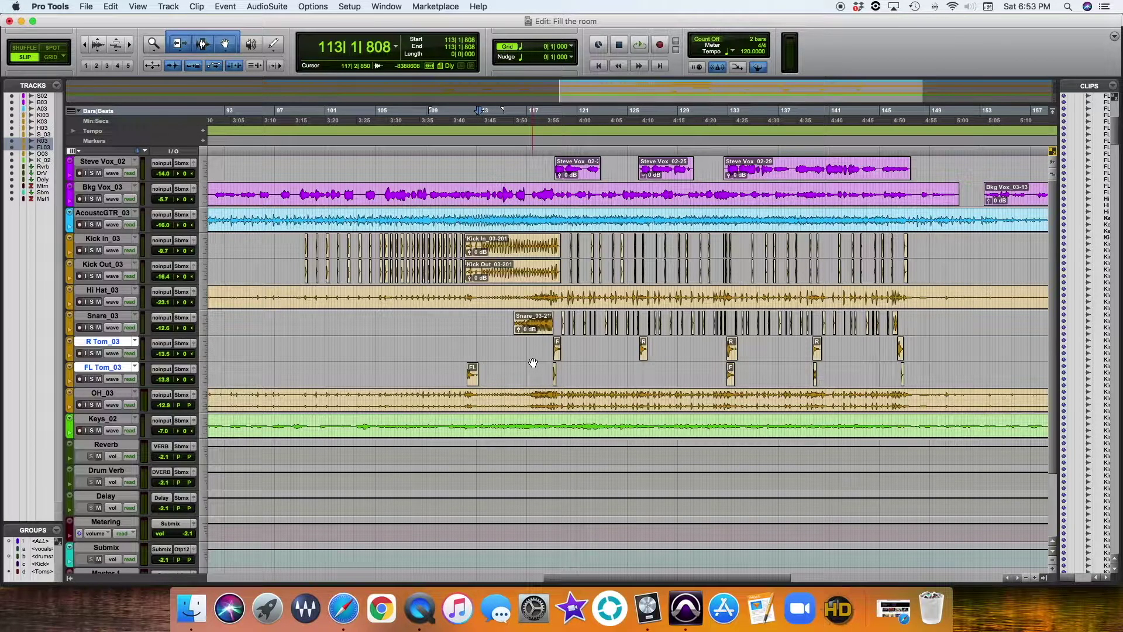
scroll(533, 363, left, 10)
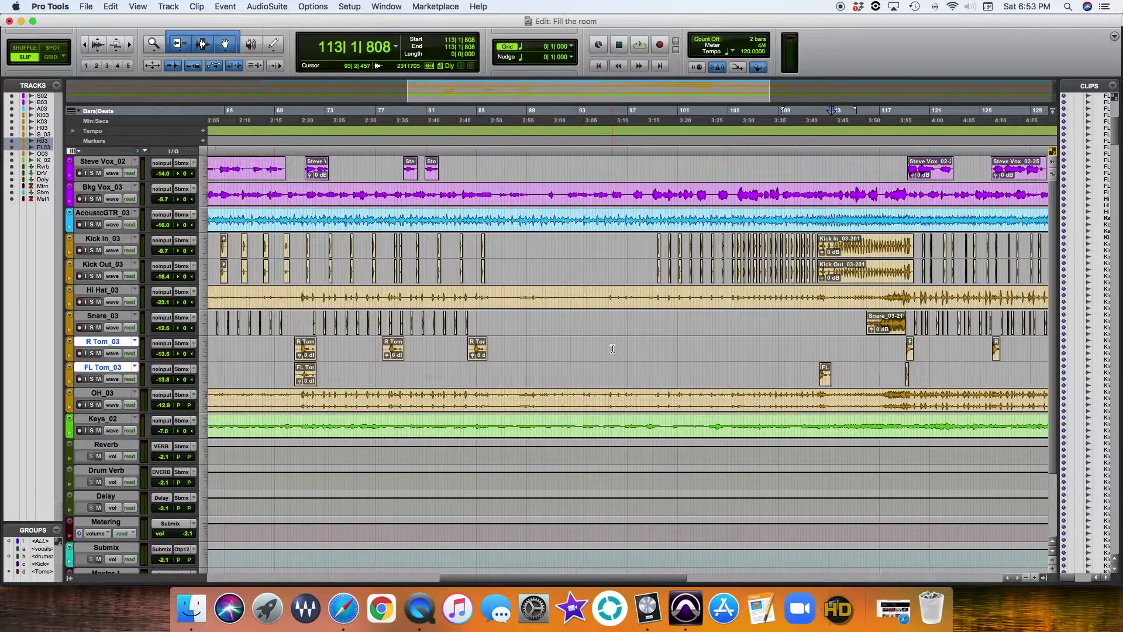
scroll(612, 349, right, 10)
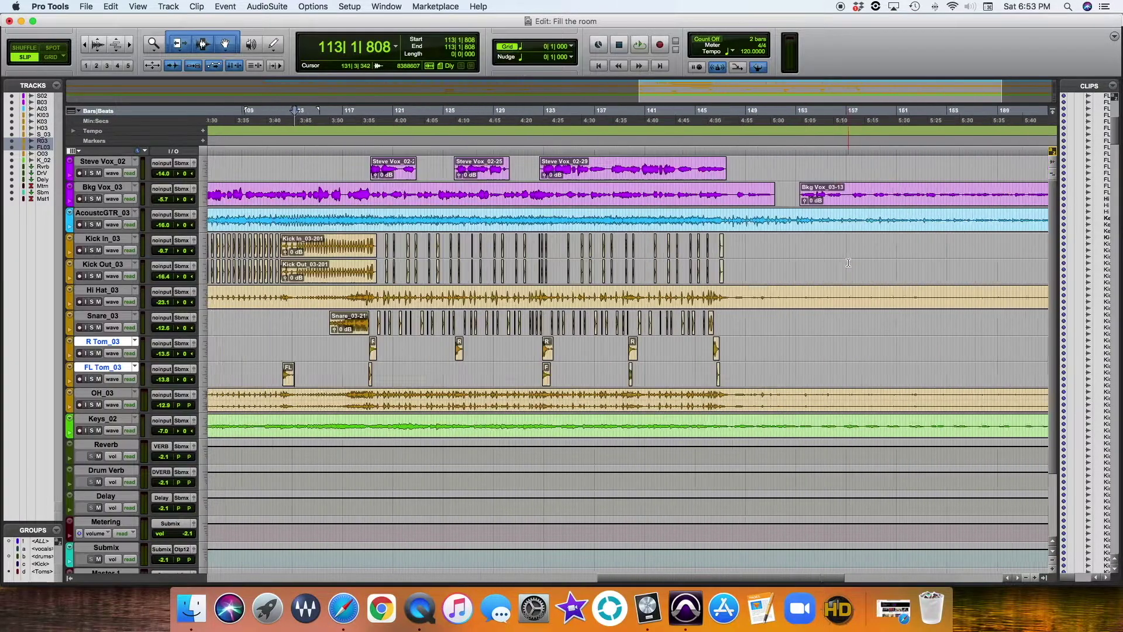
scroll(848, 263, left, 12)
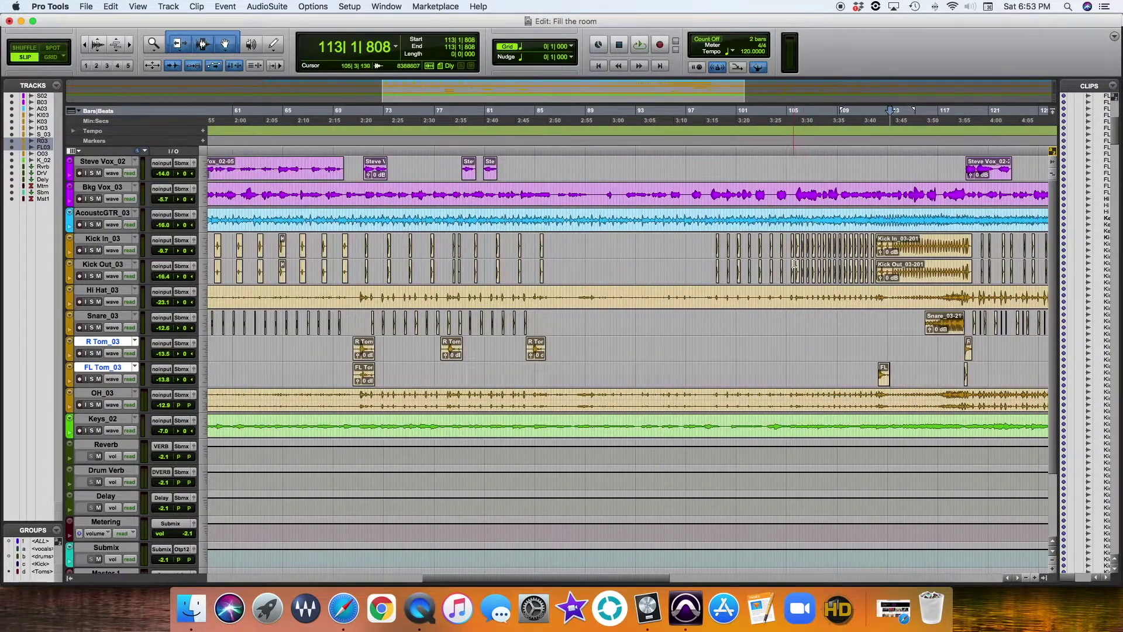
scroll(794, 263, left, 12)
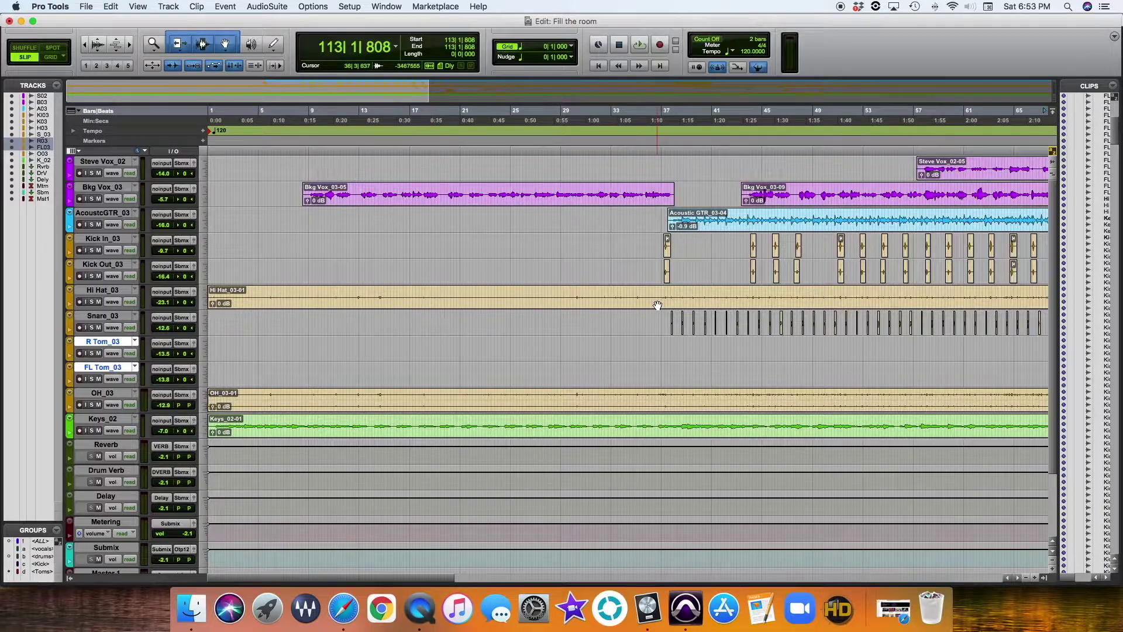
scroll(608, 288, right, 10)
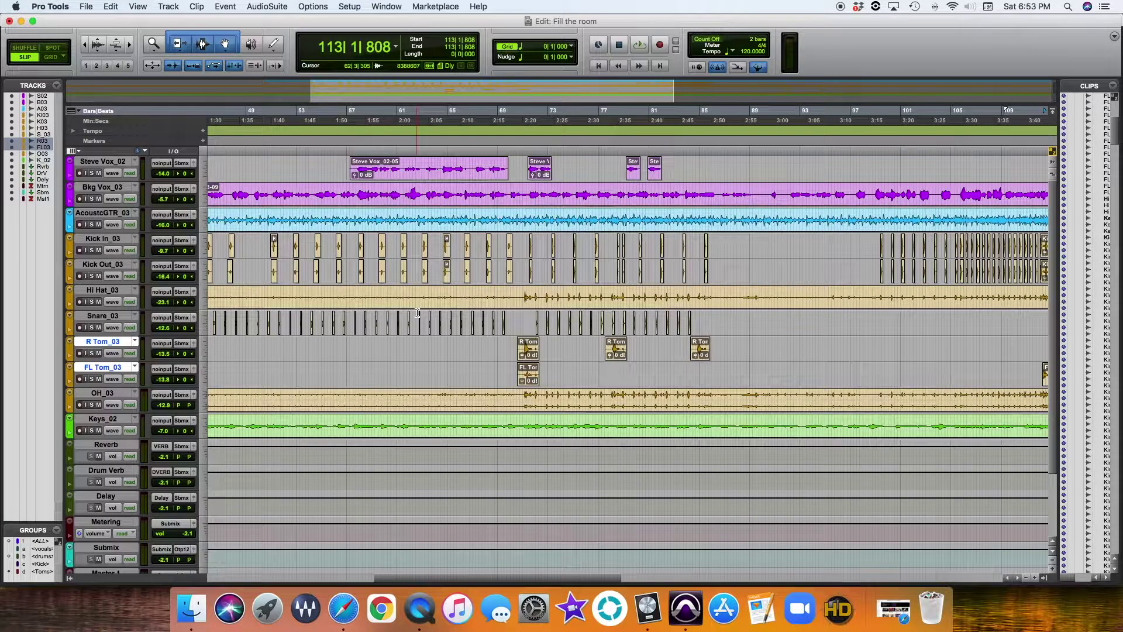
scroll(327, 313, left, 10)
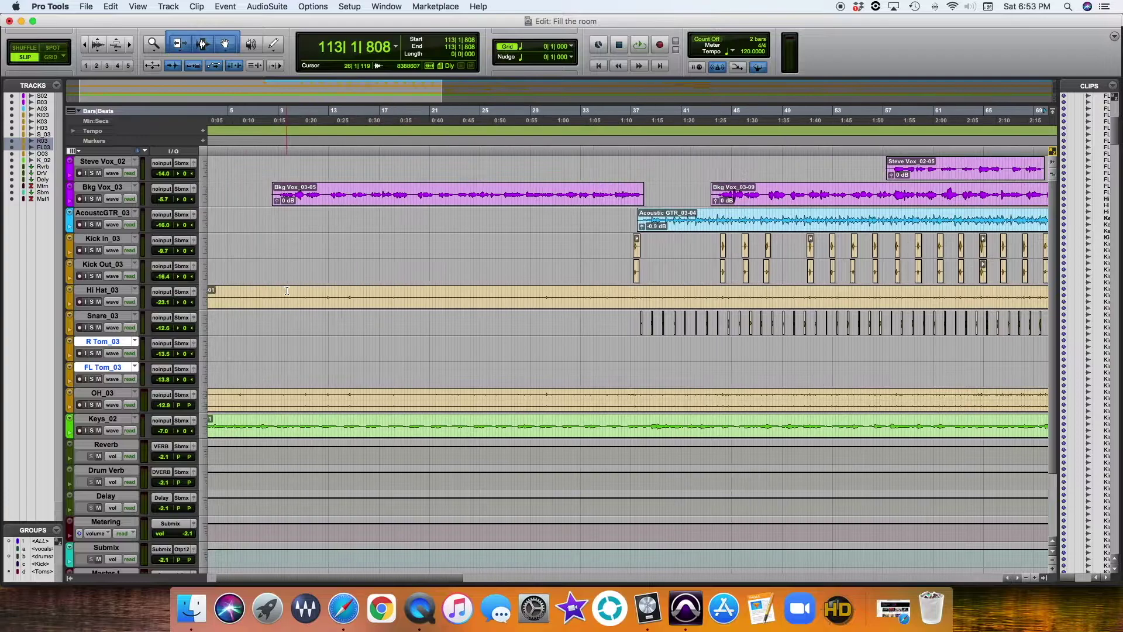
scroll(287, 291, left, 2)
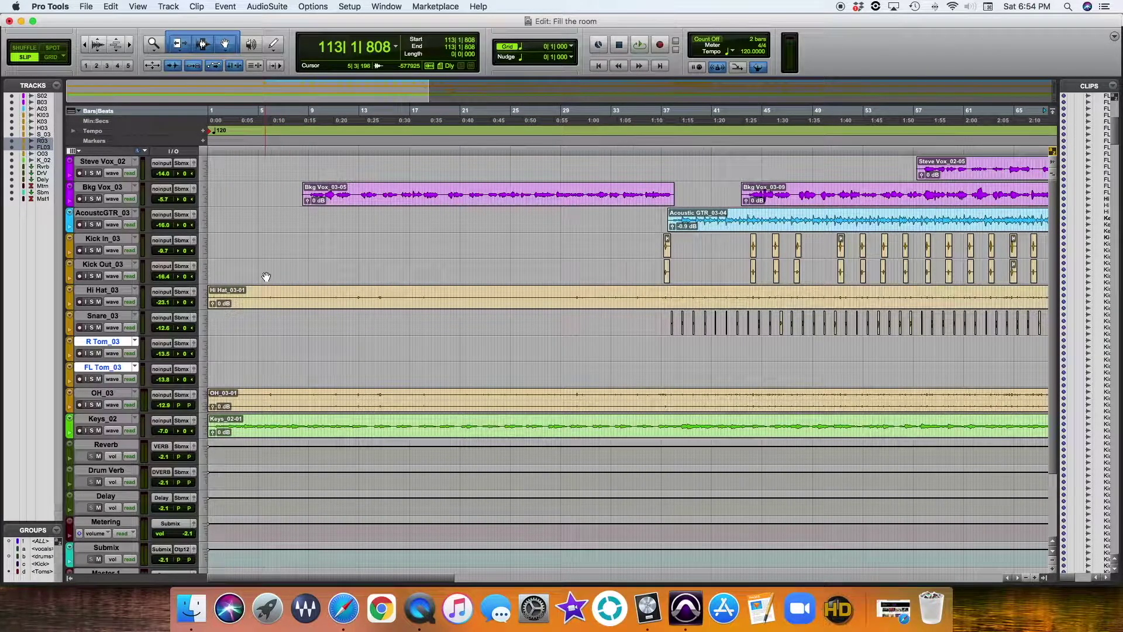
key(super+equal)
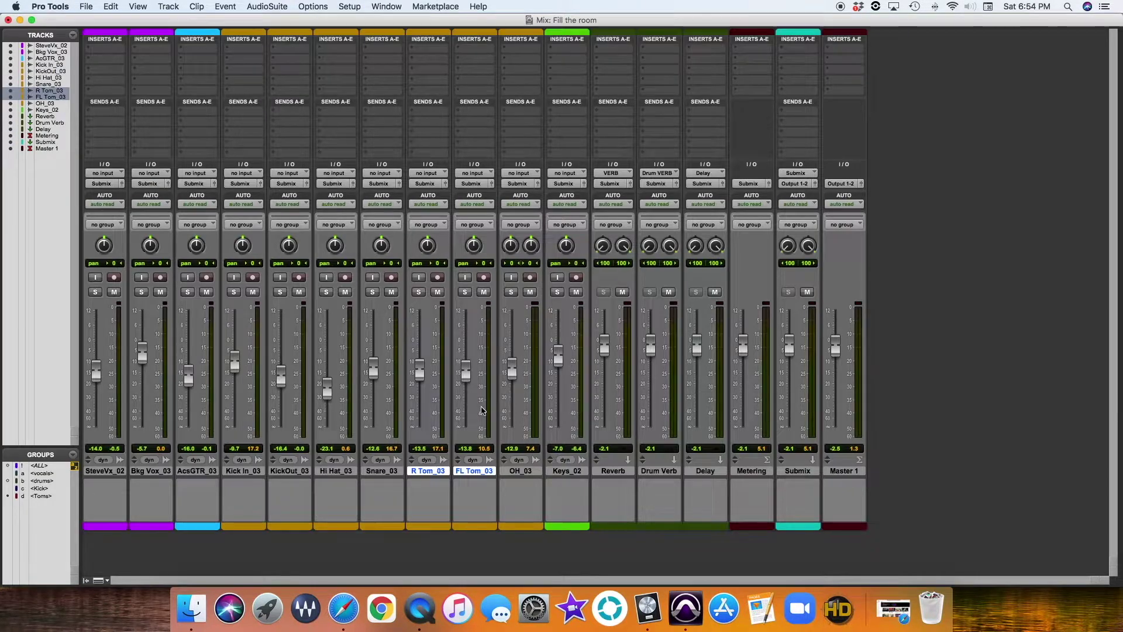
- Create a new stereo Aux Input track directly after OH_03
click(533, 471)
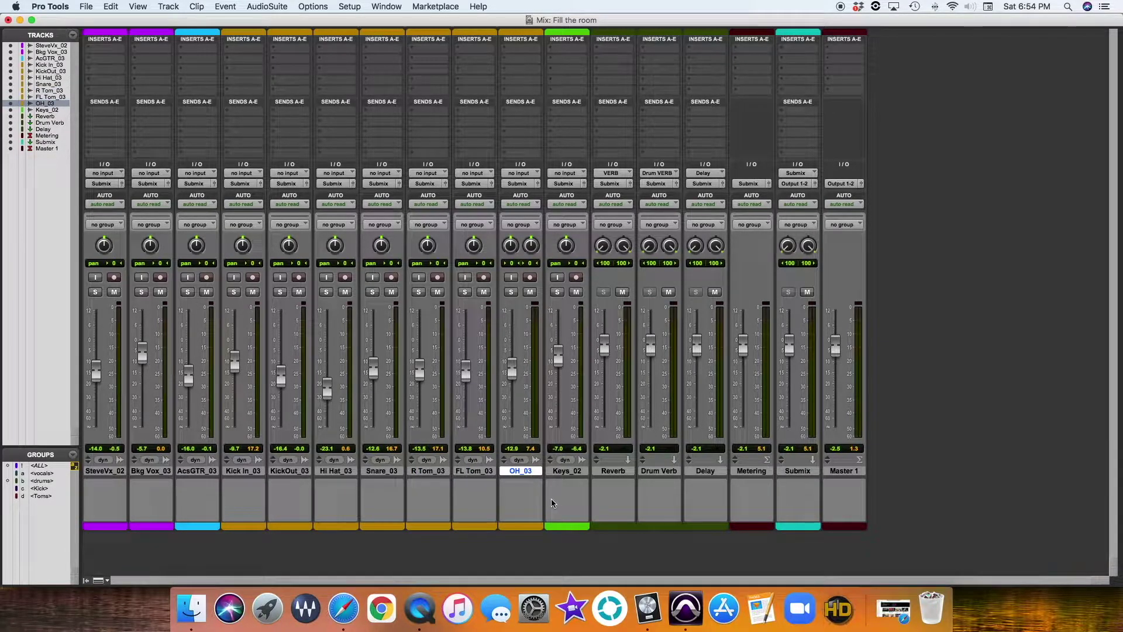
key(super+shift+n)
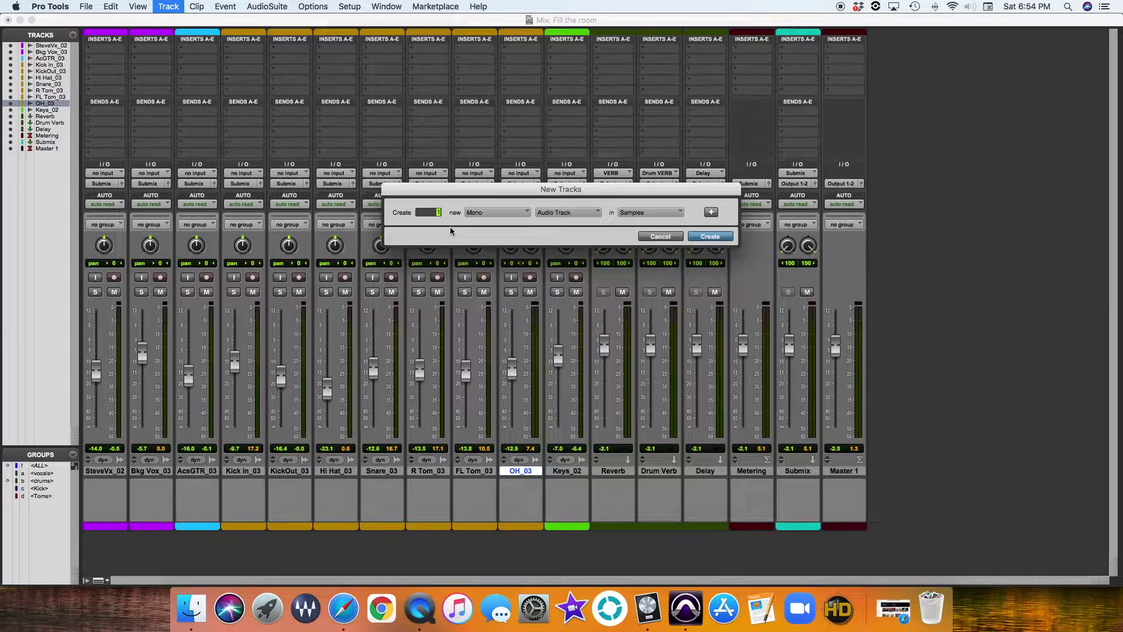
key(super+Down)
key(super+Right)
click(709, 237)
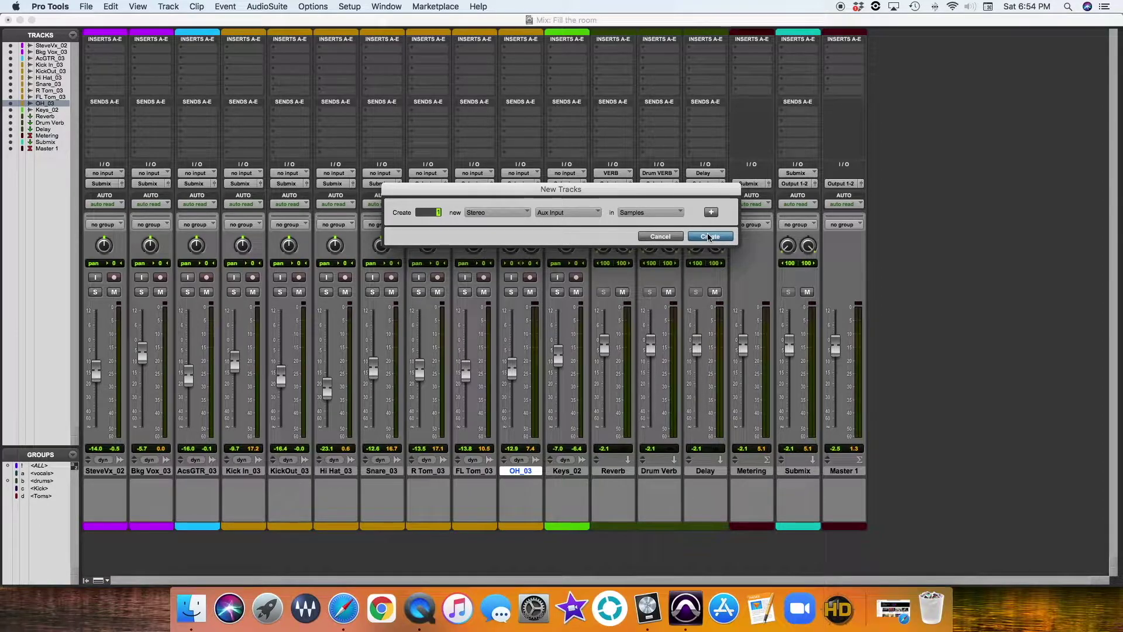
- Rename the new aux track to 'Drum Bus', fixing the mistyped 'Drum Buss'
double_click(568, 473)
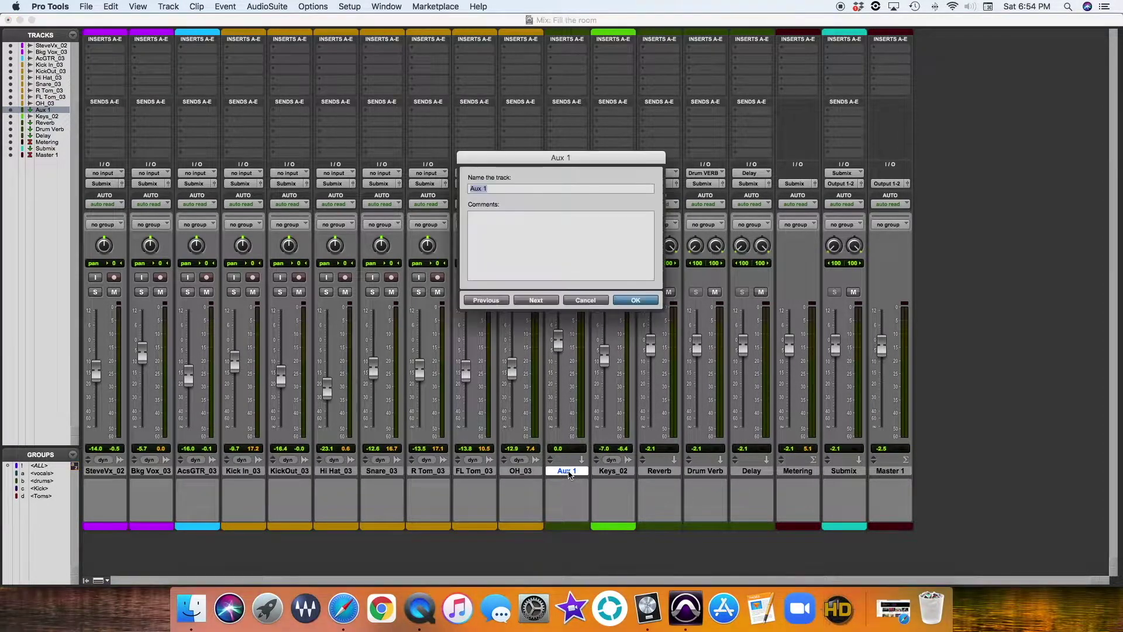
text(Drum Buss)
key(Return)
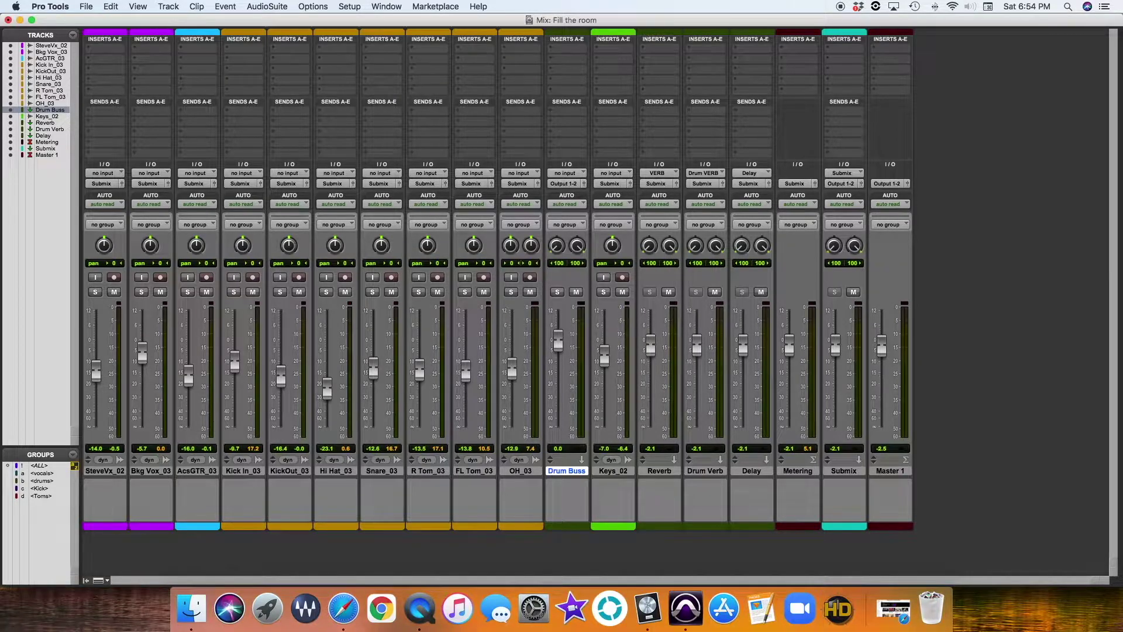
double_click(582, 473)
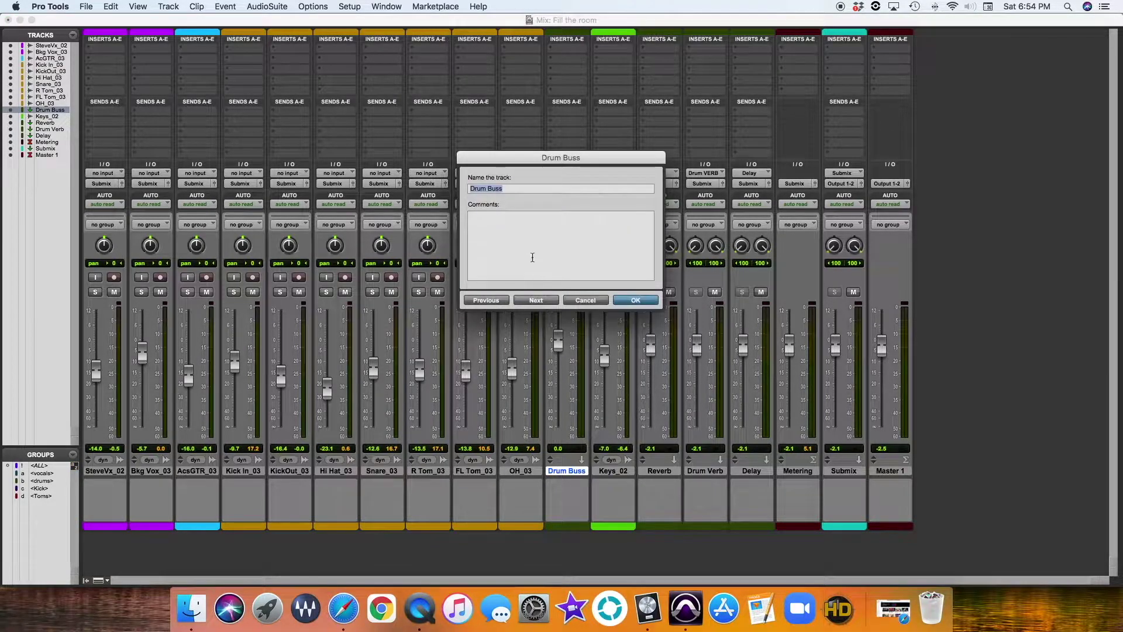
click(509, 190)
key(BackSpace)
key(Return)
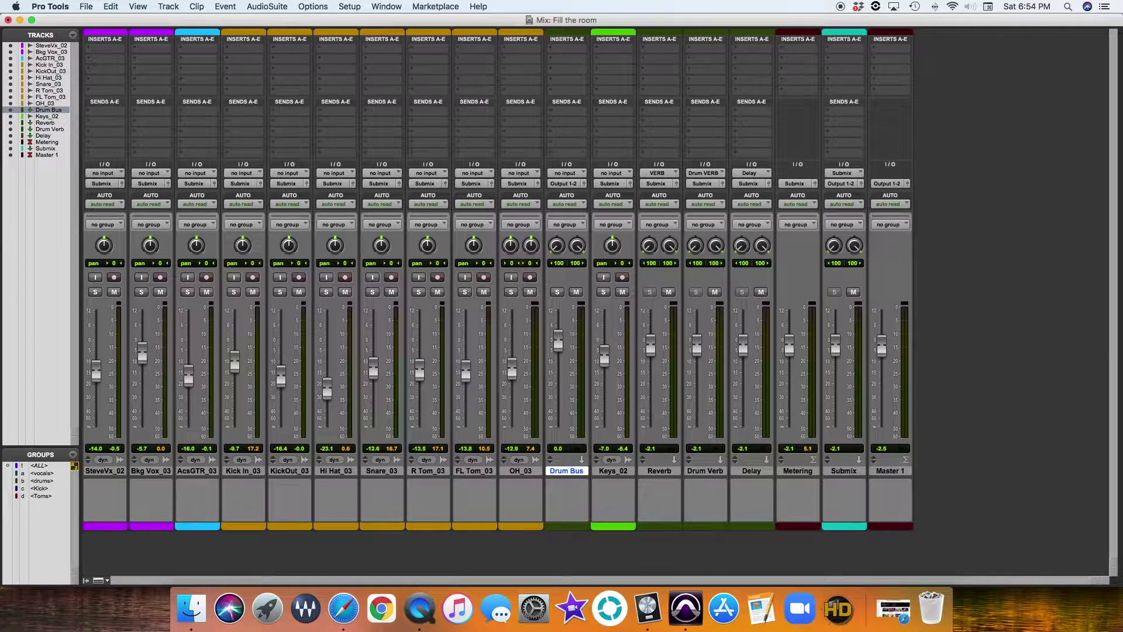
click(582, 174)
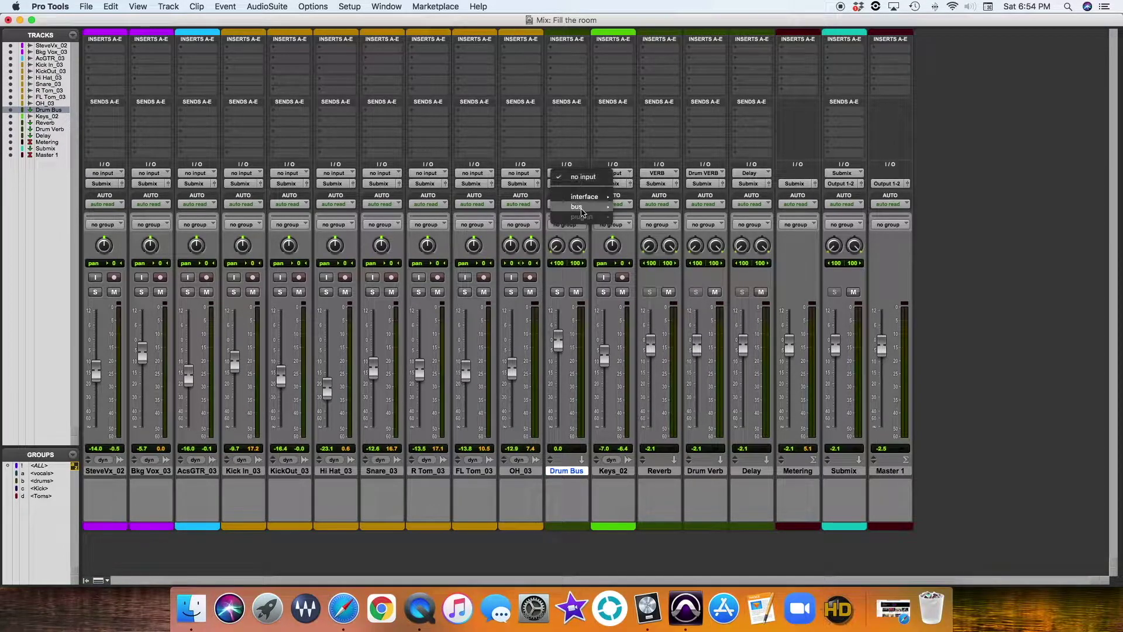
- Set the Drum Bus track's input to Bus 7-8 and rename that bus 'Drum Bus'
mouse_move(584, 206)
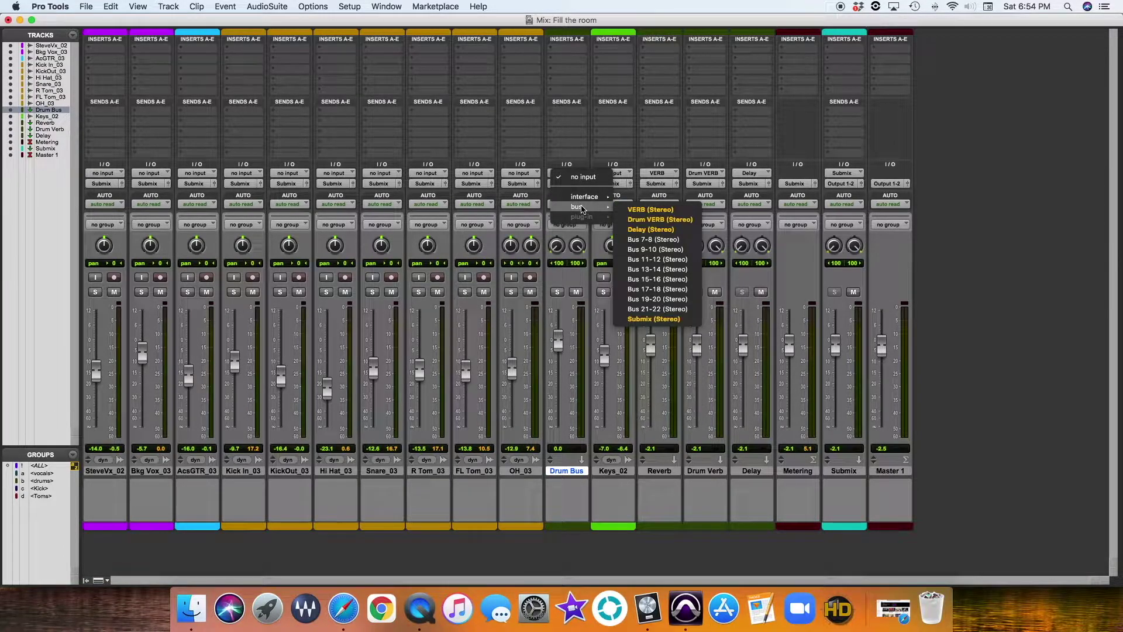
click(645, 240)
right_click(566, 173)
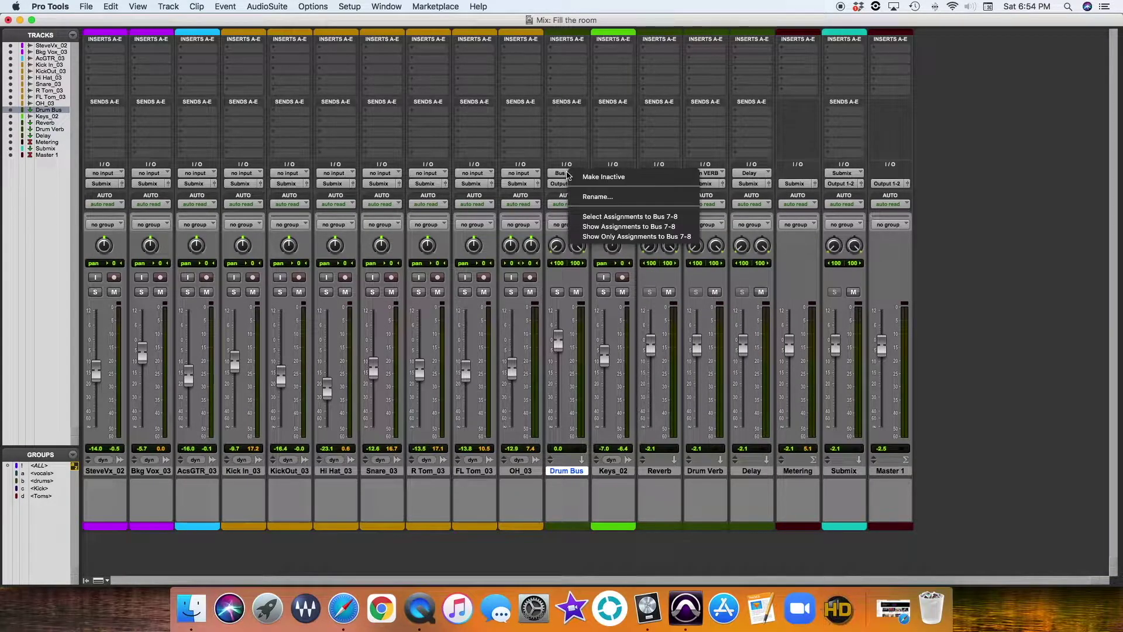
click(590, 199)
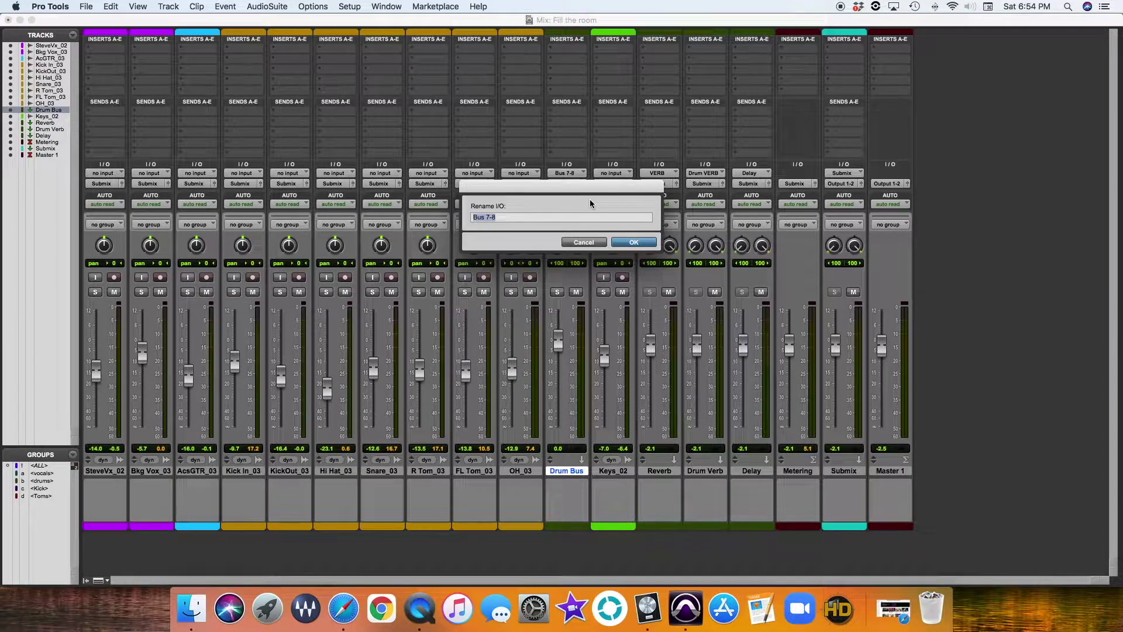
text(Drum Bus)
key(Return)
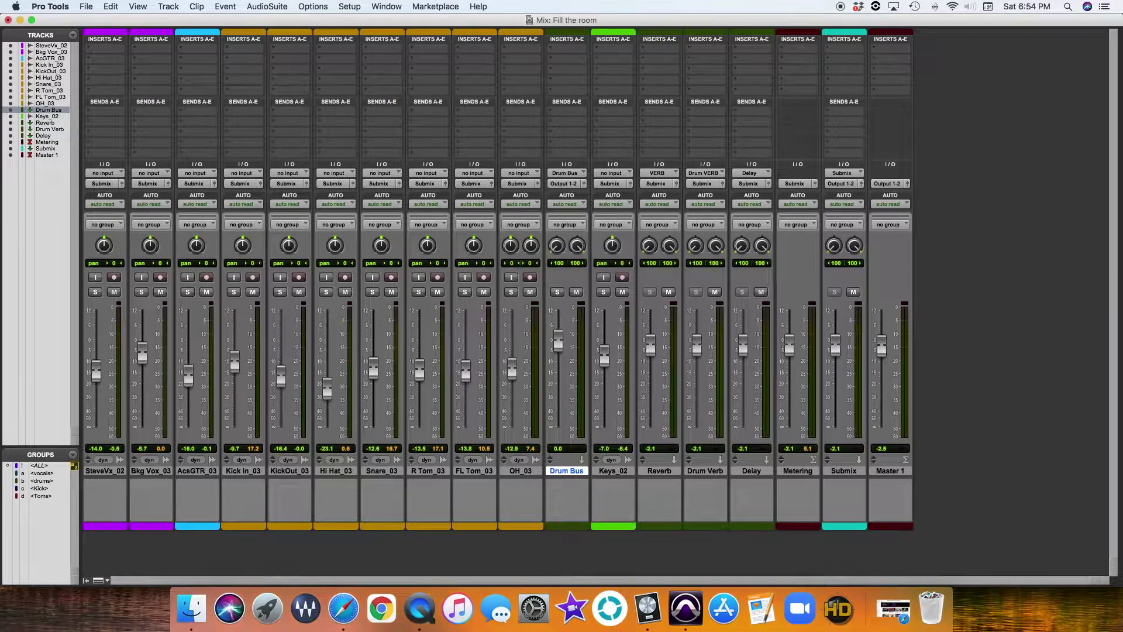
- Route the Drum Bus track's output to Submix
click(570, 186)
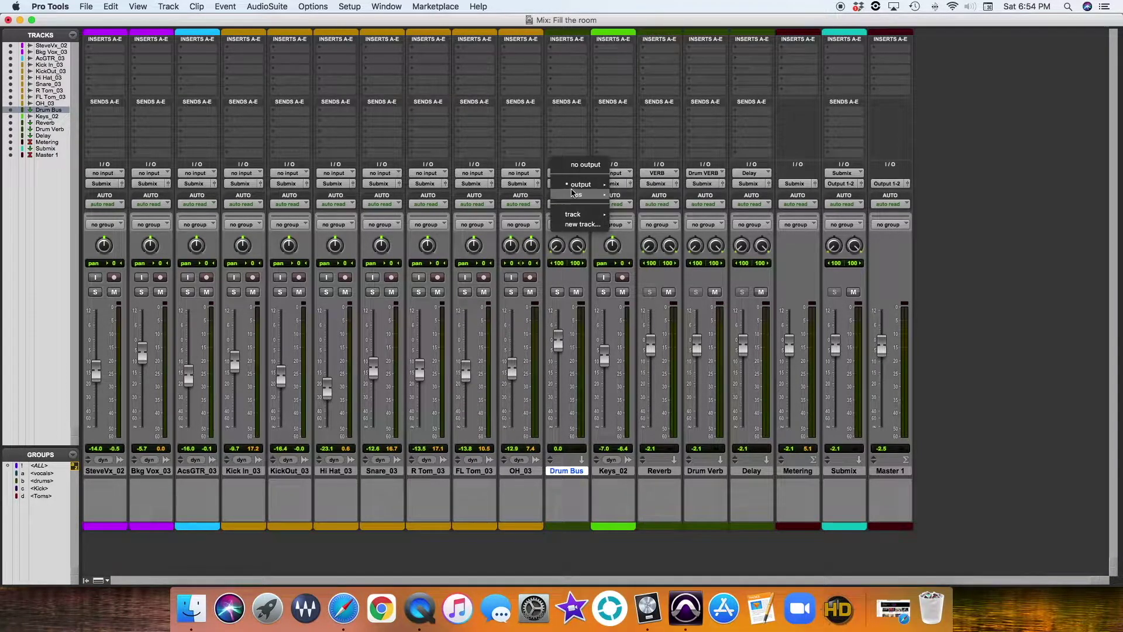
mouse_move(576, 195)
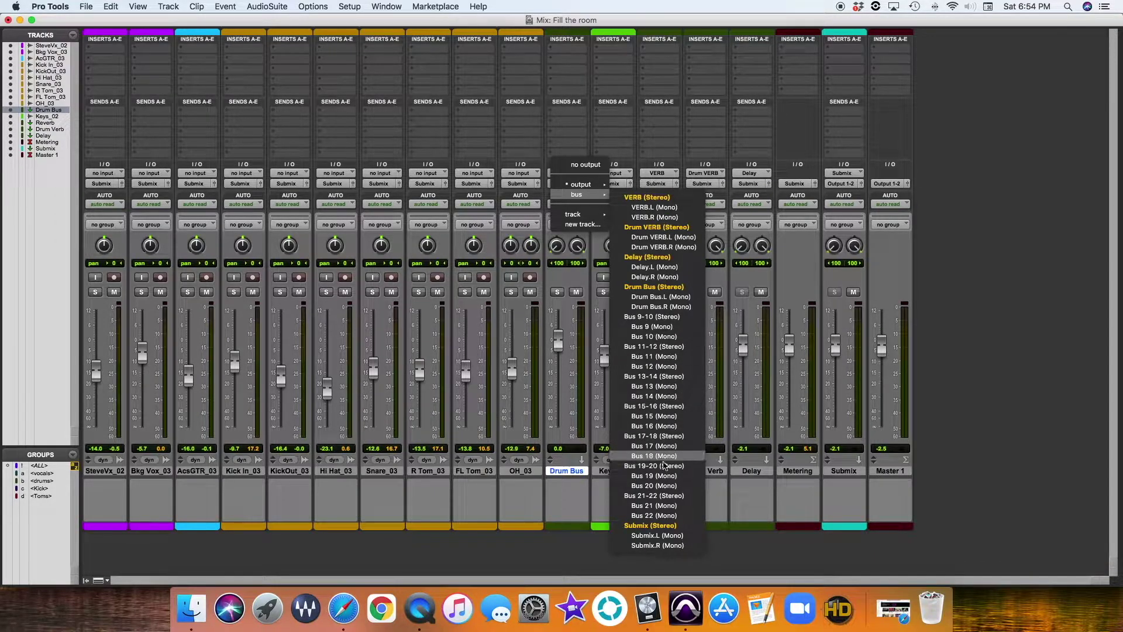
click(659, 526)
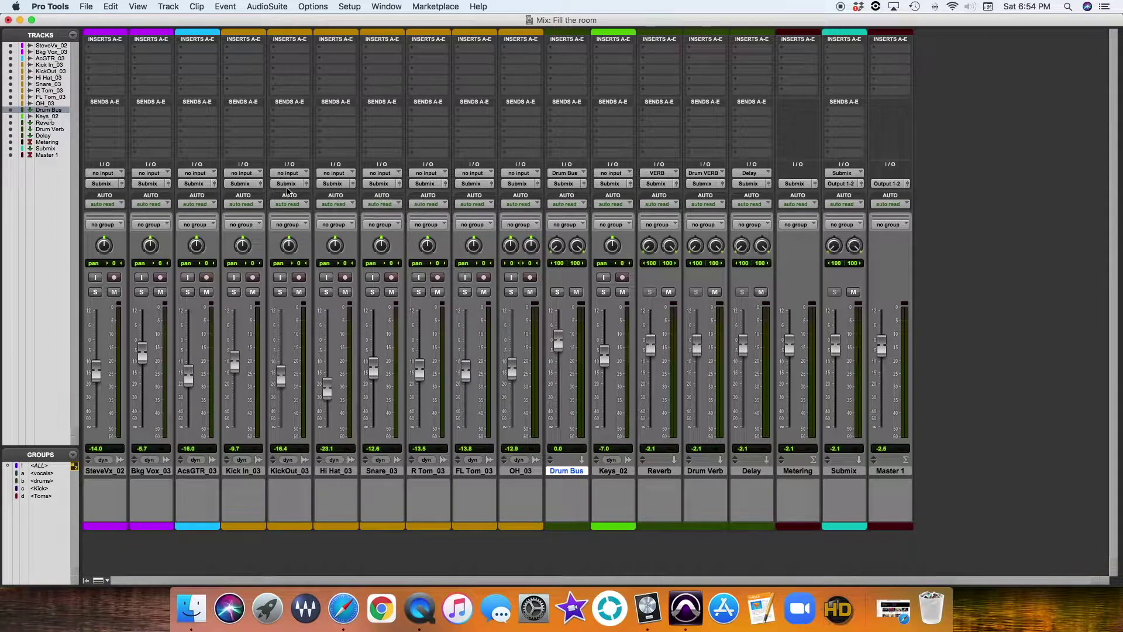
click(238, 472)
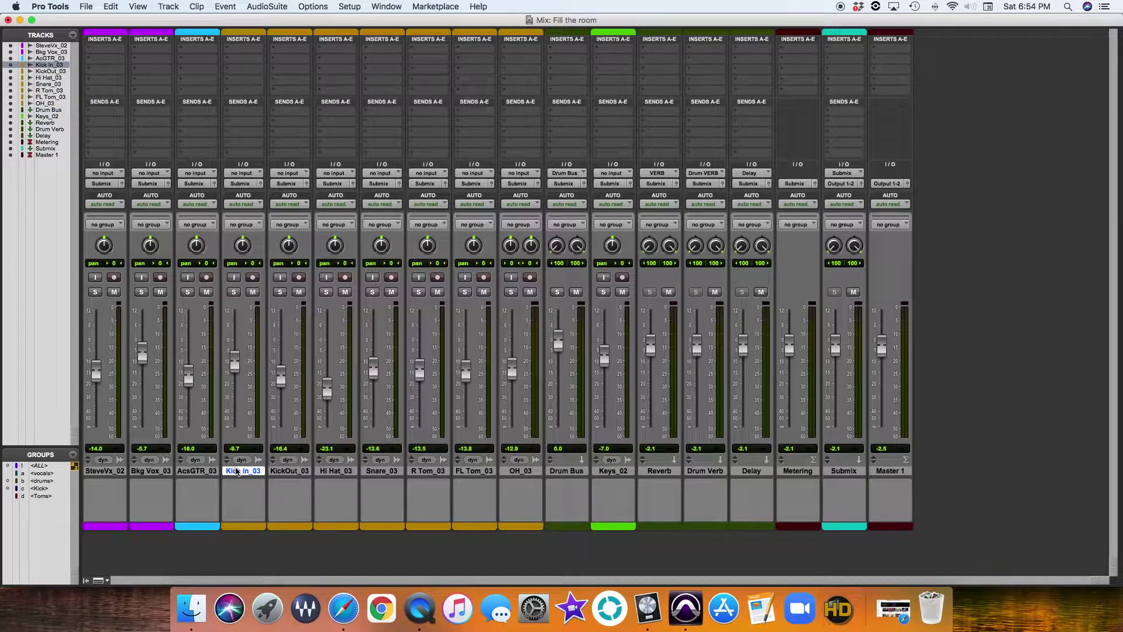
- Select the seven drum tracks, Kick In_03 to OH_03, and set their outputs to Drum Bus
shift+click(512, 472)
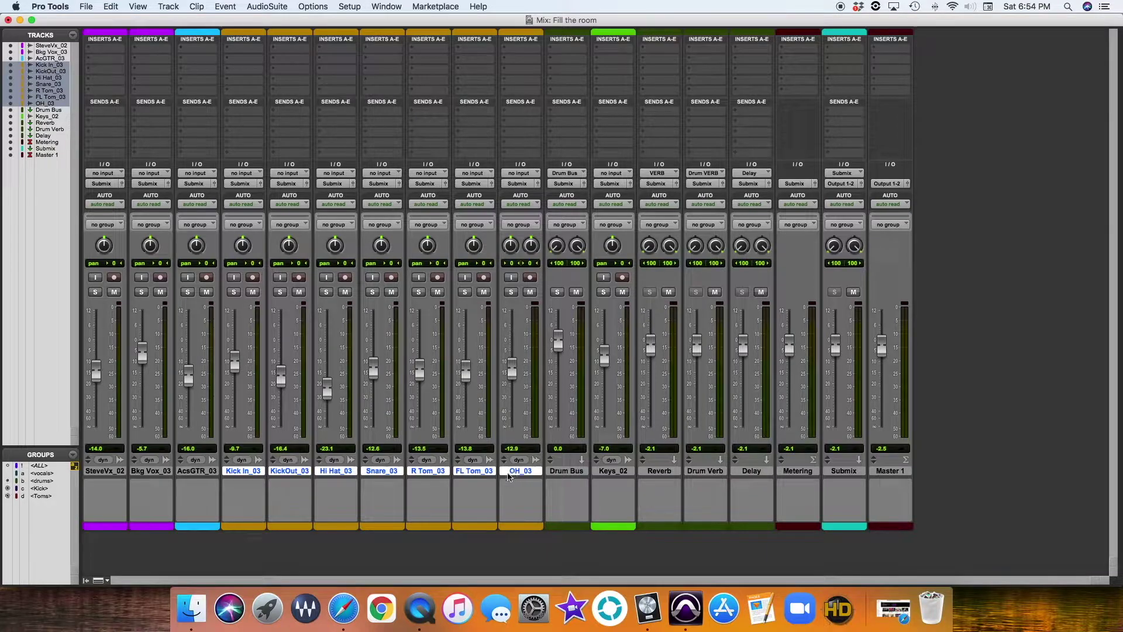
click(247, 185)
mouse_move(255, 198)
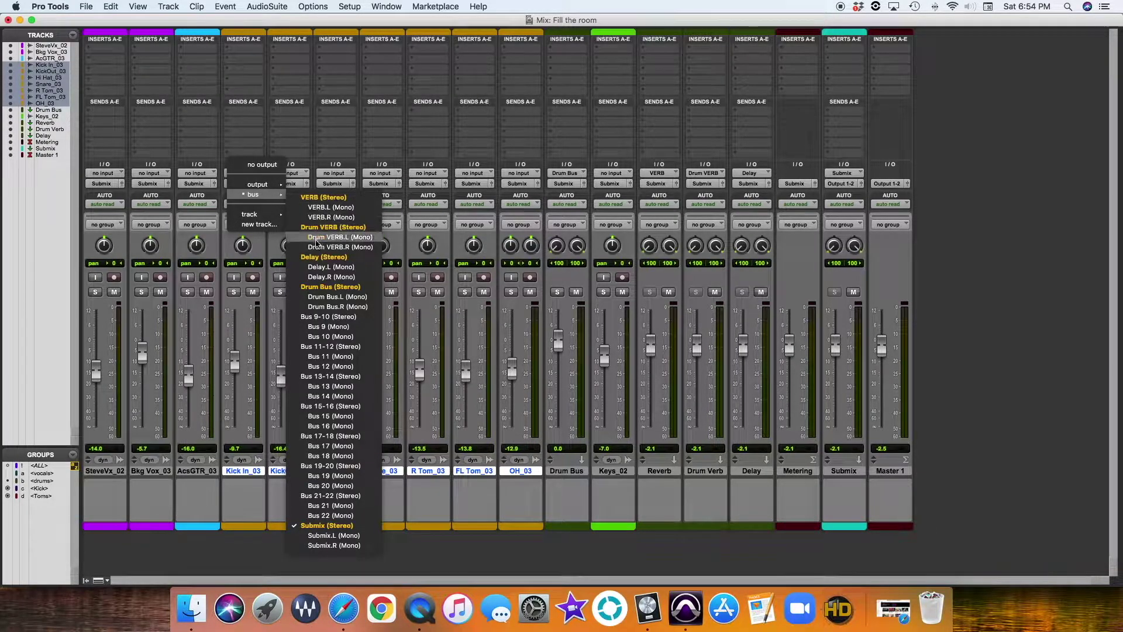
alt+shift+click(326, 287)
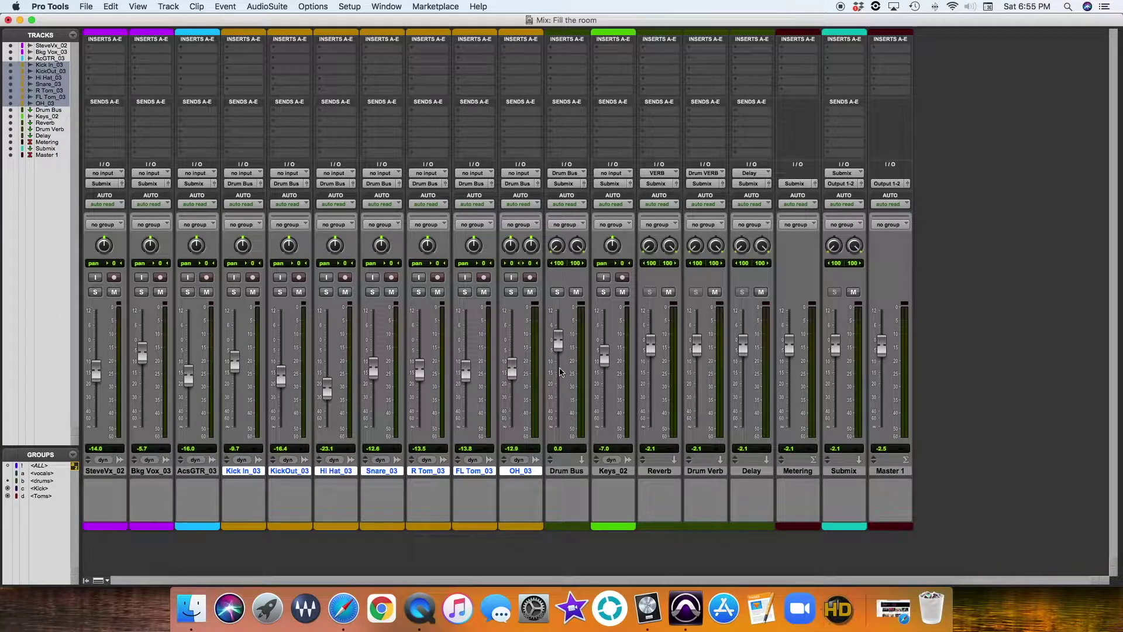
- Pull the Drum Bus fader down to about -2.5 dB and make it solo-safe
drag(557, 344, 558, 349)
drag(557, 349, 557, 351)
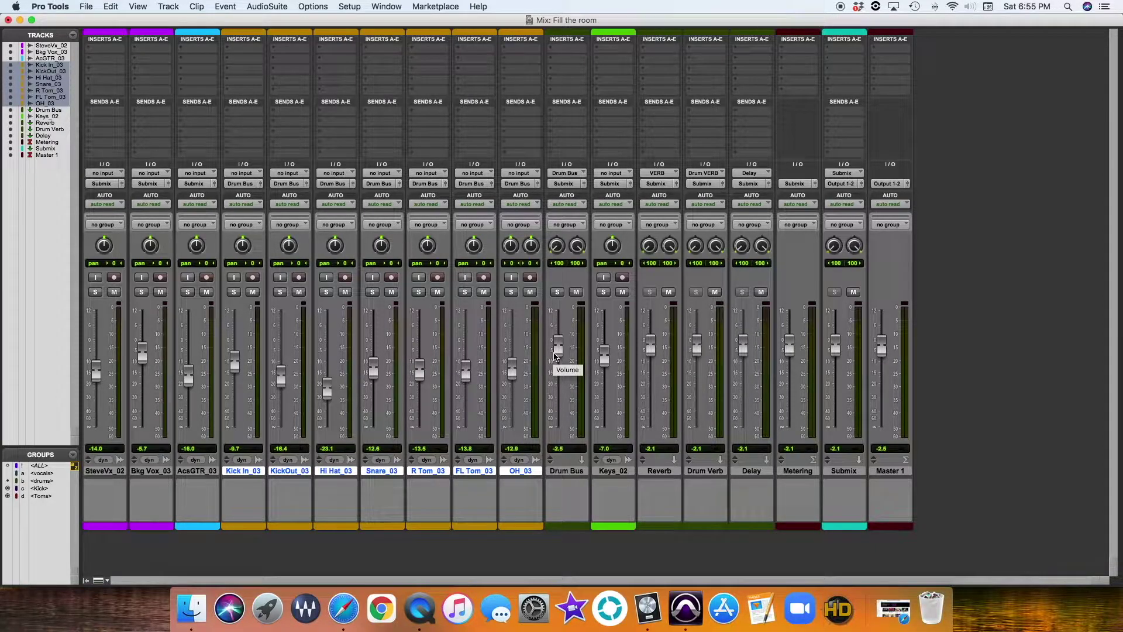
drag(560, 353, 559, 358)
super+click(557, 292)
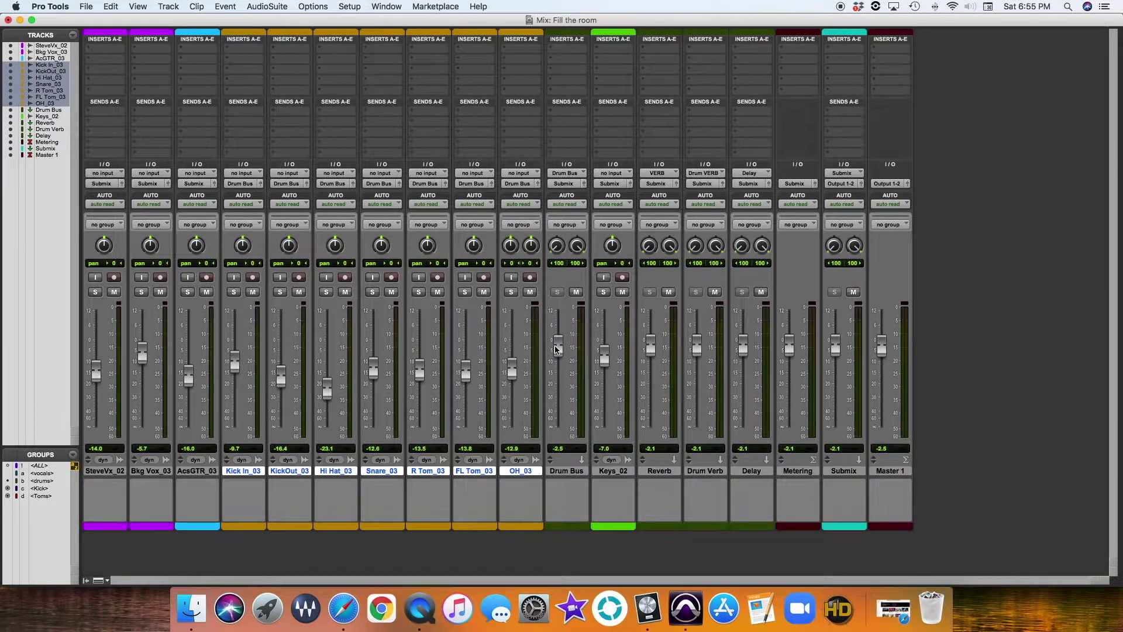
key(super+equal)
- Activate and solo the drums group, then play from bar 118 with the mixer showing
click(42, 556)
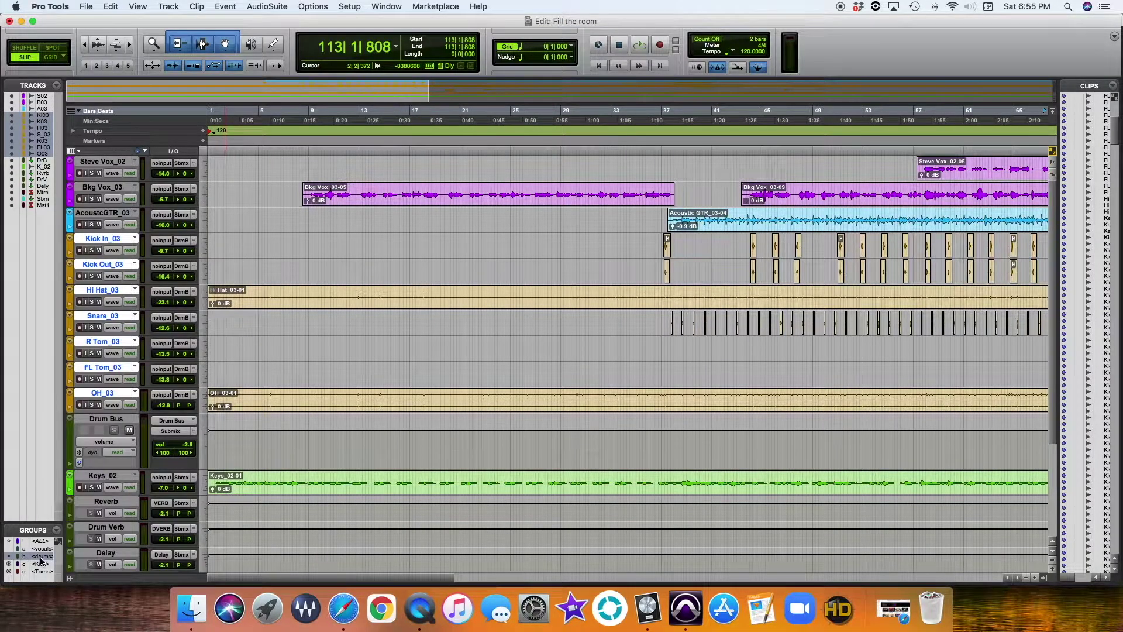
click(92, 354)
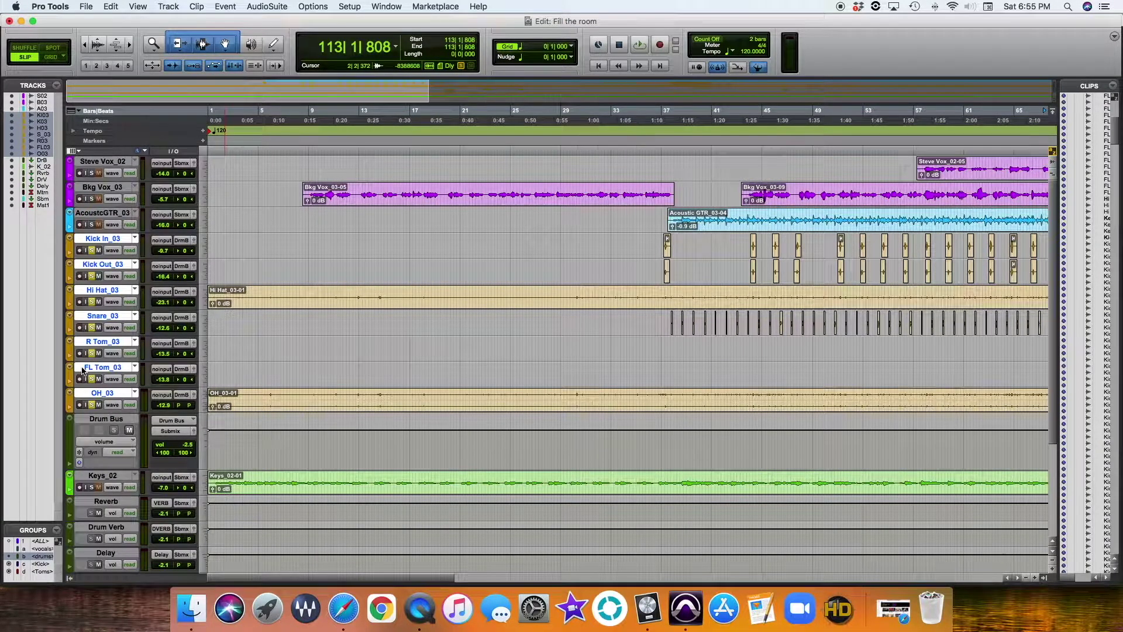
key(super+equal)
key(super+equal)
scroll(432, 244, right, 5)
scroll(432, 244, right, 3)
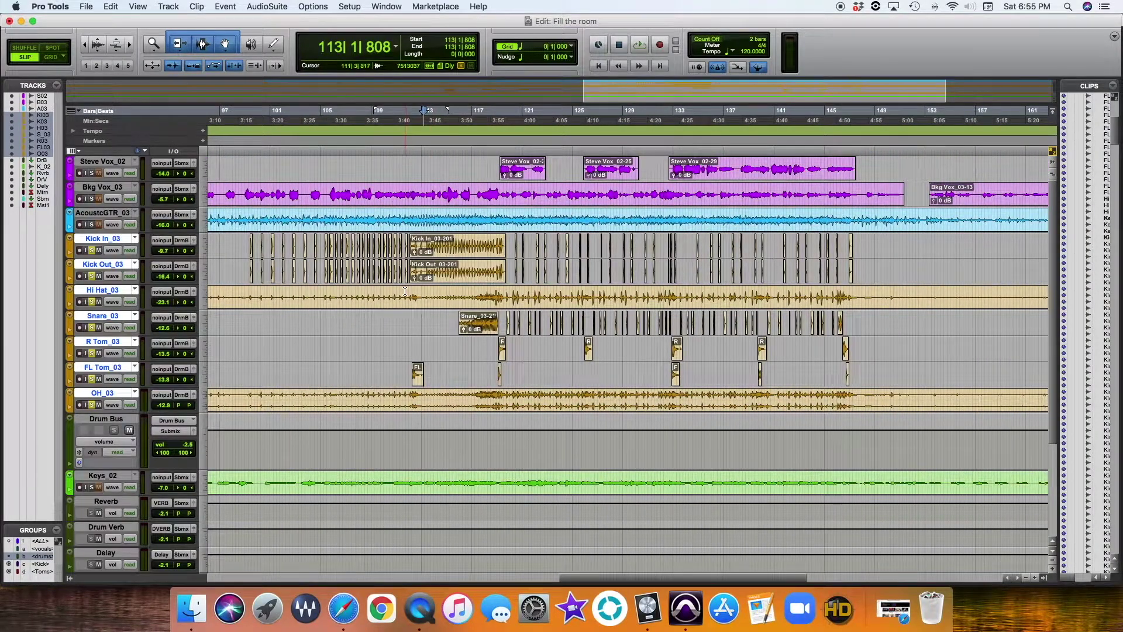
click(491, 245)
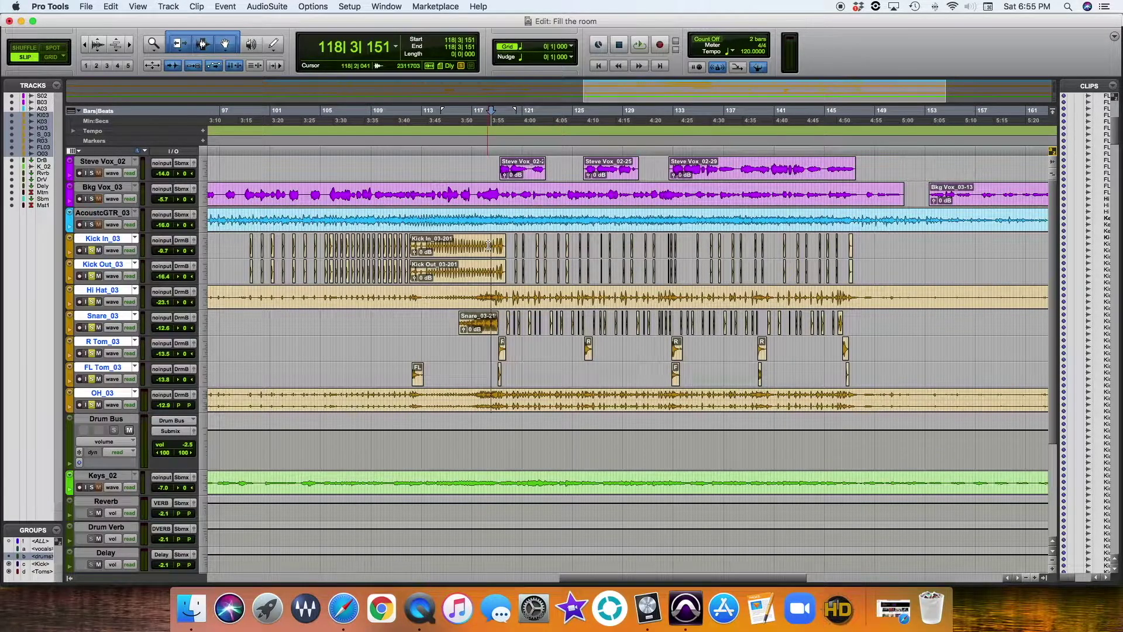
key(space)
key(super+equal)
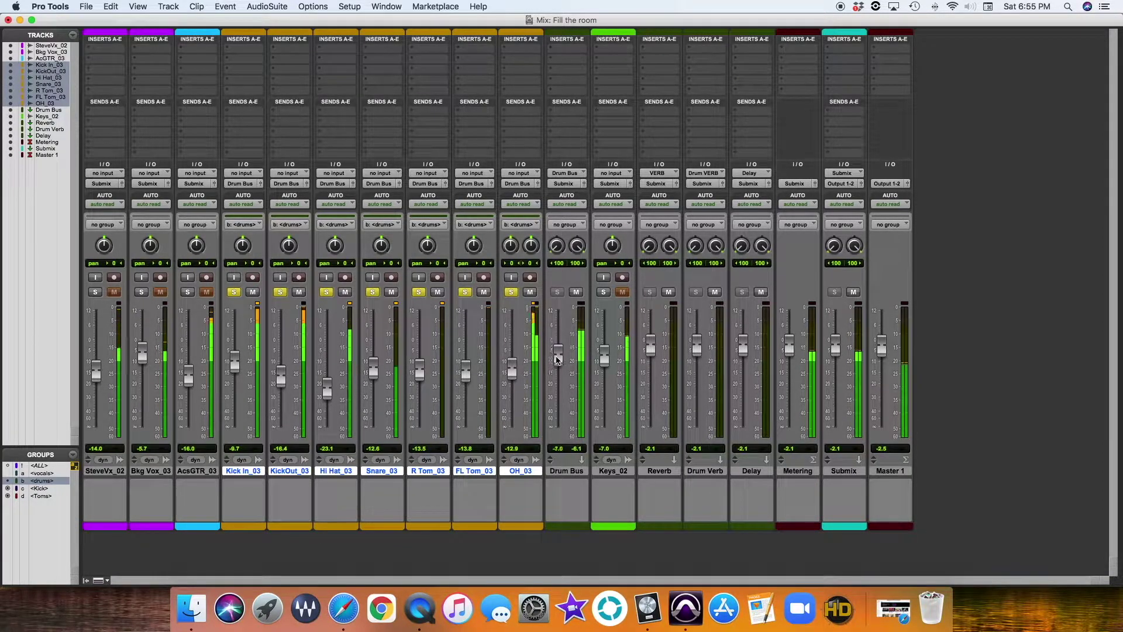
- During playback, set the Drum Bus fader to about -4.1 dB and Master 1 to about -1.1 dB
mouse_move(557, 349)
mouse_down()
mouse_move(558, 443)
mouse_move(561, 354)
mouse_up()
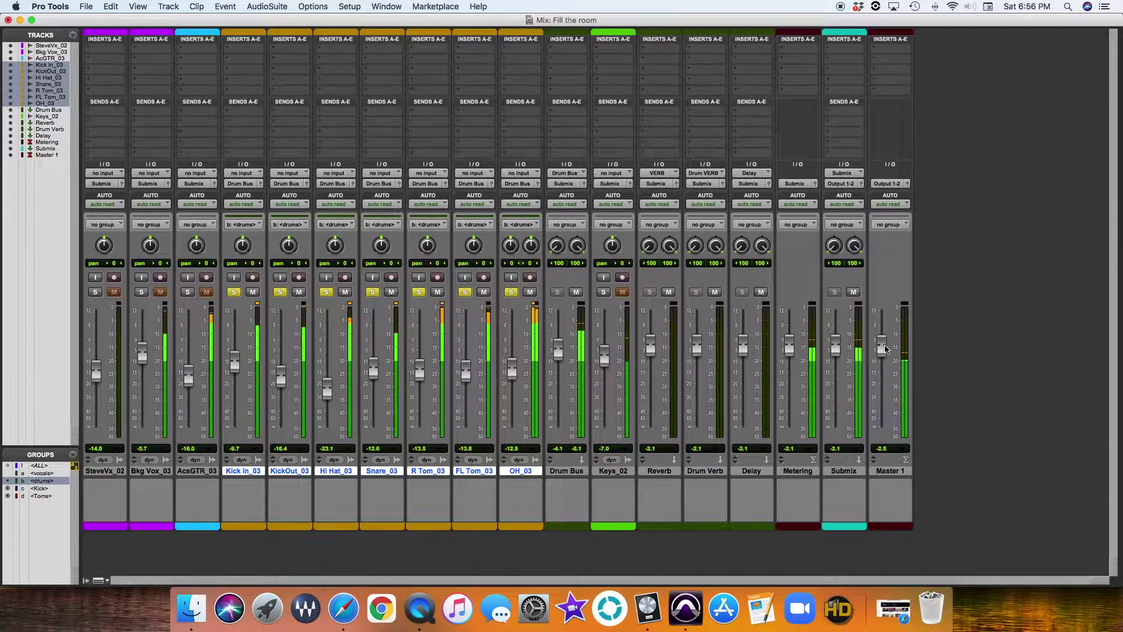
mouse_move(881, 346)
mouse_down()
mouse_move(881, 427)
mouse_move(884, 347)
mouse_up()
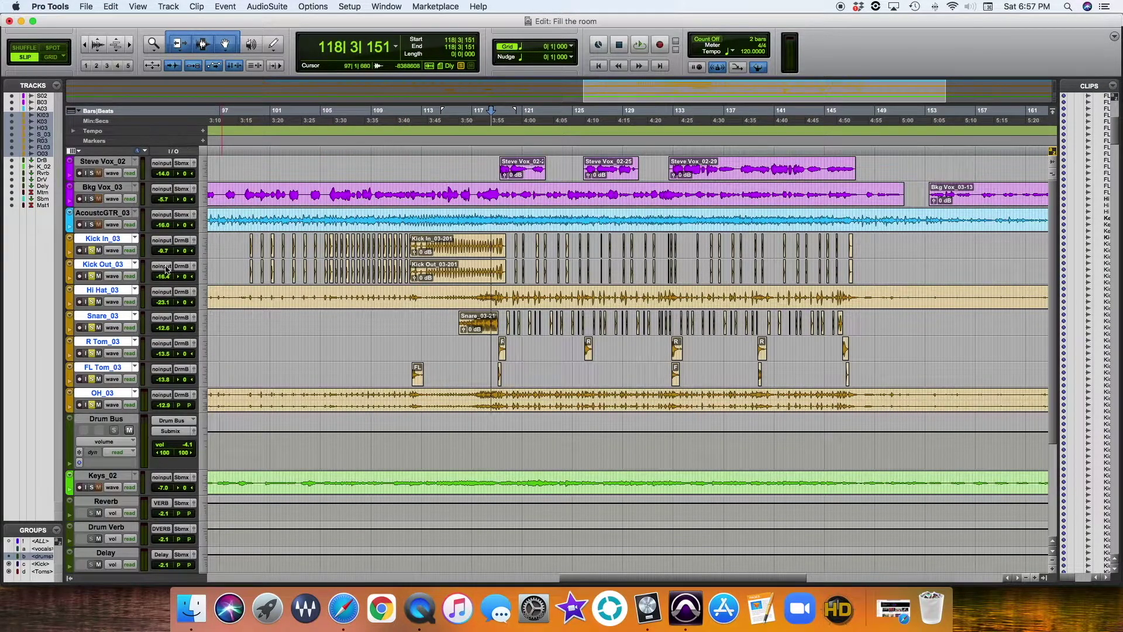
scroll(92, 253, left, 2)
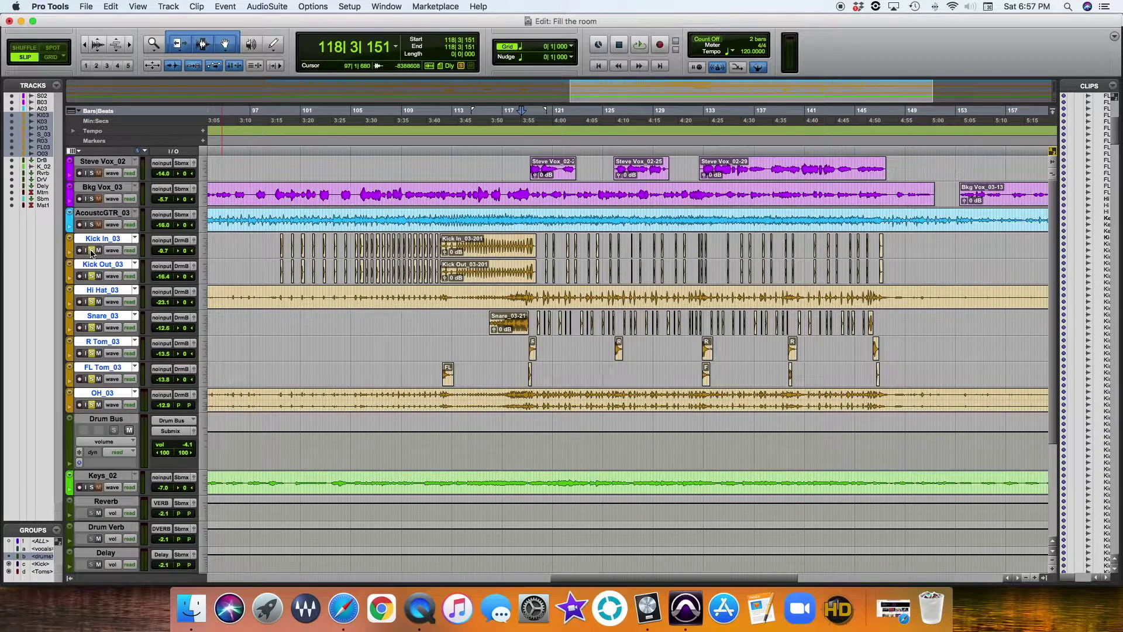
key(super+equal)
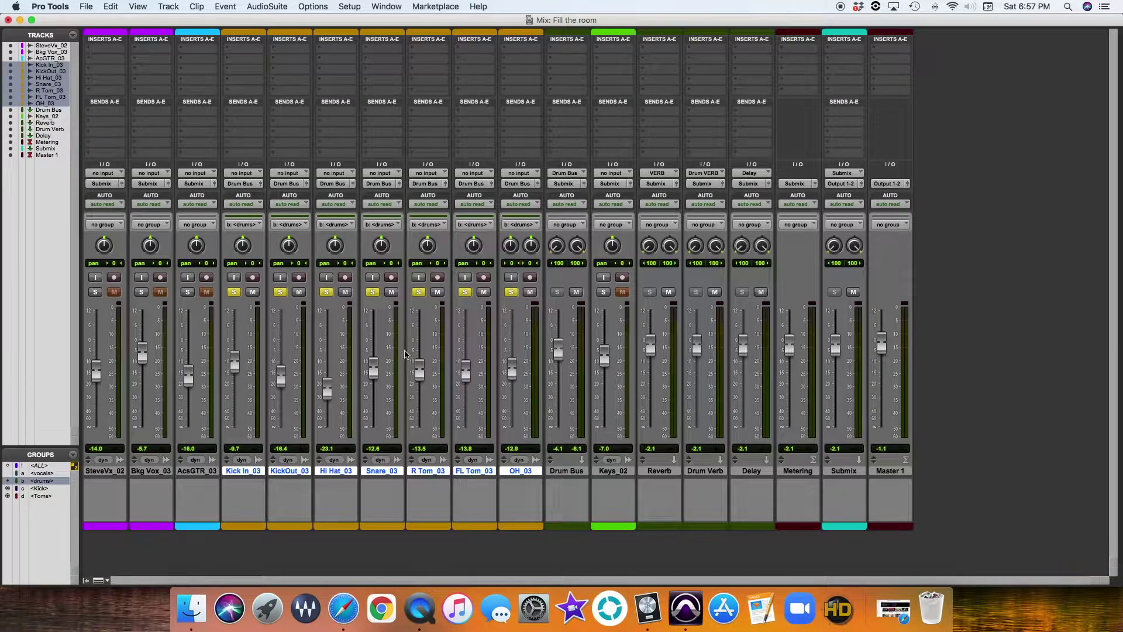
- Play from near bar 120 and deactivate the drums group in the mixer
key(super+equal)
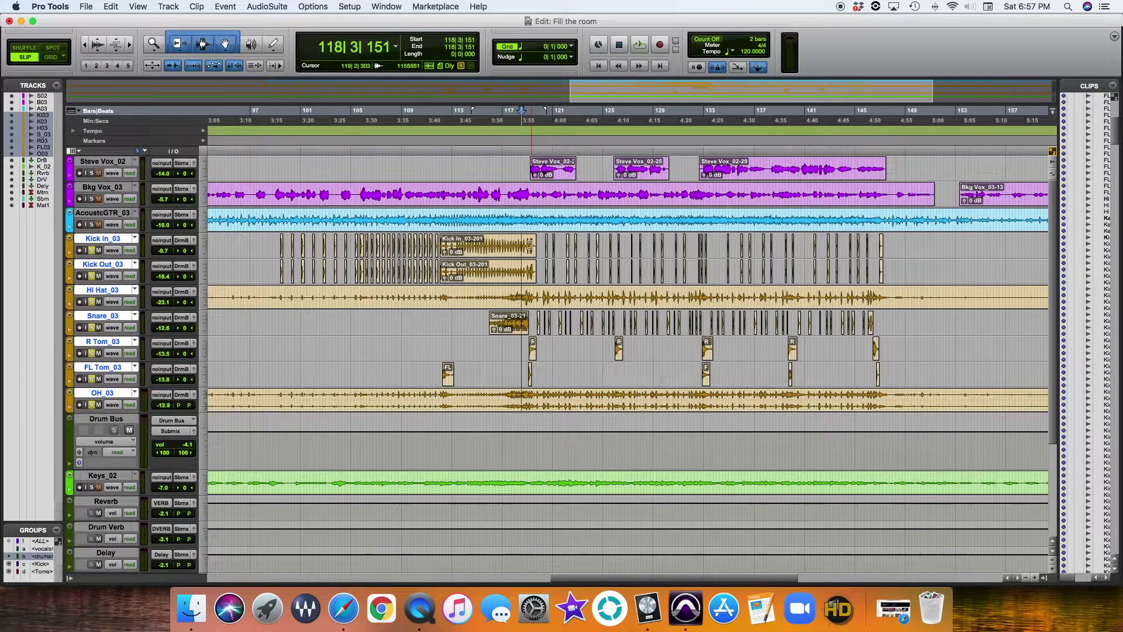
click(542, 239)
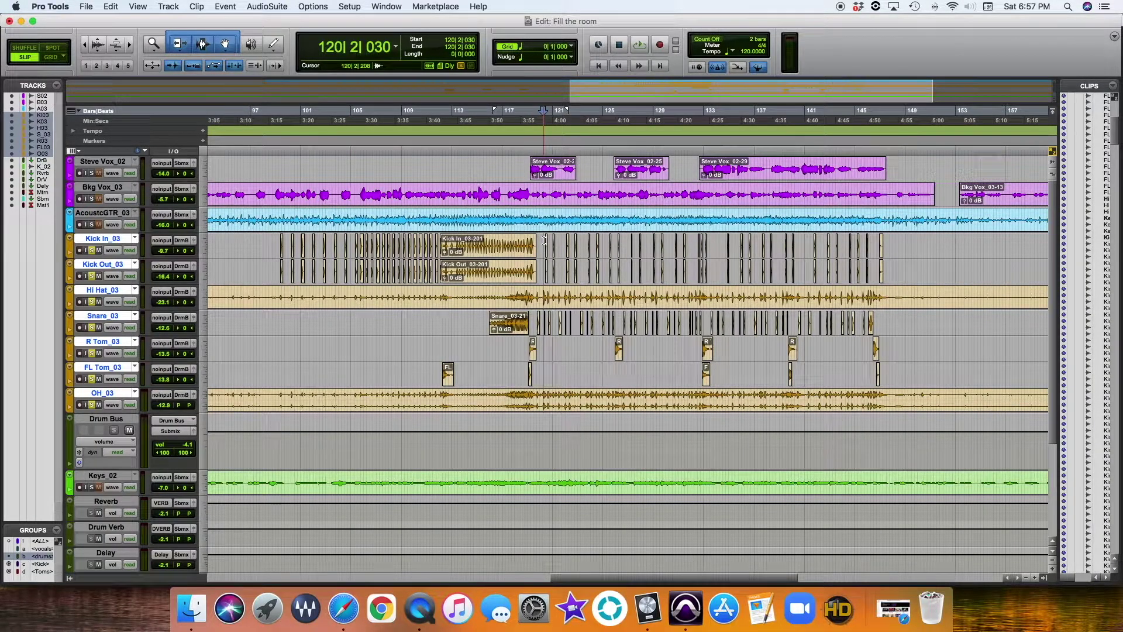
key(space)
key(super+equal)
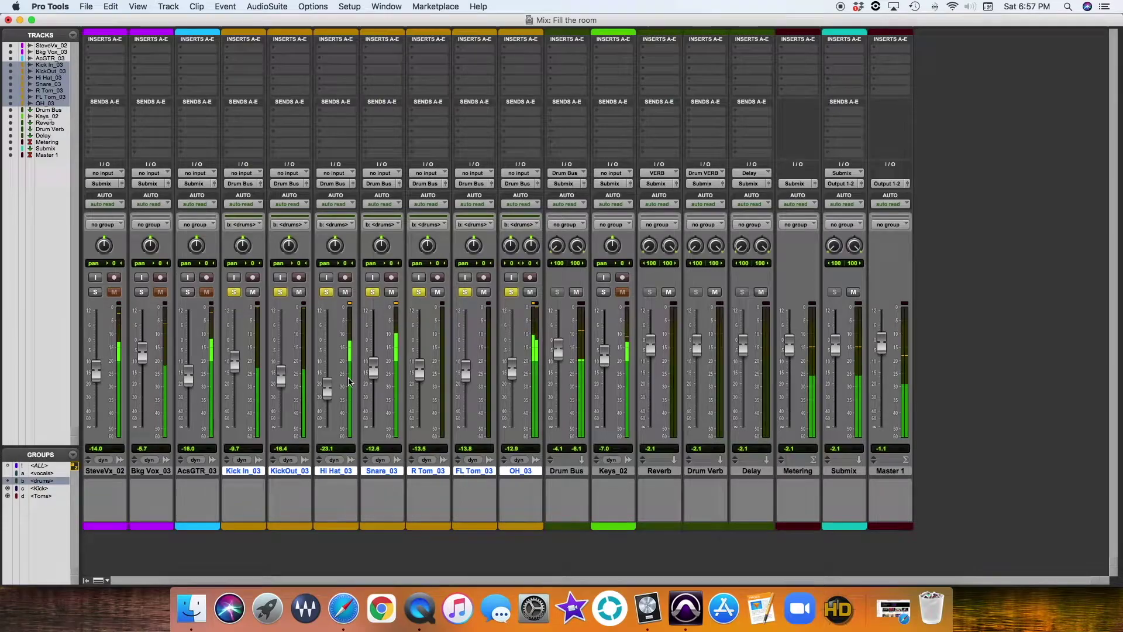
click(42, 480)
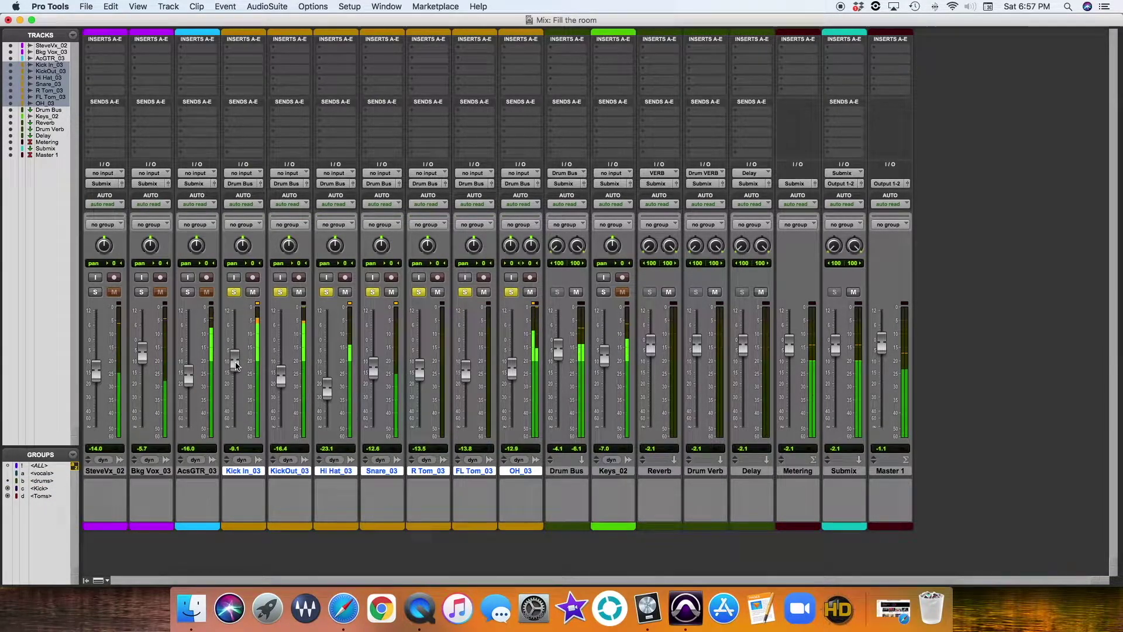
- Set Kick In_03 to -9.9, Snare_03 to -11.5 and OH_03 to -14.2 dB
drag(237, 365, 237, 366)
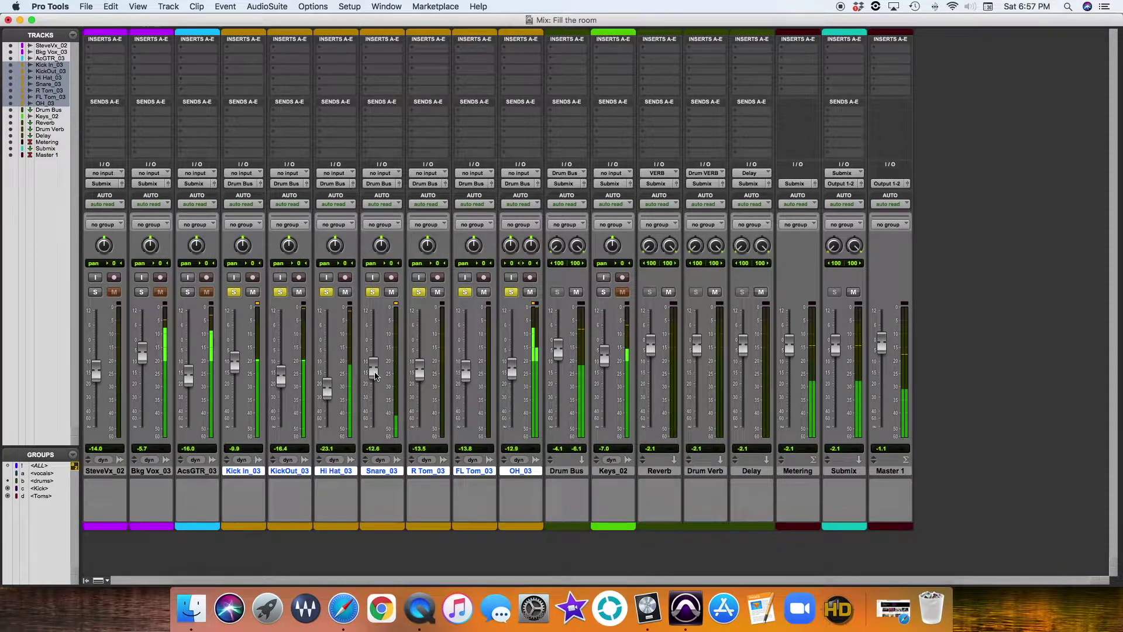
drag(376, 377, 376, 373)
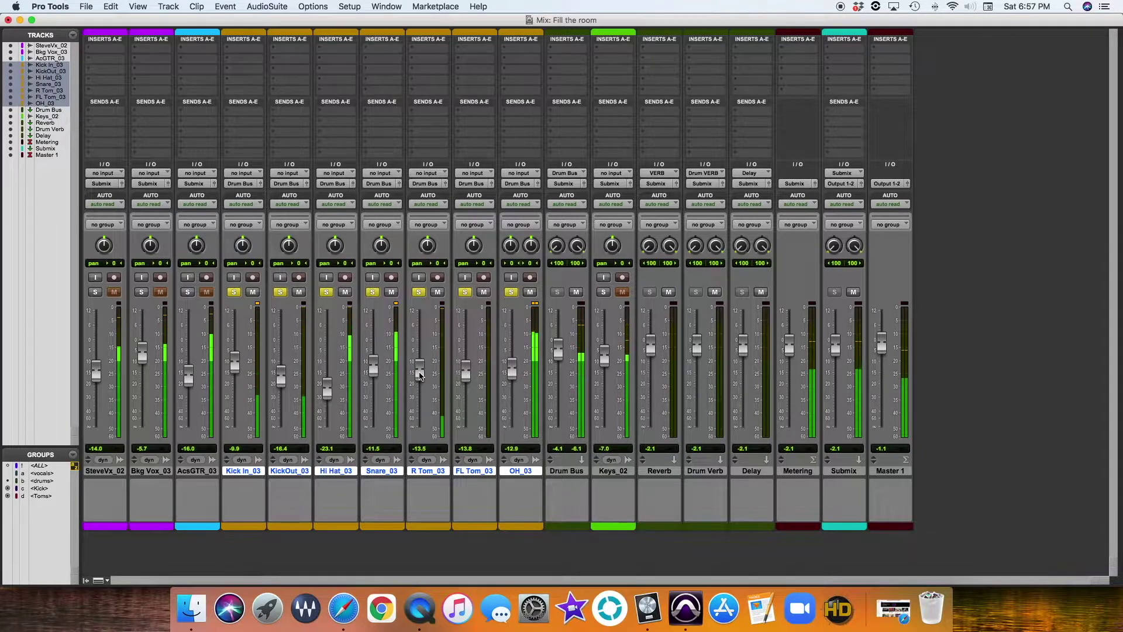
drag(512, 372, 508, 377)
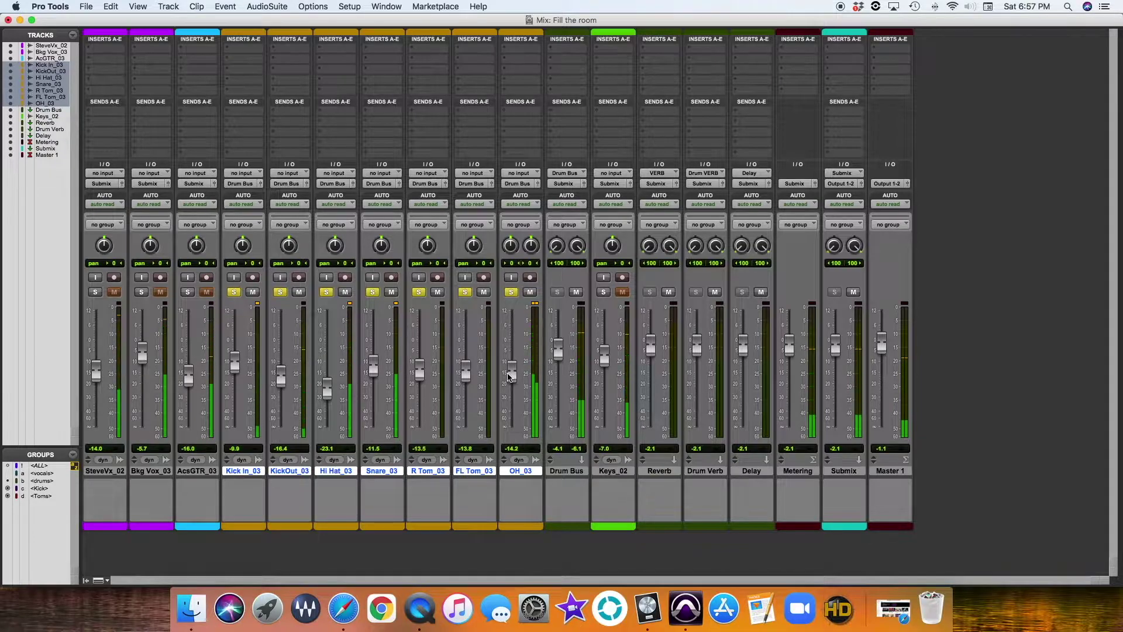
key(super+equal)
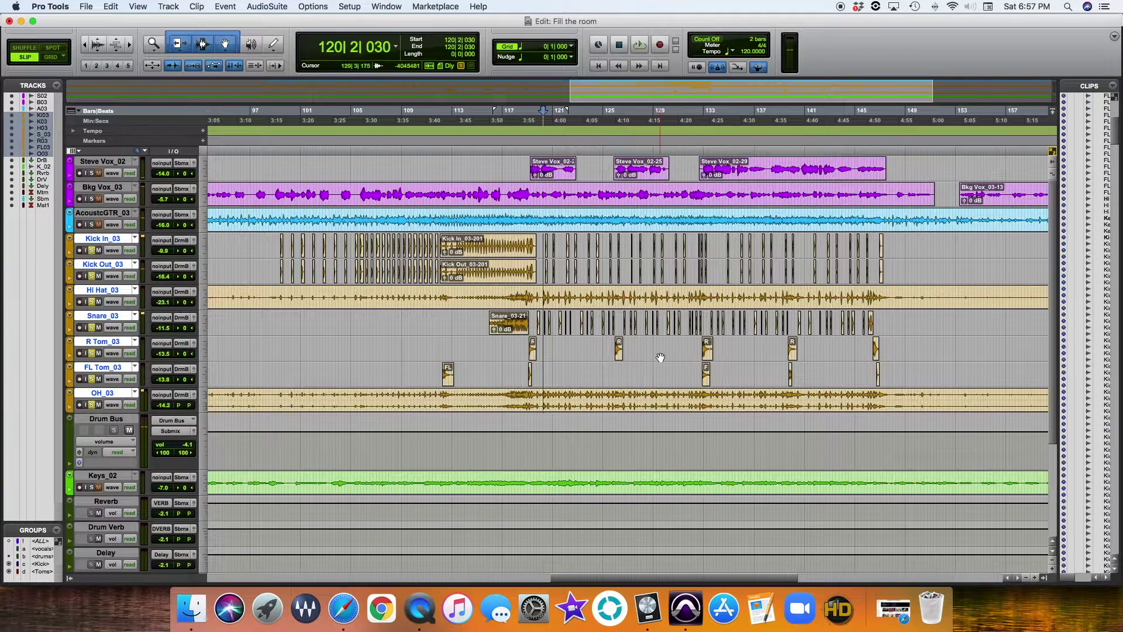
- Play from just before bar 70 to hear the R Tom fill
scroll(660, 354, right, 5)
scroll(660, 357, left, 20)
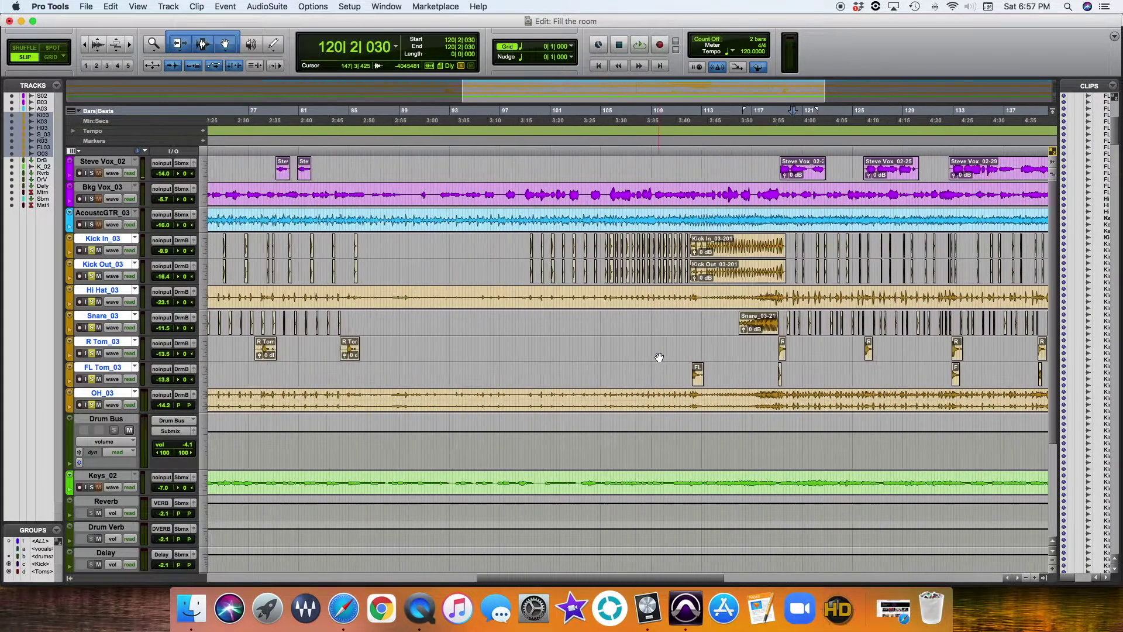
scroll(660, 357, left, 3)
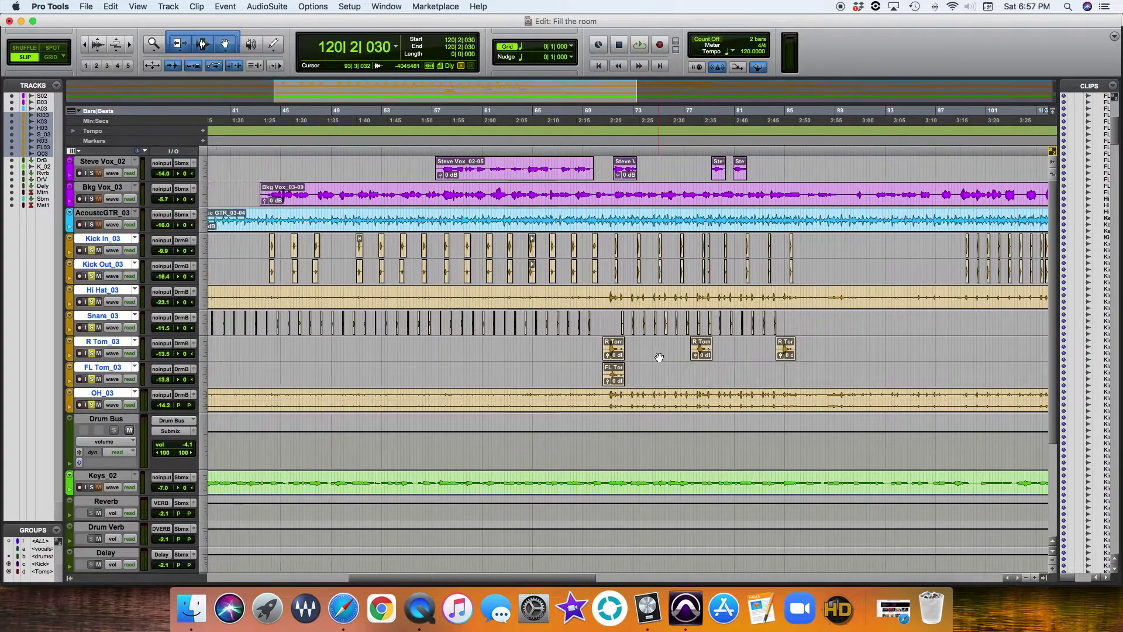
click(594, 345)
key(space)
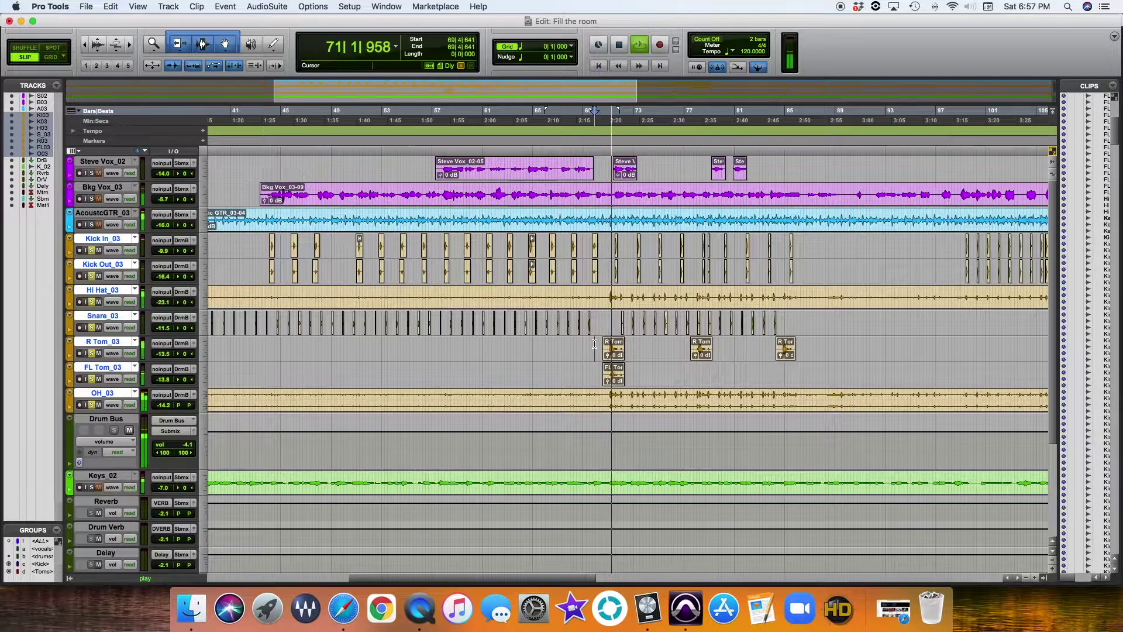
key(space)
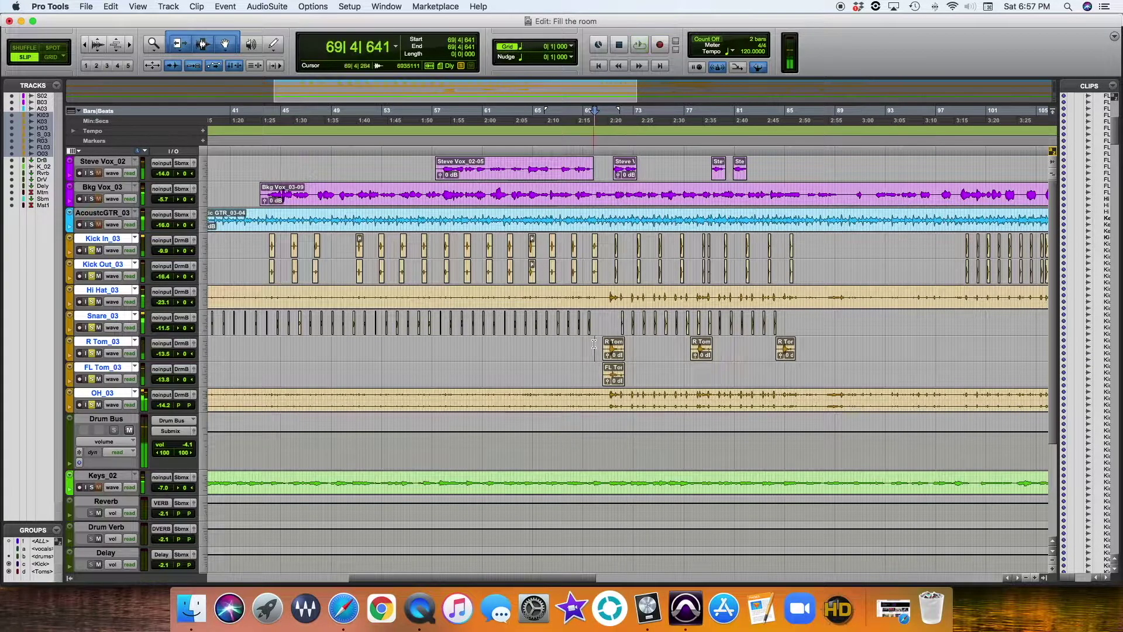
- Select bars 69 to 73 across the R Tom fill and play the selection
drag(604, 348, 626, 347)
click(613, 349)
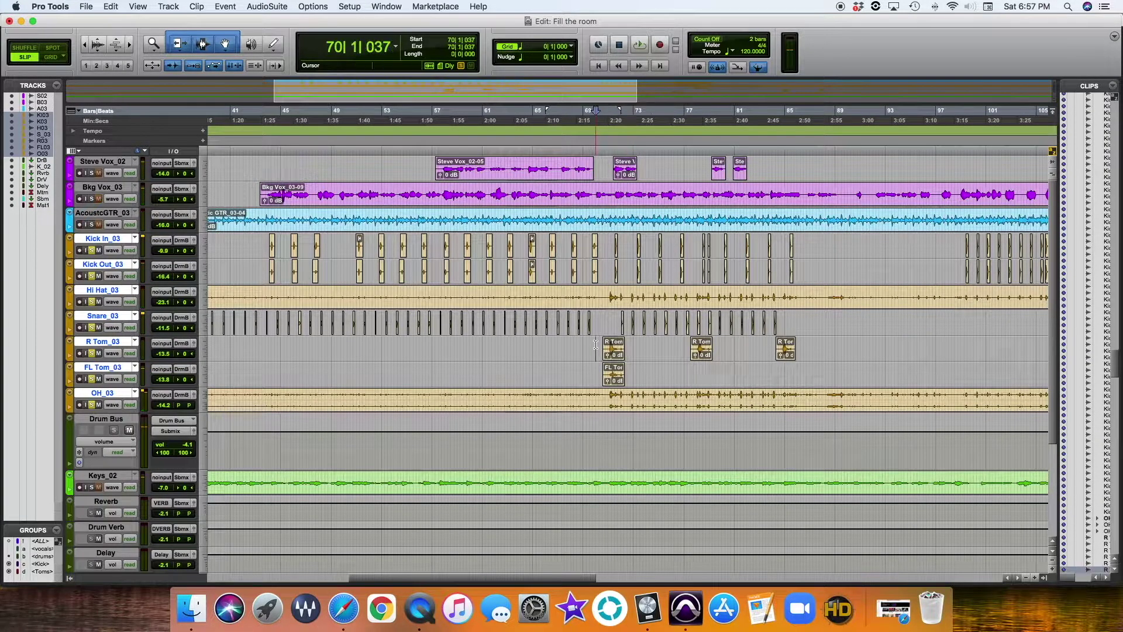
key(shift+Return)
click(605, 348)
key(shift+Return)
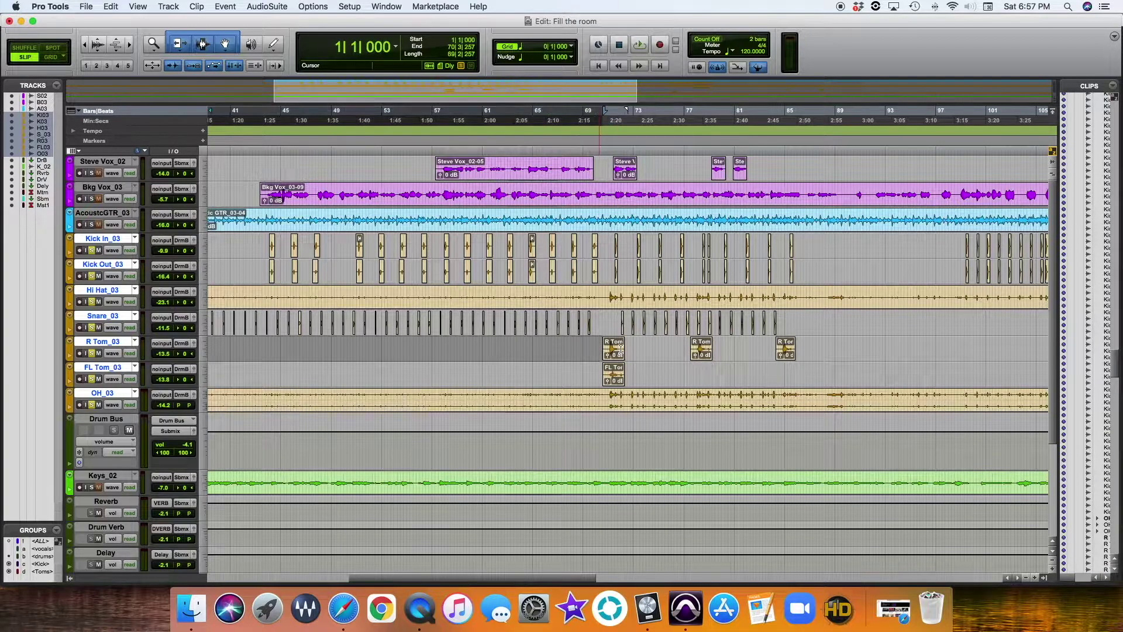
click(593, 345)
drag(593, 345, 637, 348)
key(space)
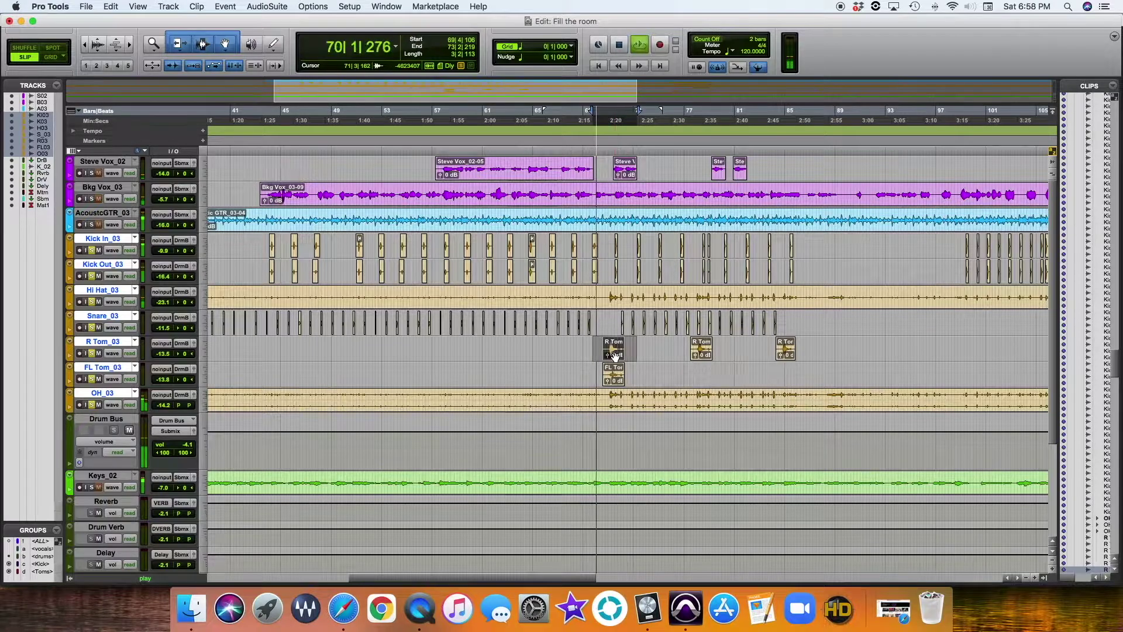
- Zoom in on the tom fill and play the whole R Tom_03-05 clip
key(super+equal)
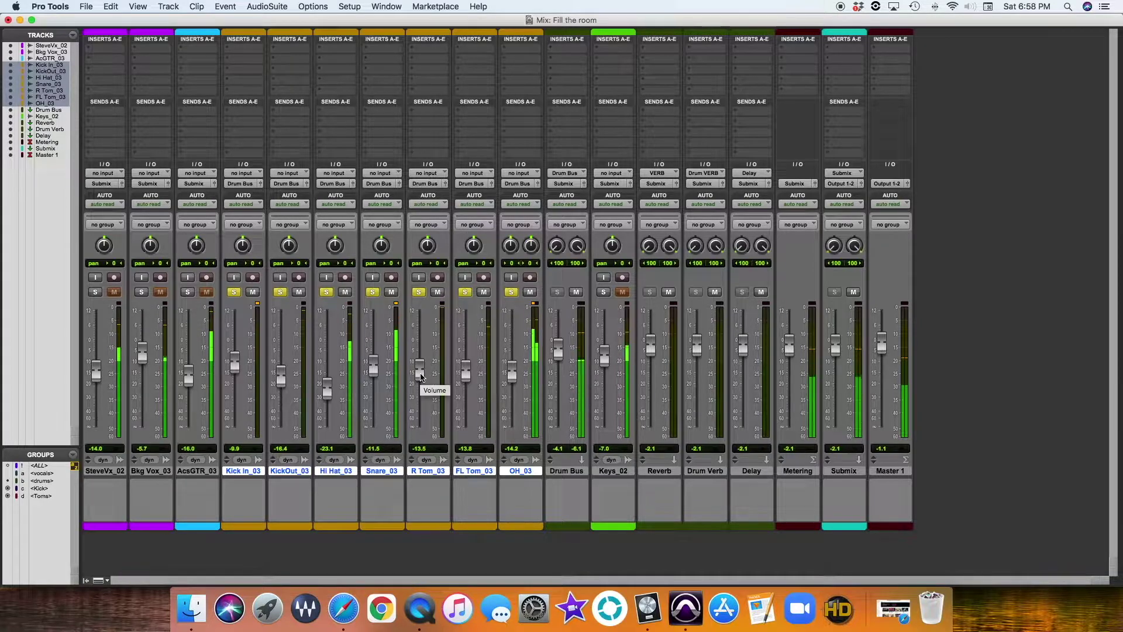
key(super+equal)
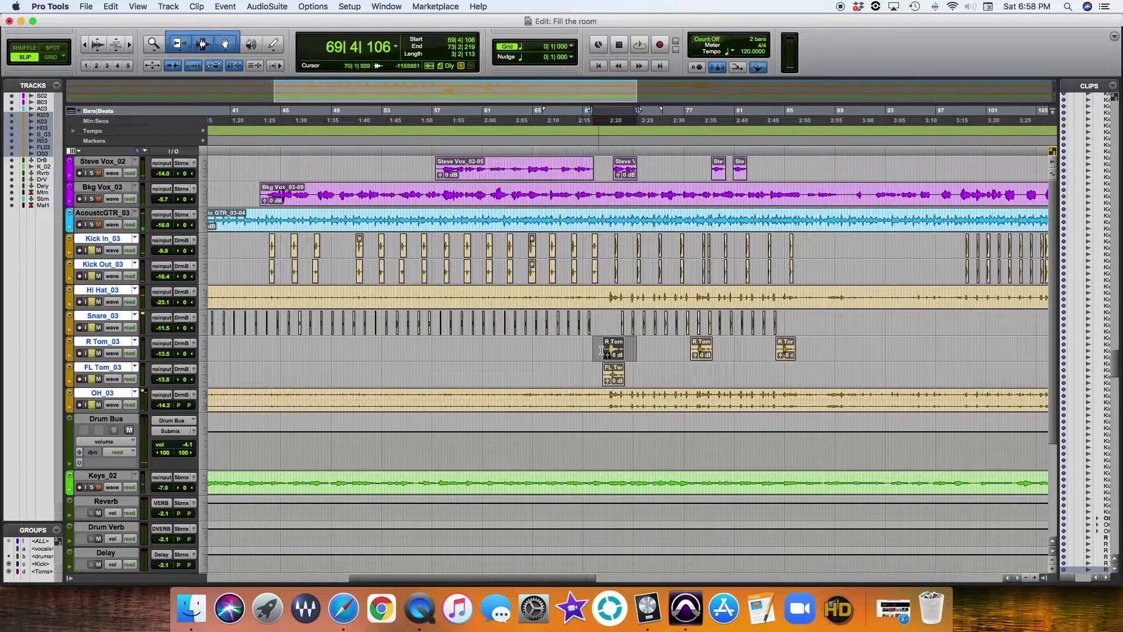
key(super+bracketright)
key(super+bracketright)
key(super+bracketright)
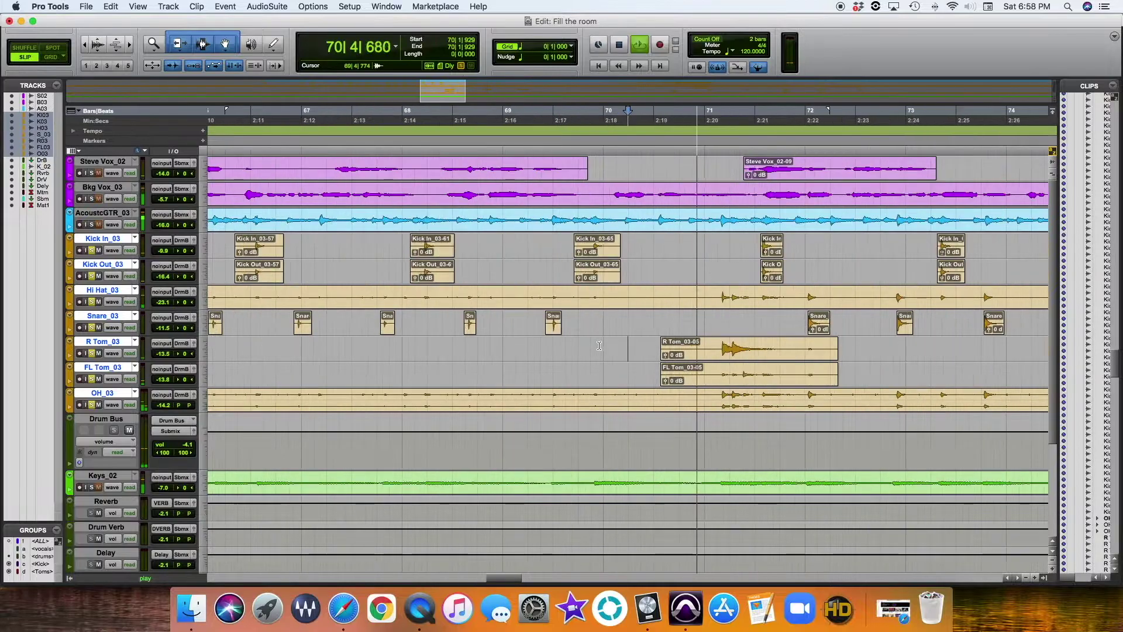
key(space)
double_click(722, 345)
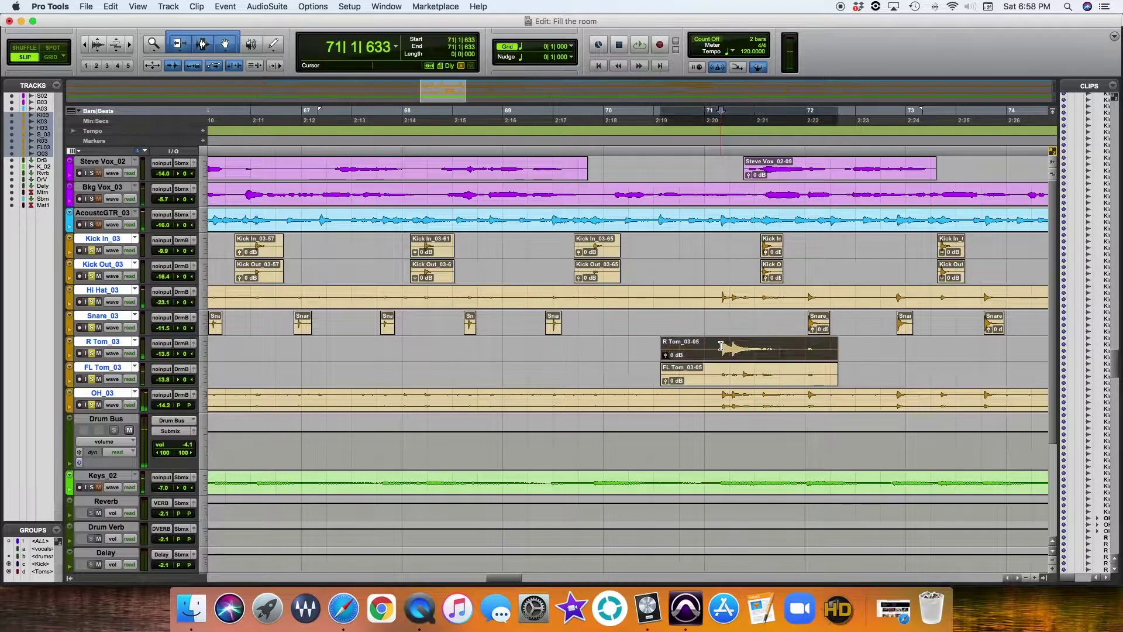
key(space)
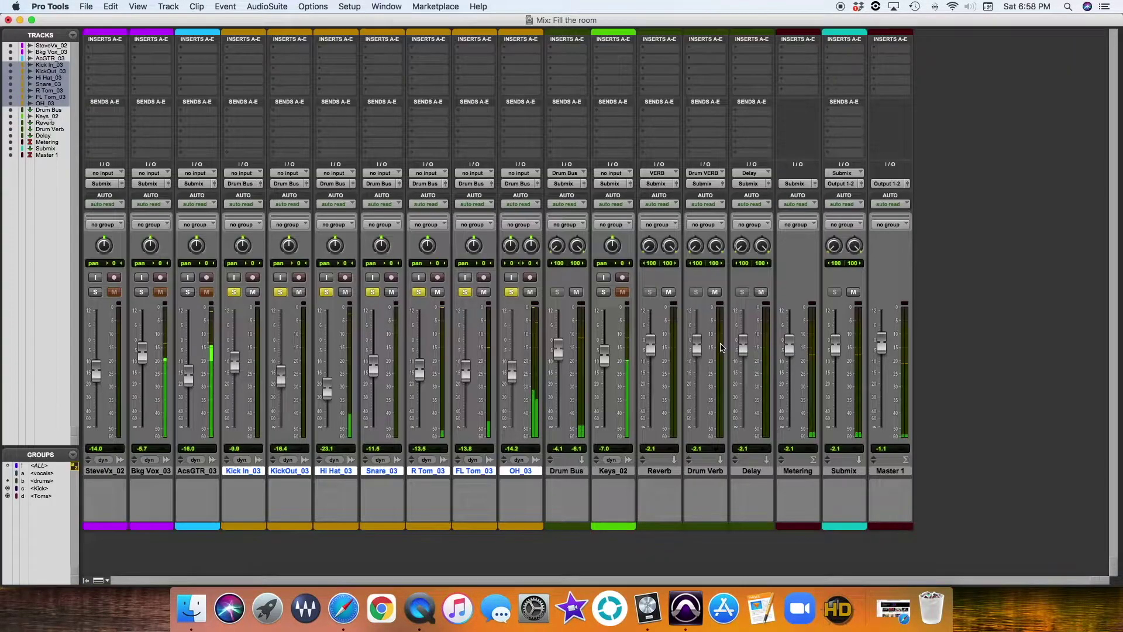
- Raise R Tom_03 to -10.5 dB and FL Tom_03 to -11.0 dB
key(super+equal)
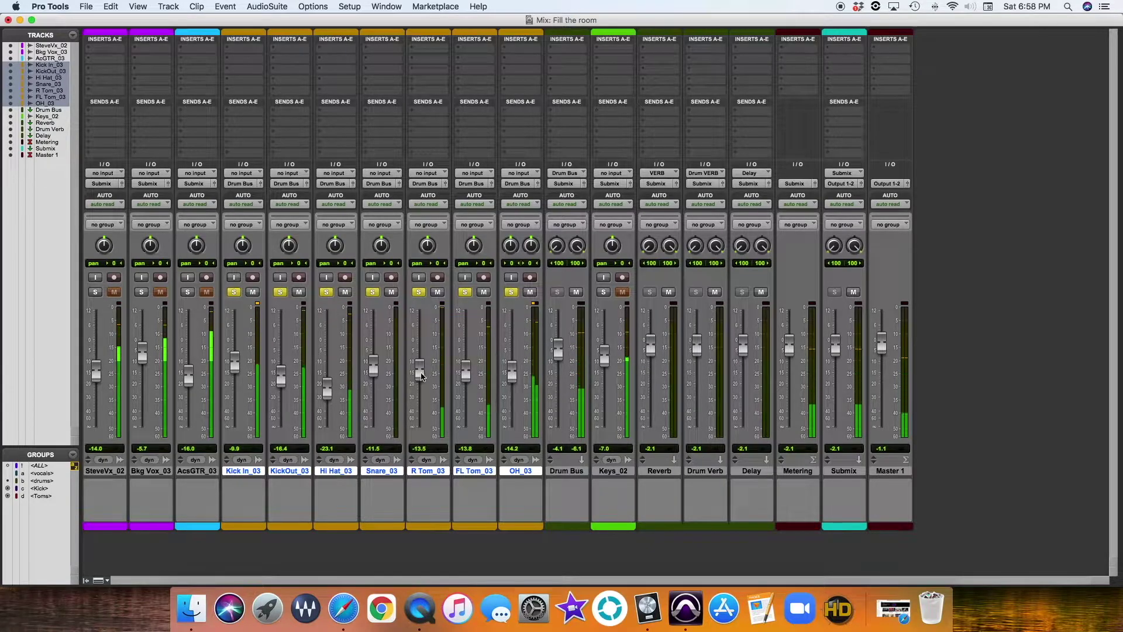
drag(423, 370, 423, 363)
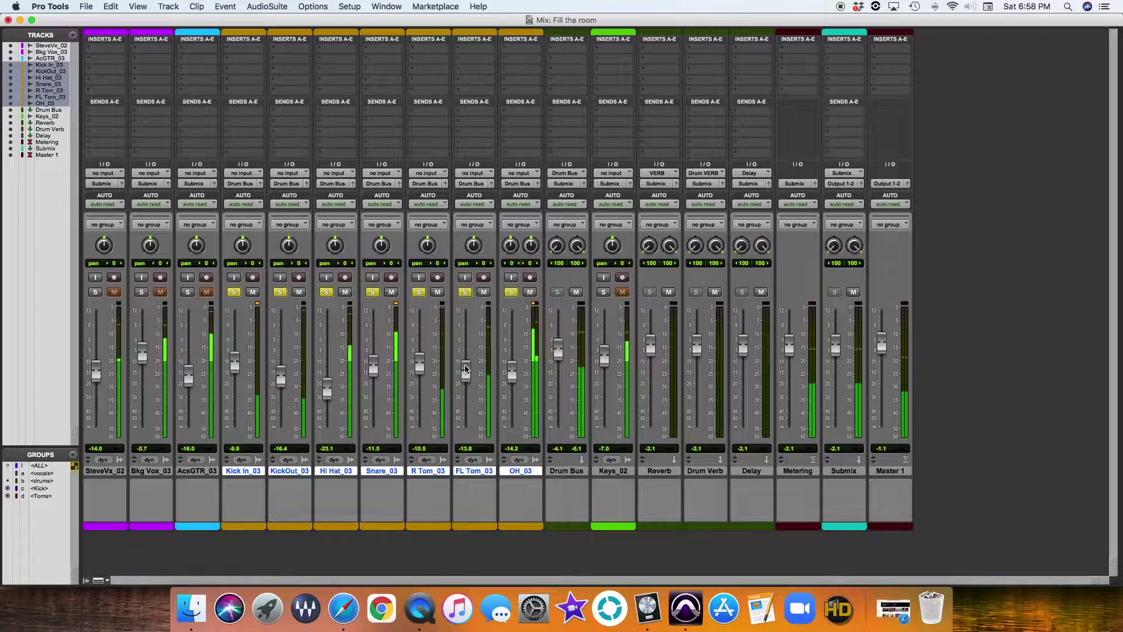
drag(466, 369, 466, 361)
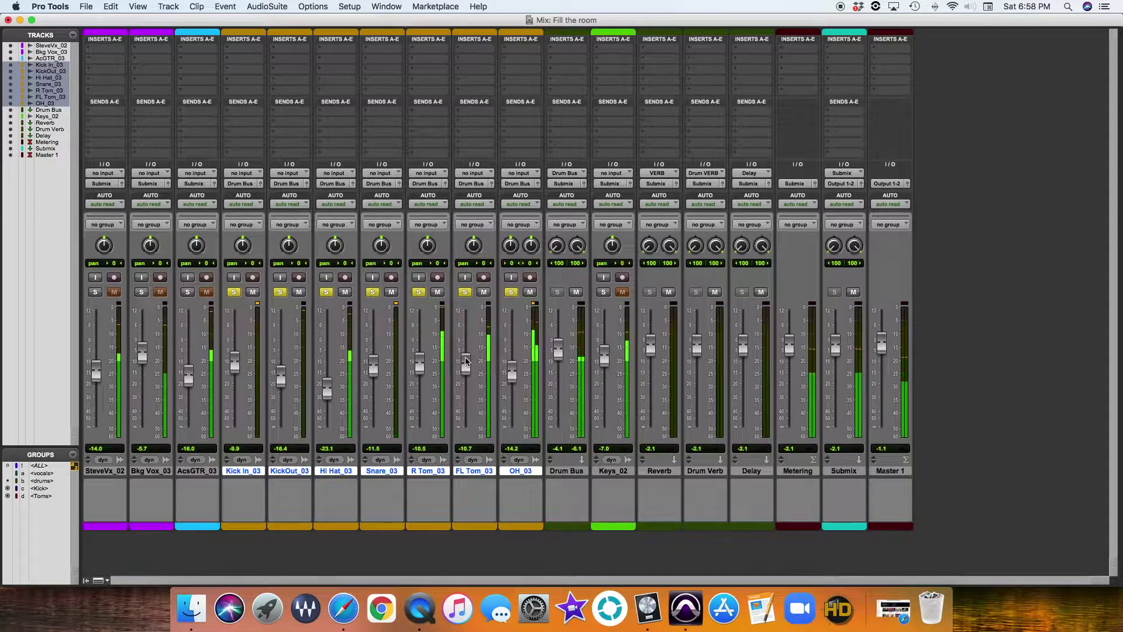
drag(466, 361, 467, 362)
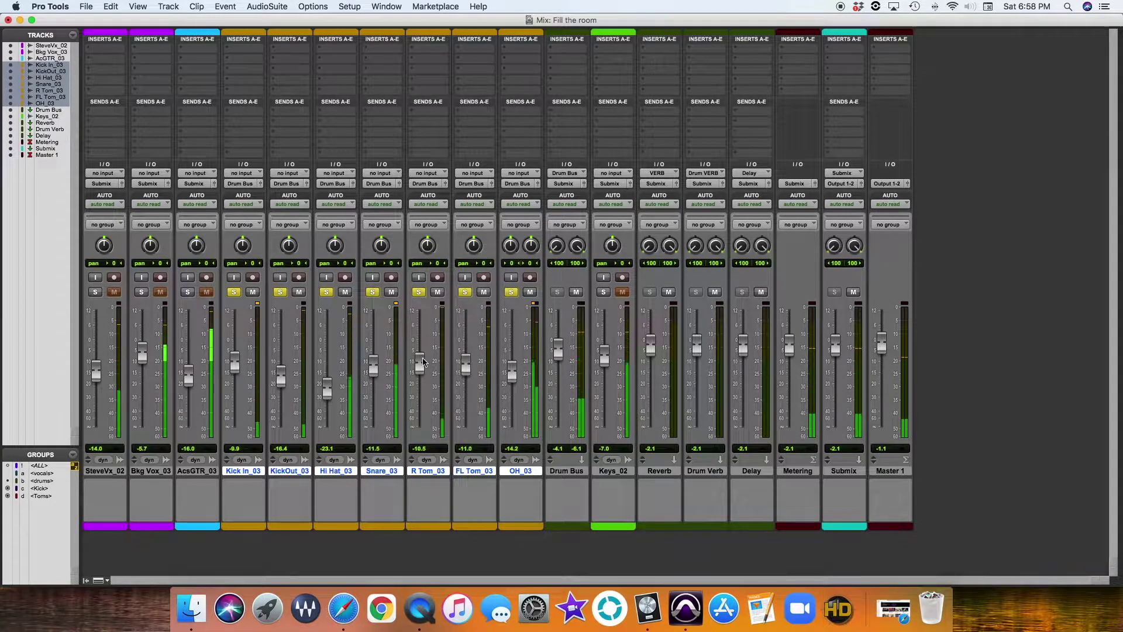
- Replay the tom fill from 70|3|079 to check the new balance
key(super+equal)
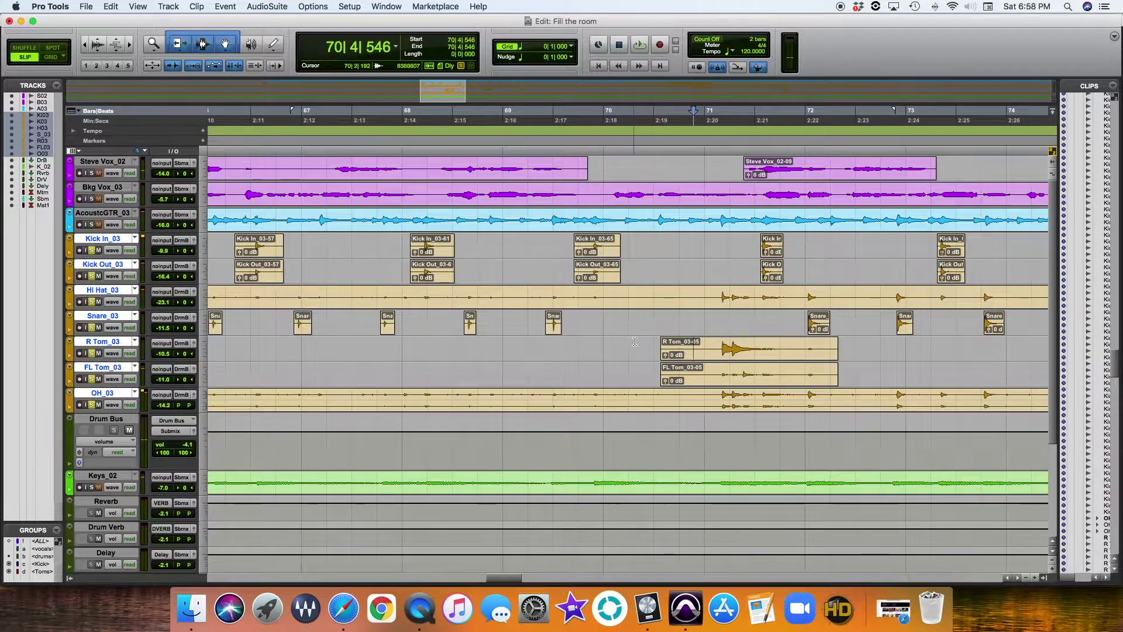
click(656, 344)
key(space)
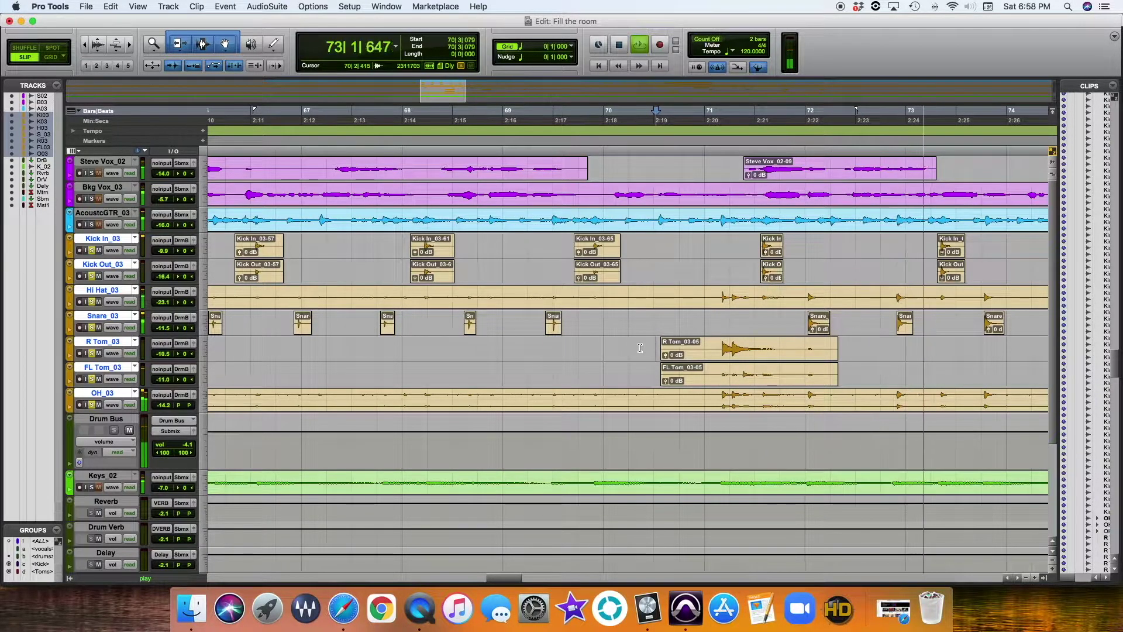
key(super+equal)
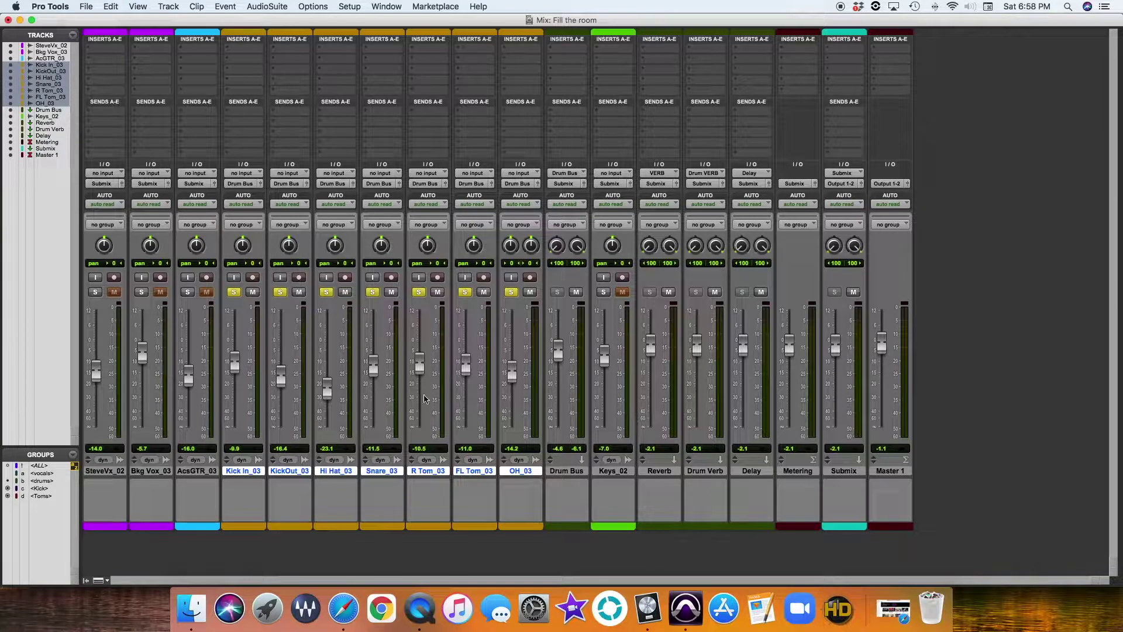
- Shrink all track heights one step so tracks from StevVx_02 down to Master 1 fit on screen
key(super+equal)
scroll(472, 390, down, 2)
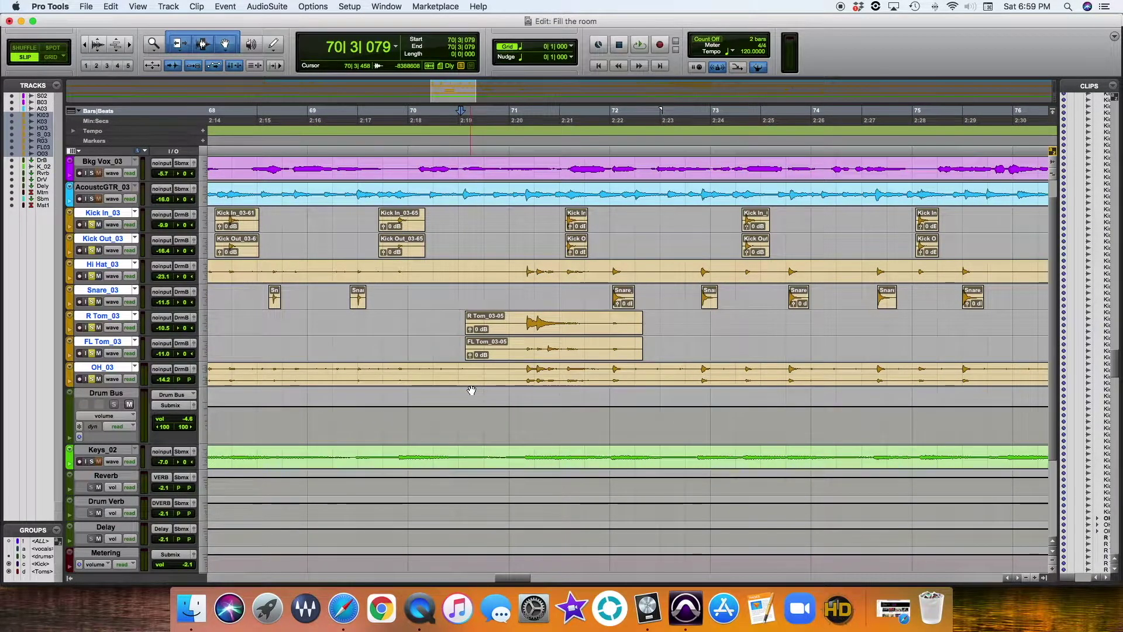
key(ctrl+alt+Down)
scroll(471, 387, down, 2)
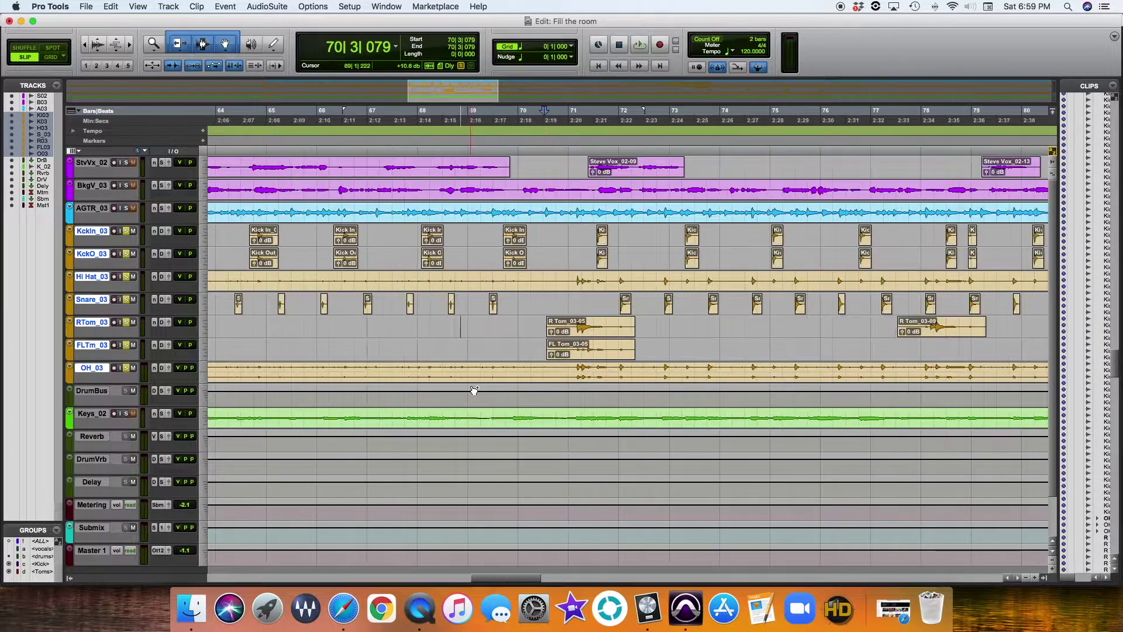
scroll(474, 390, down, 3)
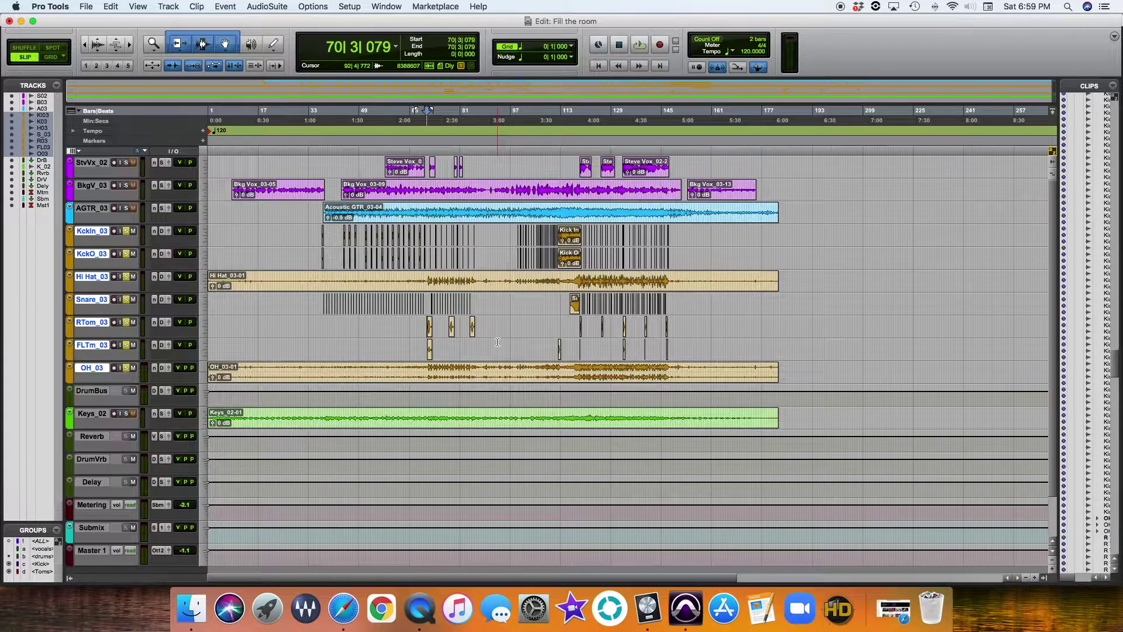
scroll(497, 342, up, 1)
scroll(497, 342, right, 4)
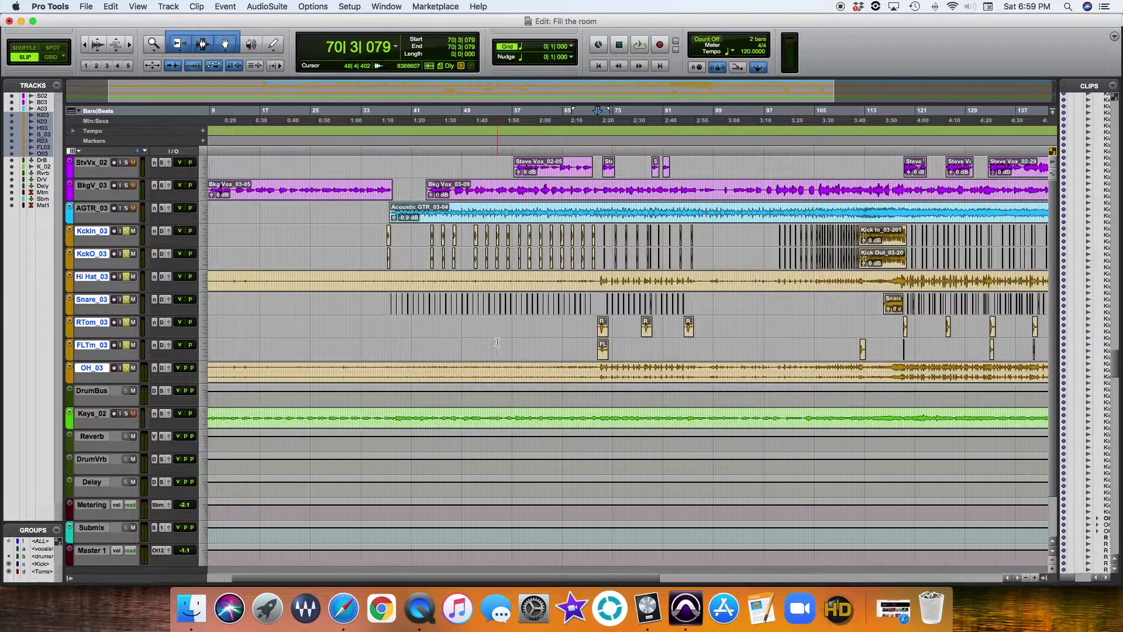
scroll(497, 343, left, 4)
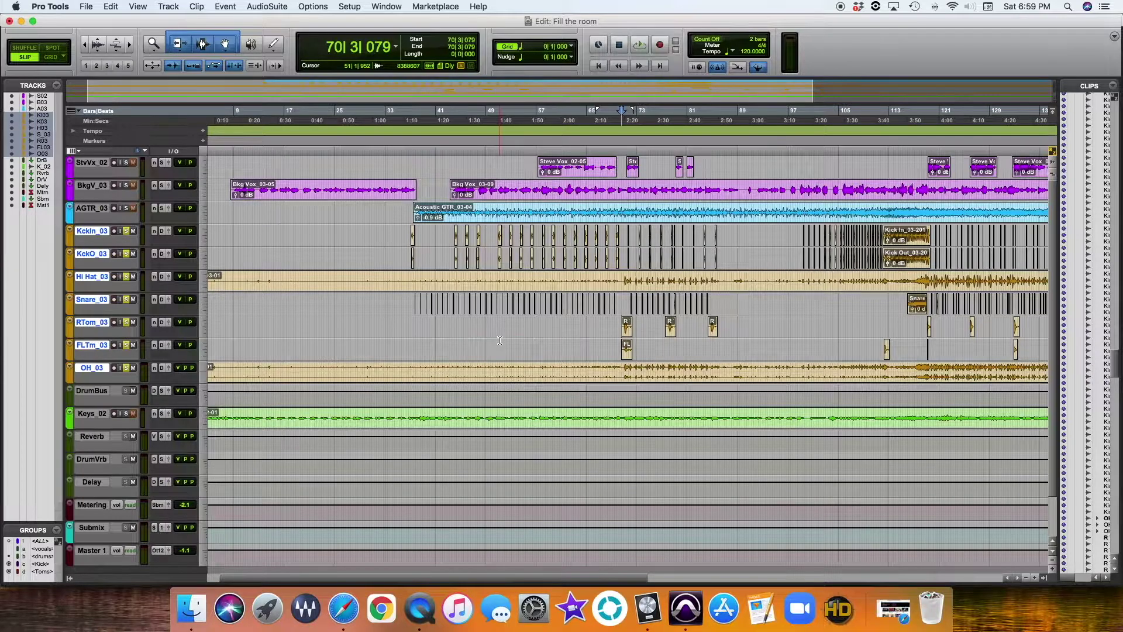
scroll(502, 340, right, 6)
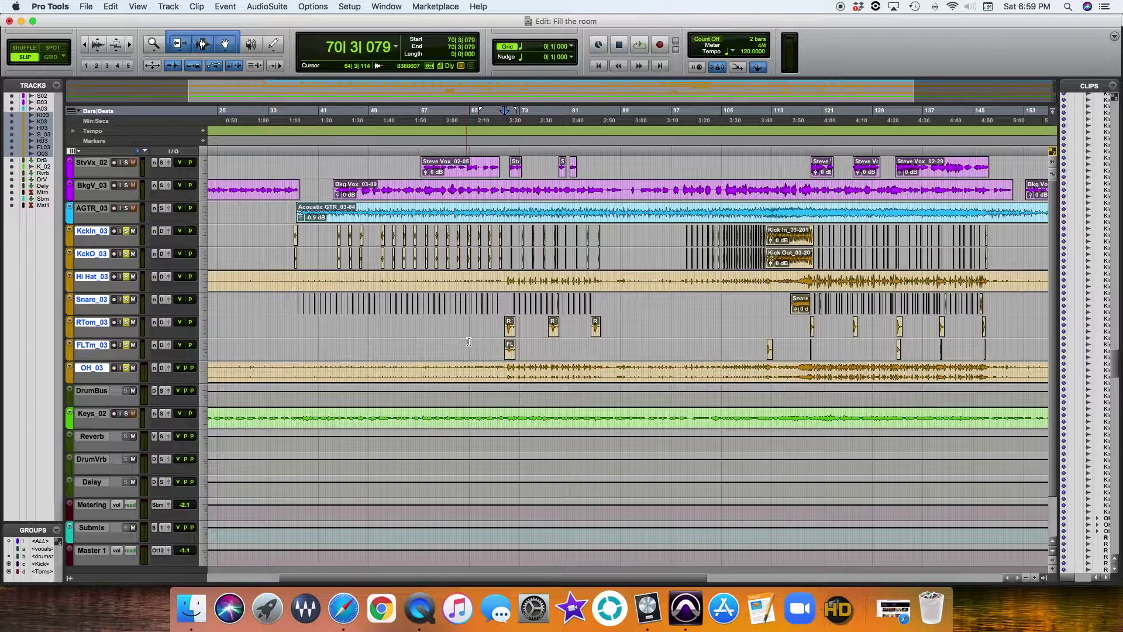
scroll(469, 341, right, 1)
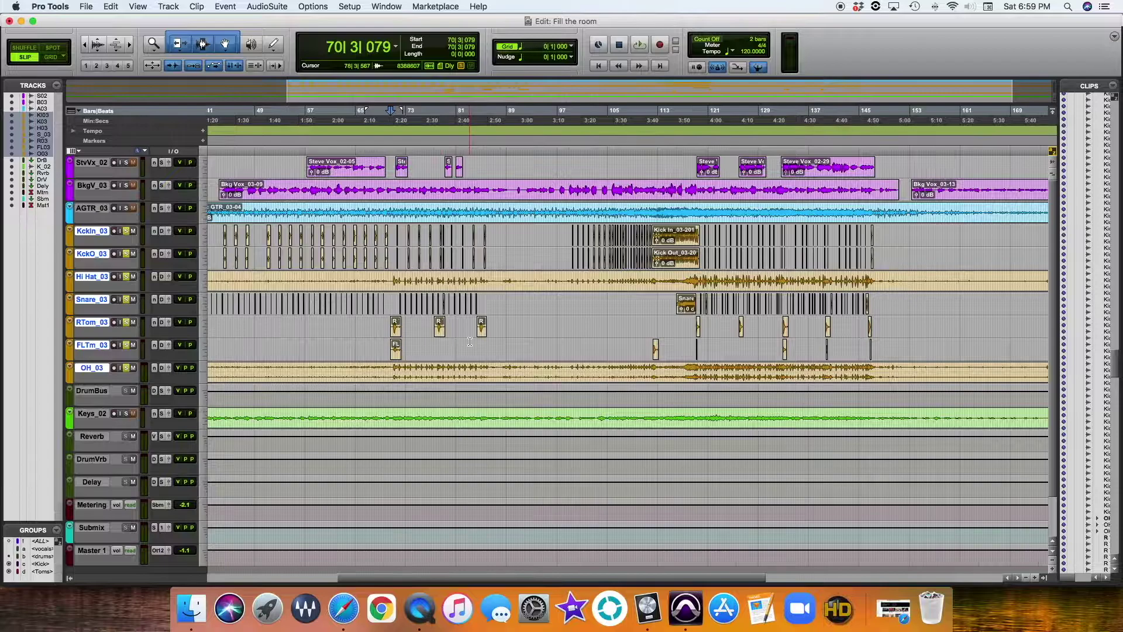